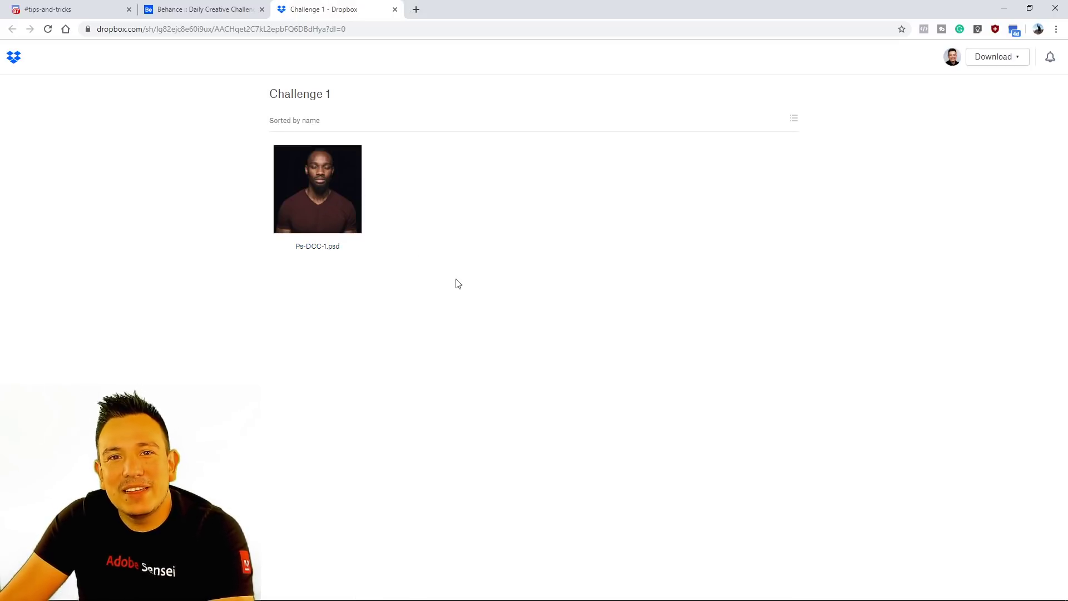
View the Behance challenge page, and browse the current-challenge channel of the Adobe Photoshop Discord server
{"action": "left_click", "coordinate": [206, 12]}
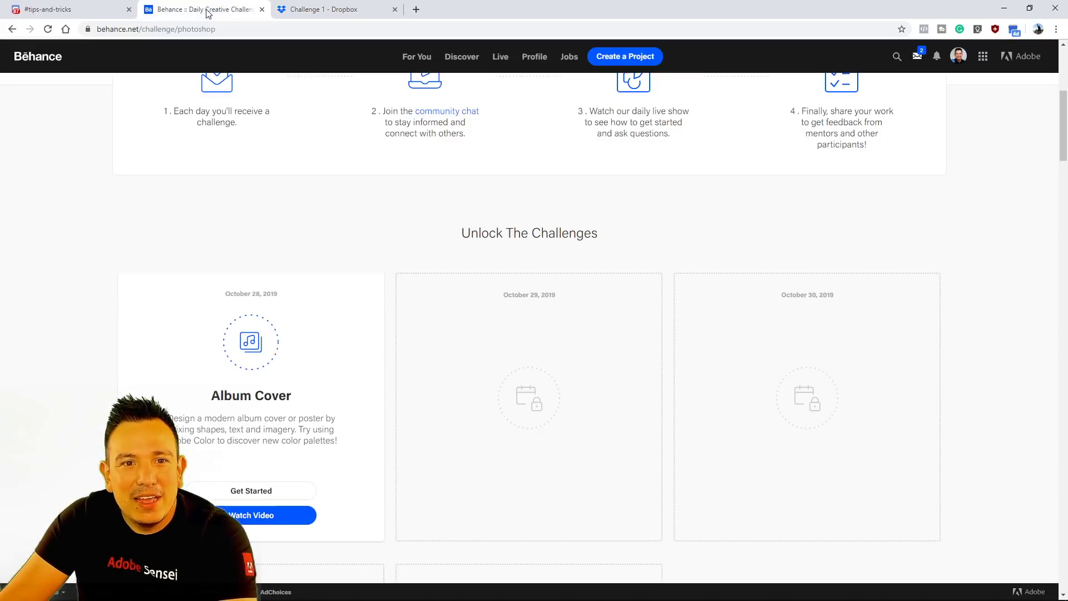
{"action": "scroll", "coordinate": [470, 339], "scroll_direction": "up", "scroll_amount": 4}
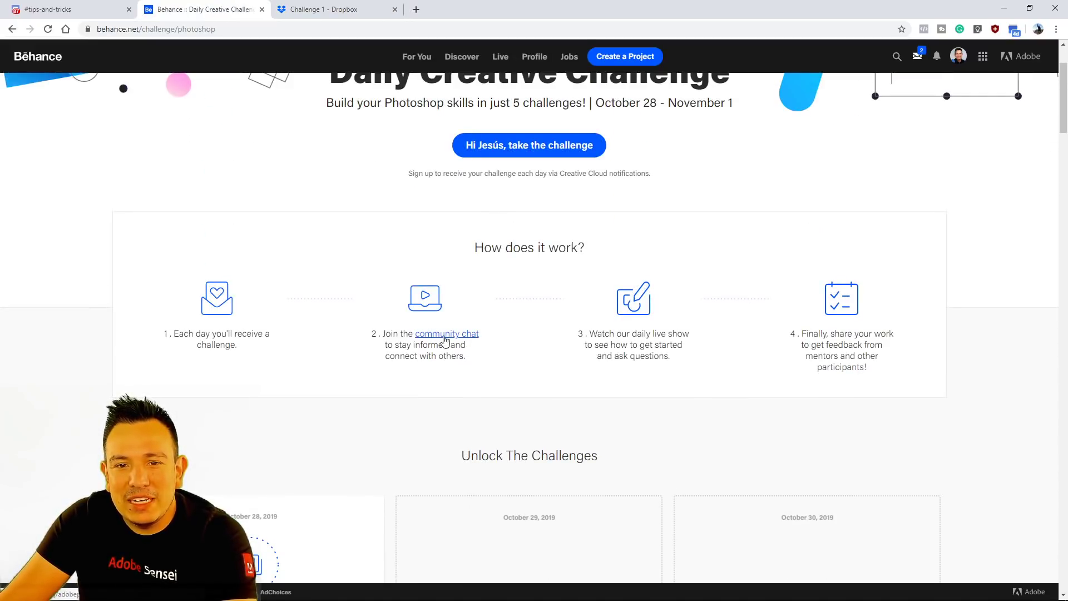
{"action": "left_click", "coordinate": [69, 10]}
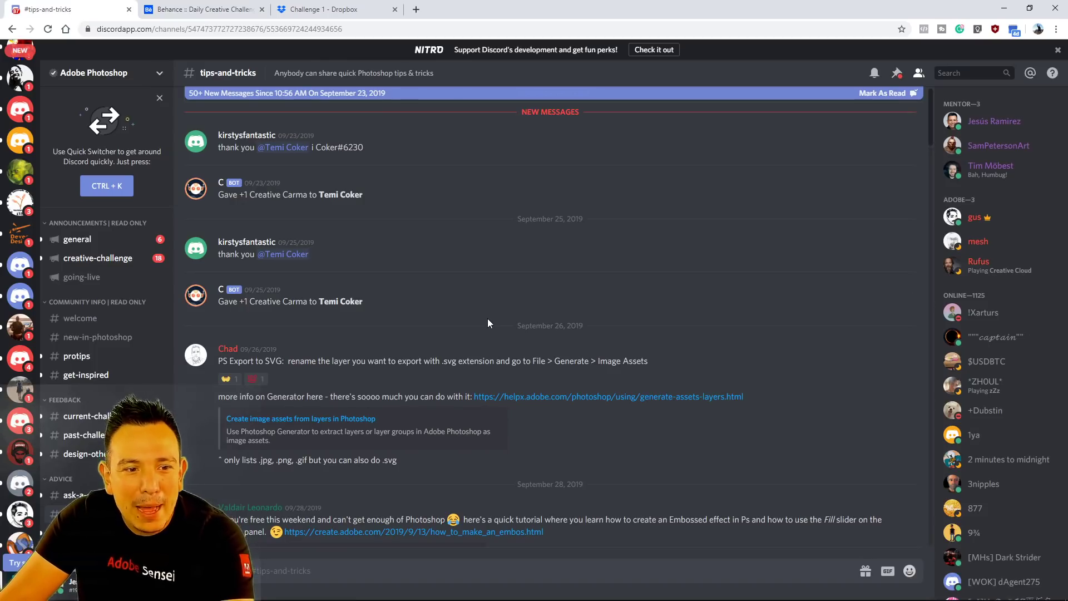
{"action": "left_click", "coordinate": [102, 420]}
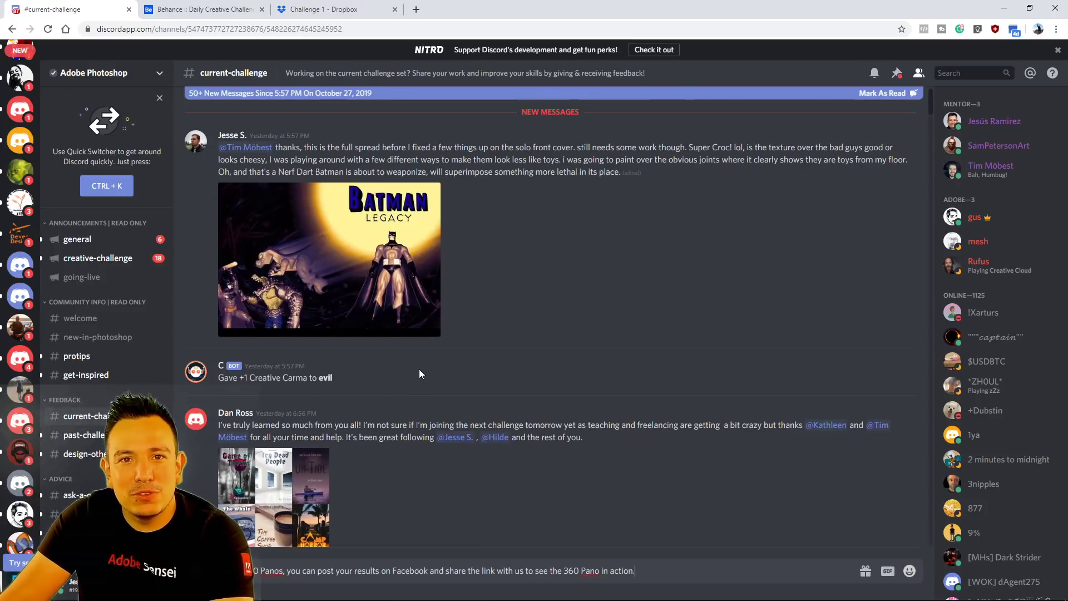
{"action": "scroll", "coordinate": [419, 371], "scroll_direction": "down", "scroll_amount": 3}
{"action": "scroll", "coordinate": [412, 381], "scroll_direction": "down", "scroll_amount": 1}
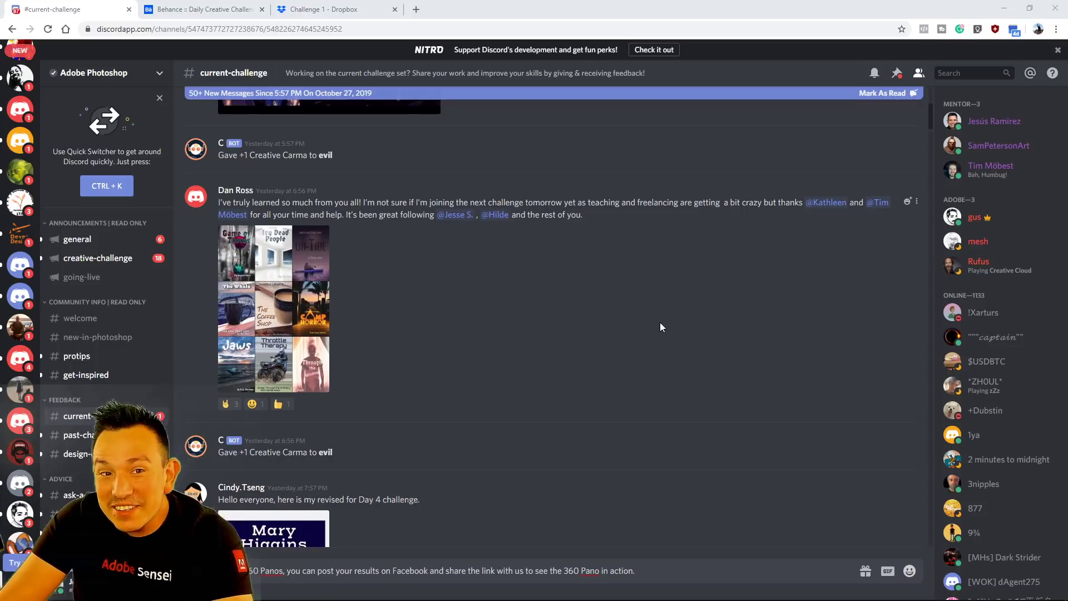
Review the Behance Daily Creative Challenge page, from how it works to the Album Cover challenge
{"action": "left_click", "coordinate": [202, 10]}
{"action": "scroll", "coordinate": [251, 219], "scroll_direction": "up", "scroll_amount": 2}
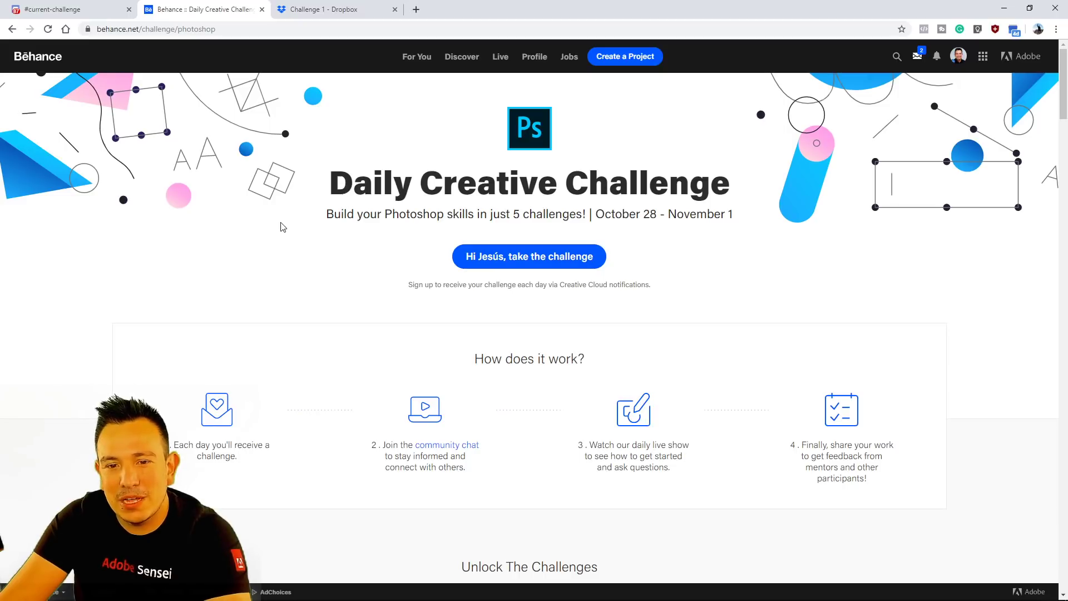
{"action": "scroll", "coordinate": [381, 281], "scroll_direction": "down", "scroll_amount": 1}
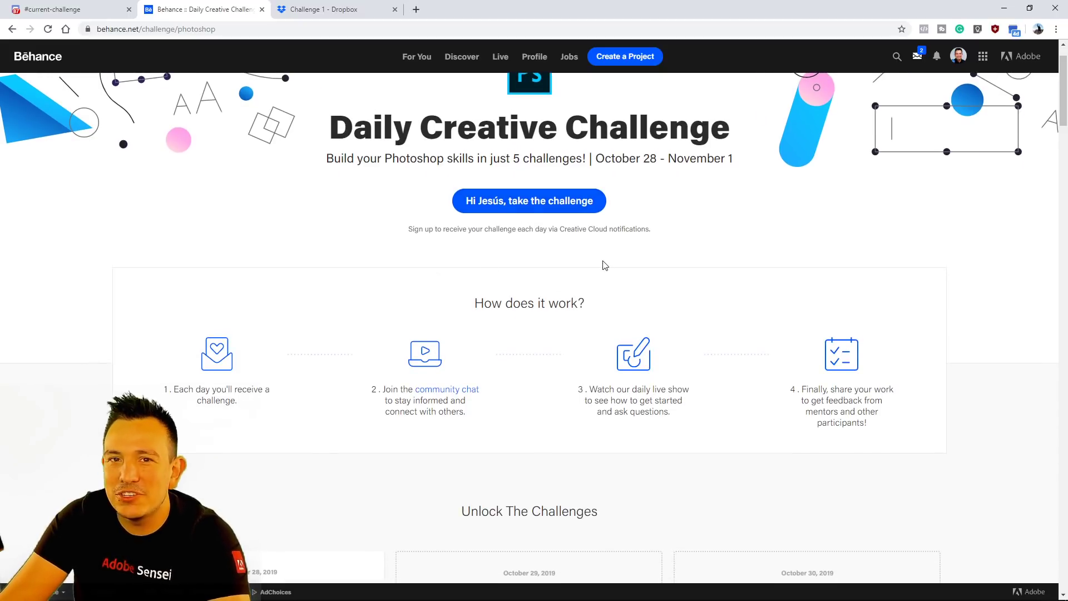
{"action": "scroll", "coordinate": [603, 267], "scroll_direction": "down", "scroll_amount": 4}
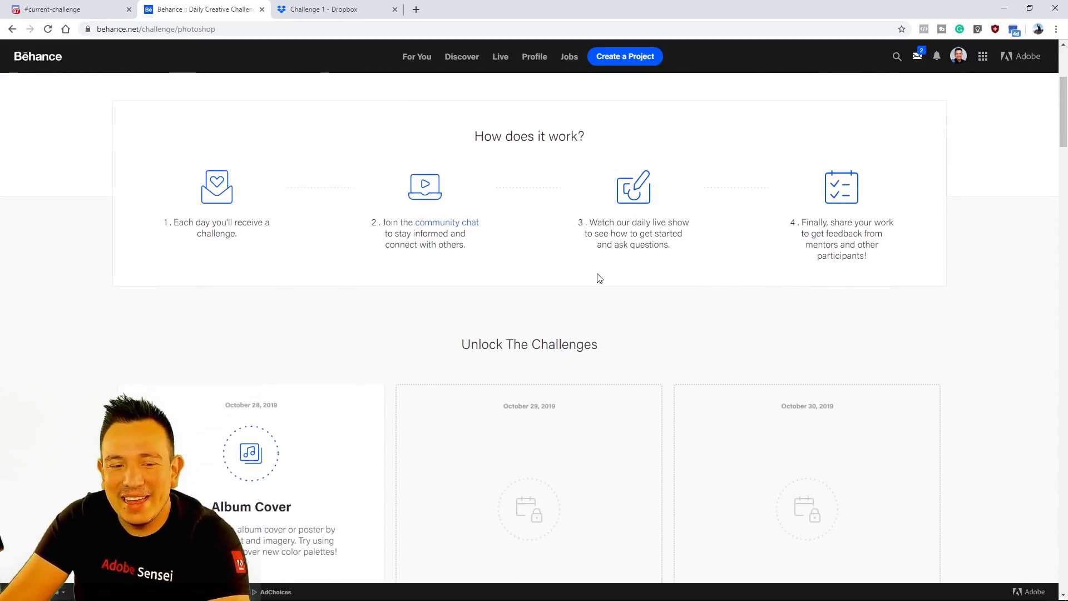
{"action": "scroll", "coordinate": [598, 278], "scroll_direction": "down", "scroll_amount": 3}
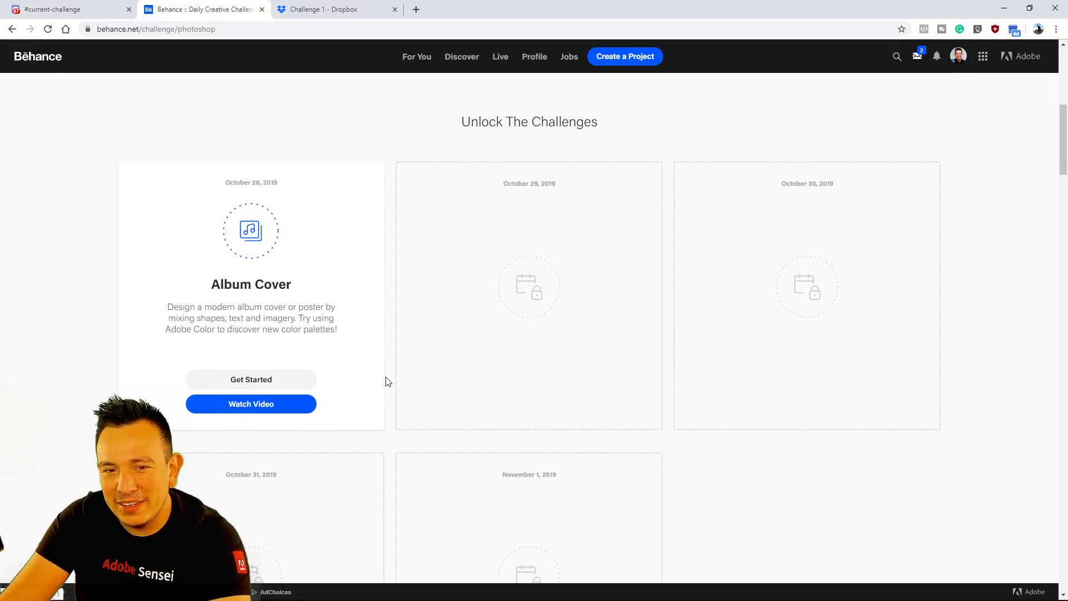
{"action": "scroll", "coordinate": [378, 381], "scroll_direction": "up", "scroll_amount": 3}
{"action": "scroll", "coordinate": [389, 378], "scroll_direction": "up", "scroll_amount": 2}
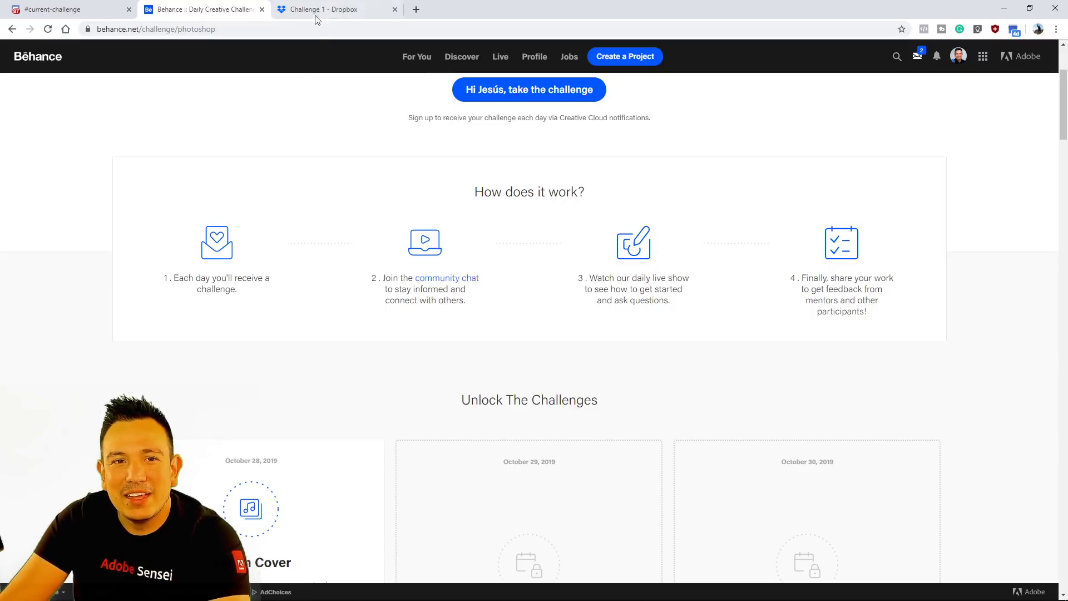
Look through the artwork shared in the Discord current-challenge channel
{"action": "left_click", "coordinate": [42, 11]}
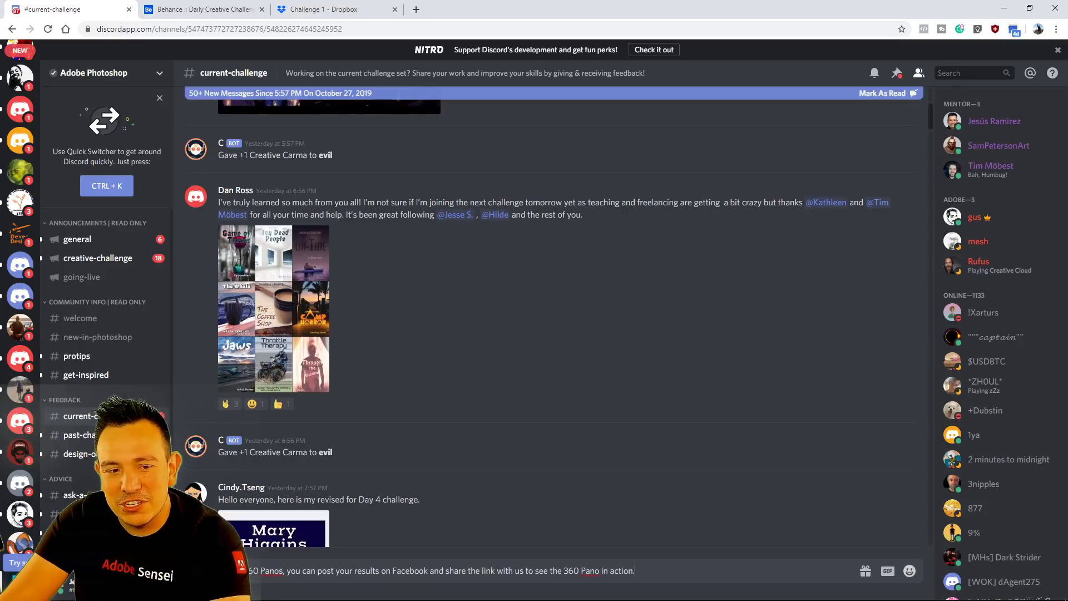
{"action": "scroll", "coordinate": [504, 462], "scroll_direction": "down", "scroll_amount": 5}
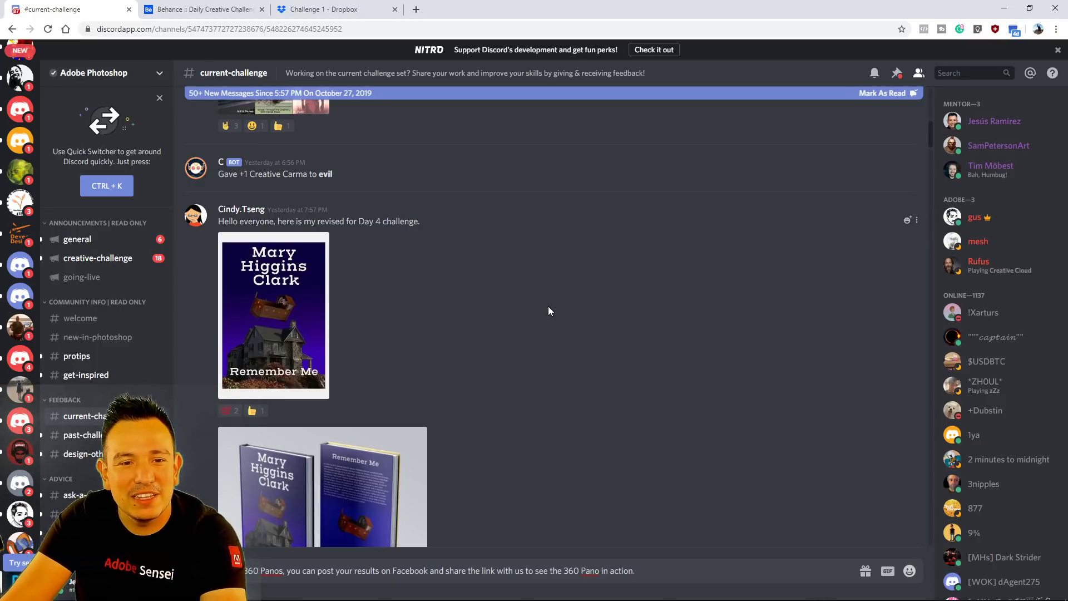
{"action": "scroll", "coordinate": [550, 316], "scroll_direction": "down", "scroll_amount": 4}
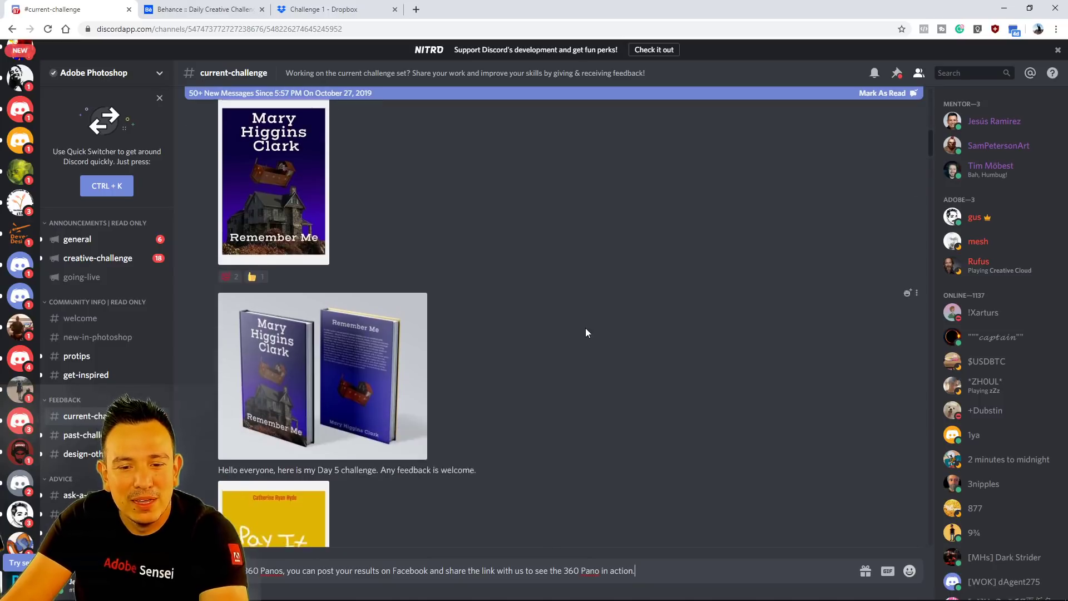
{"action": "scroll", "coordinate": [583, 328], "scroll_direction": "up", "scroll_amount": 15}
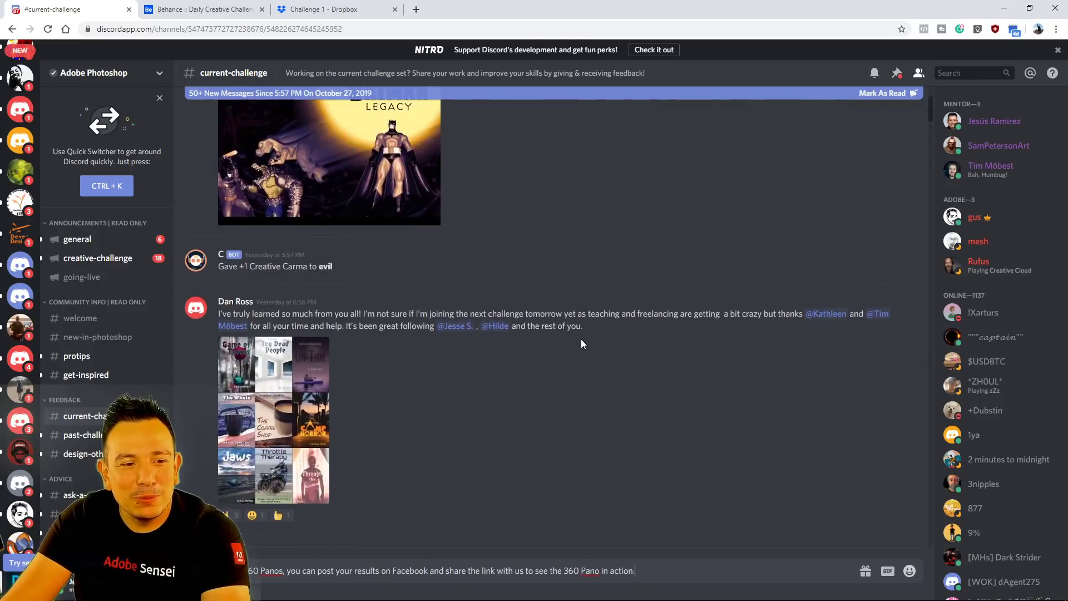
{"action": "scroll", "coordinate": [585, 337], "scroll_direction": "up", "scroll_amount": 2}
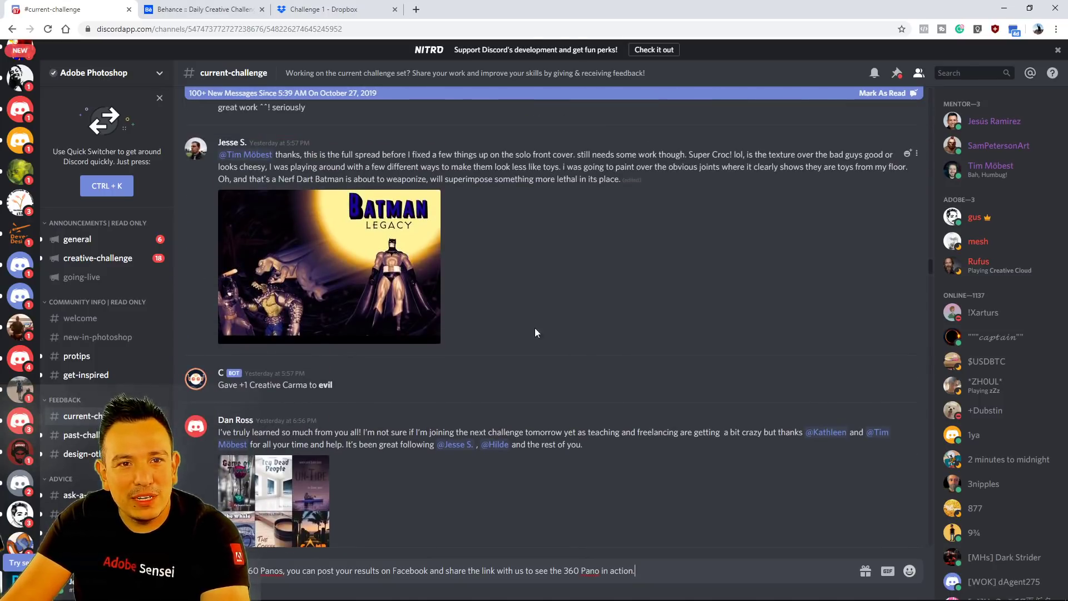
Revisit the Challenge 1 Dropbox folder, switch to Photoshop, and select the Man layer with the Quick Selection Tool active
{"action": "left_click", "coordinate": [295, 11]}
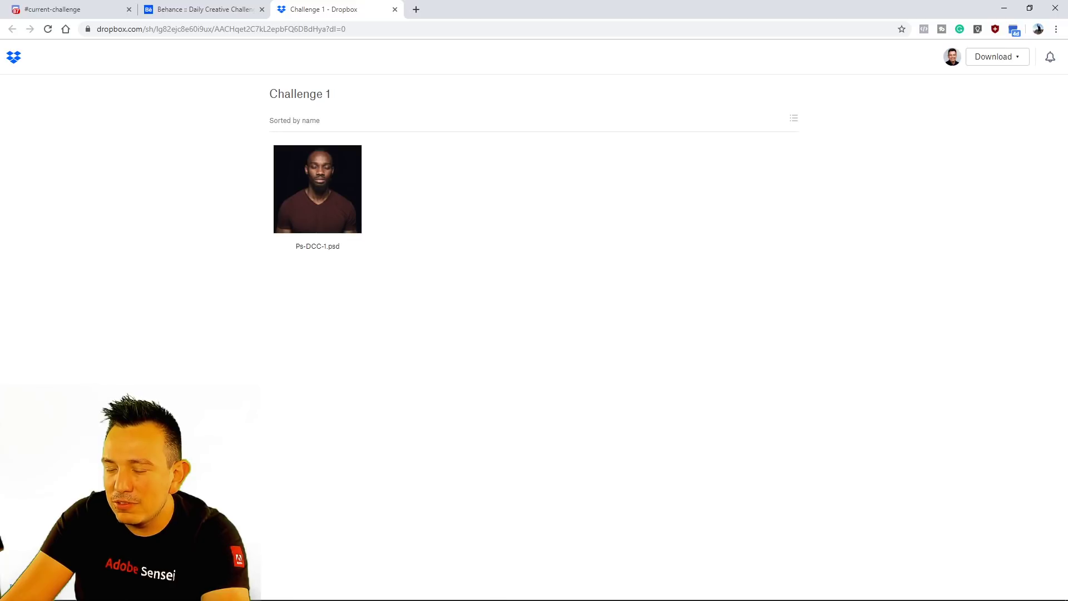
{"action": "key", "text": "alt+Tab"}
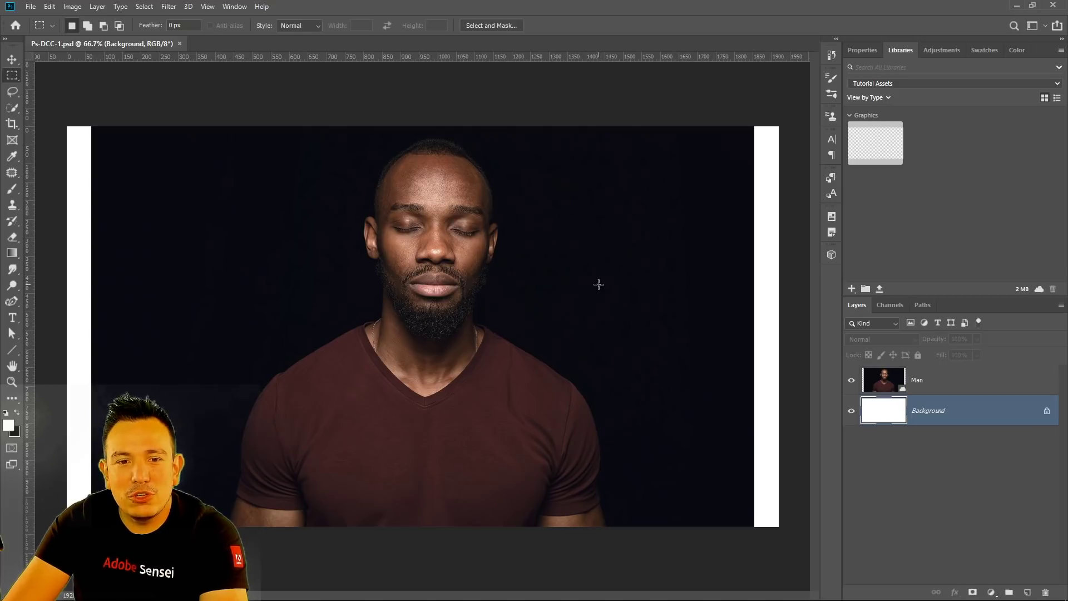
{"action": "left_click", "coordinate": [948, 393]}
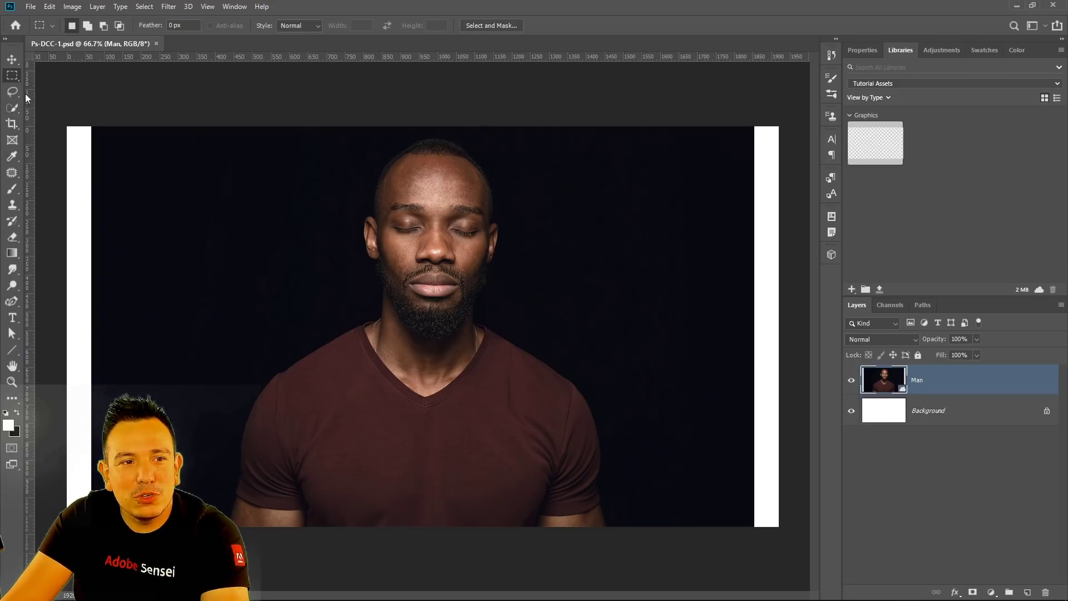
{"action": "left_click", "coordinate": [12, 107]}
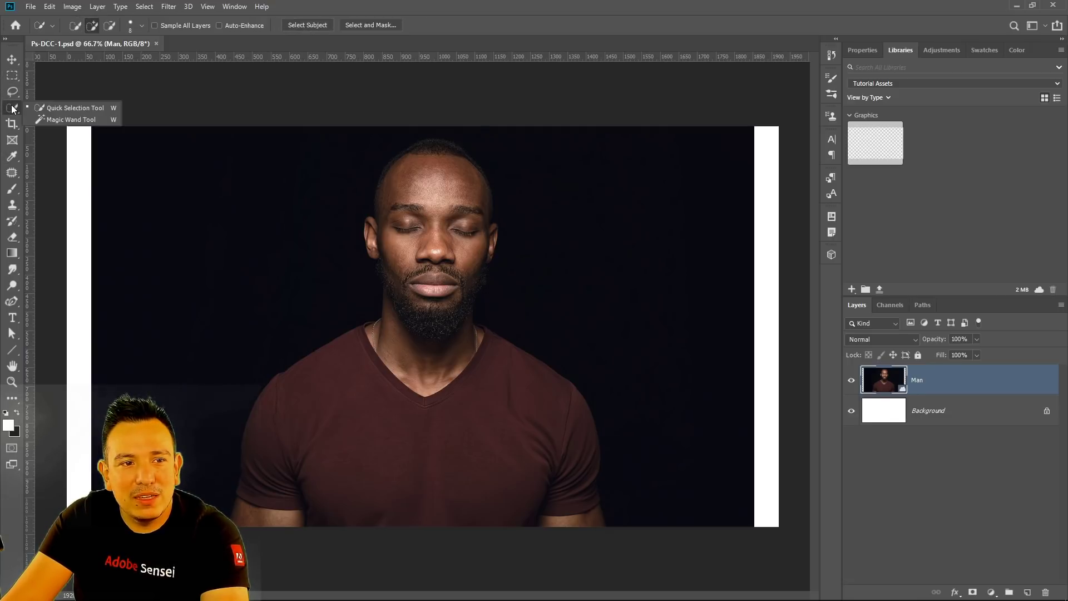
{"action": "left_click", "coordinate": [91, 108]}
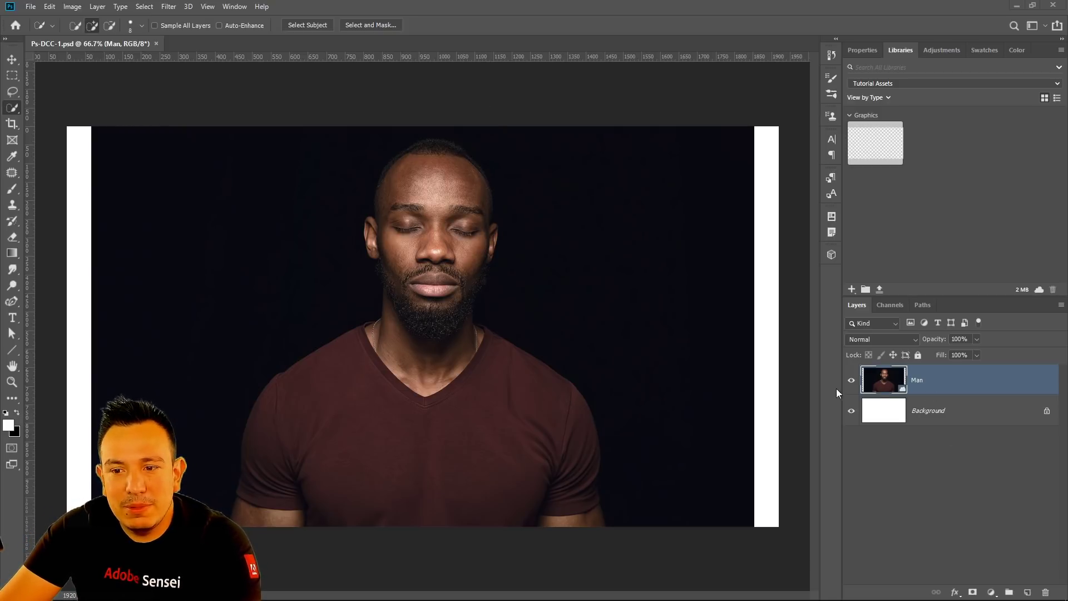
Toggle the Man layer's visibility off and on to compare it with the background
{"action": "left_click", "coordinate": [851, 382]}
{"action": "left_click", "coordinate": [851, 382]}
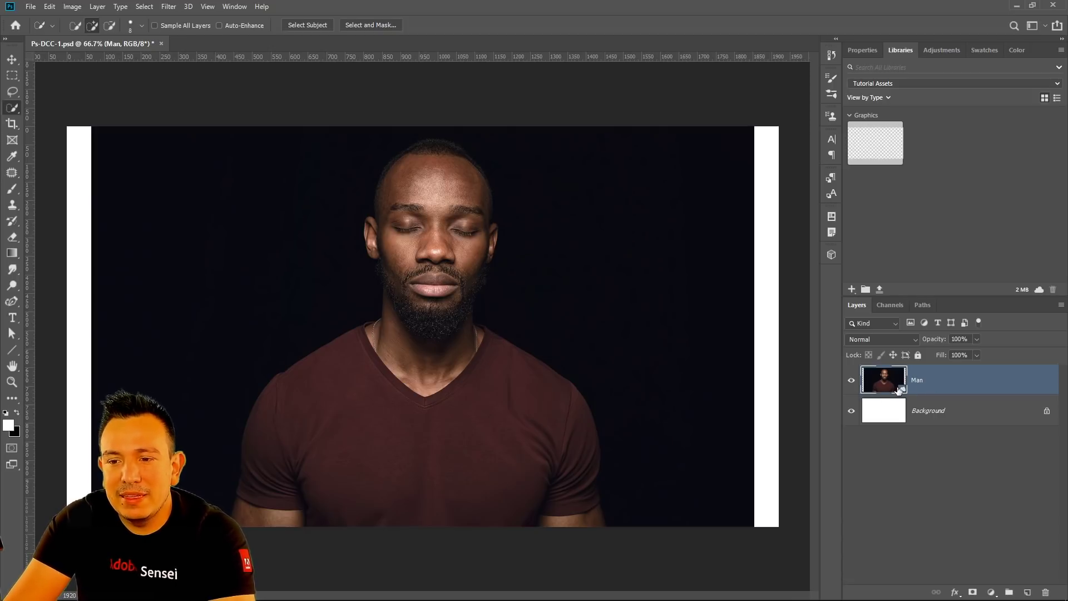
{"action": "left_click", "coordinate": [850, 382]}
{"action": "left_click", "coordinate": [851, 383]}
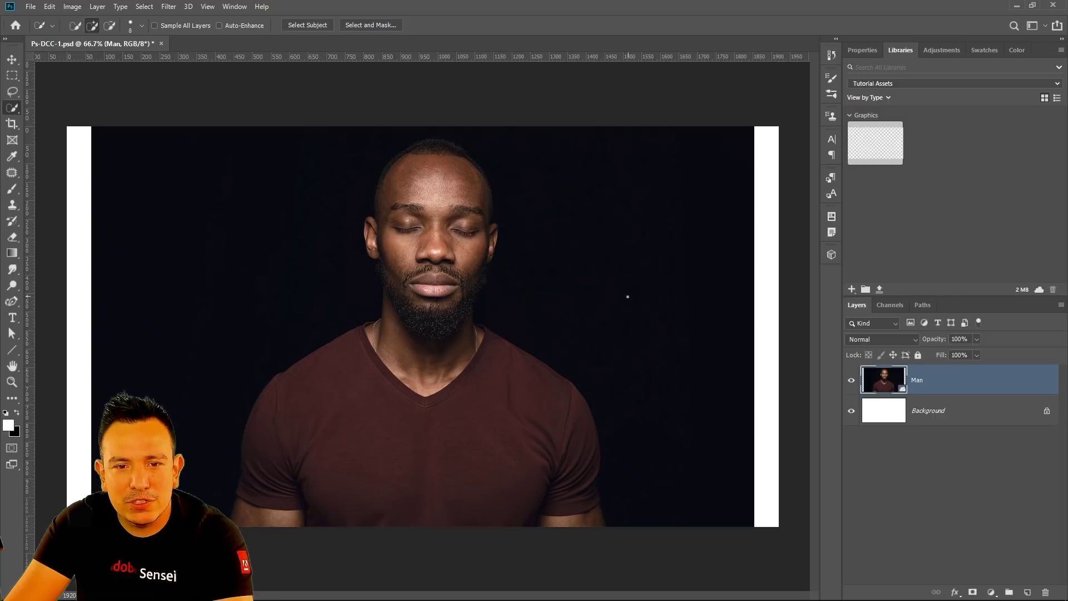
Select the man with the Quick Selection Tool's Select Subject command and preview the selection in Quick Mask mode
{"action": "right_click", "coordinate": [14, 110]}
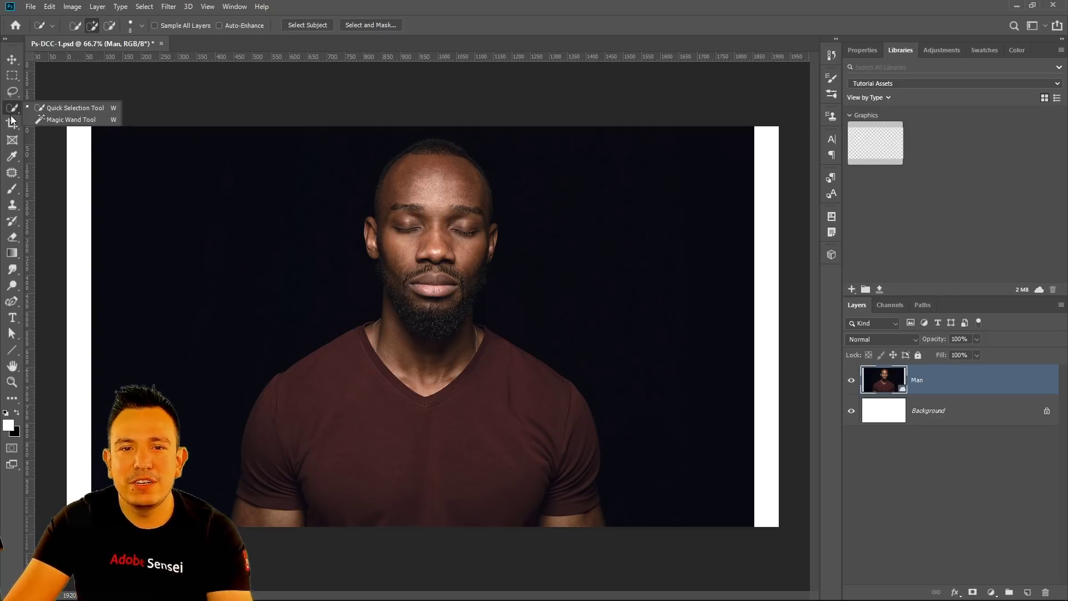
{"action": "left_click", "coordinate": [98, 107]}
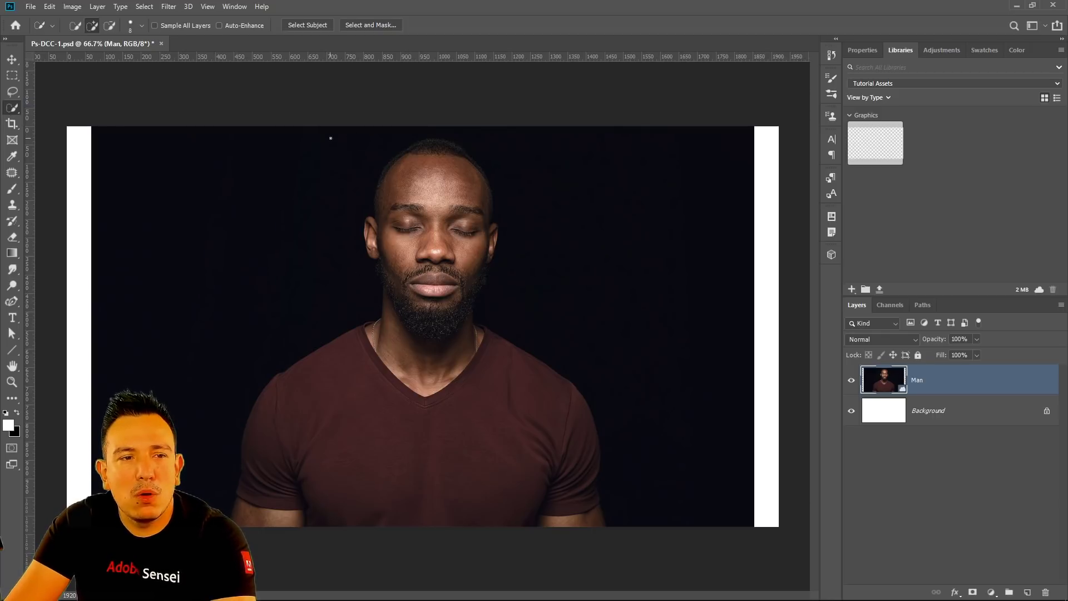
{"action": "left_click", "coordinate": [311, 23]}
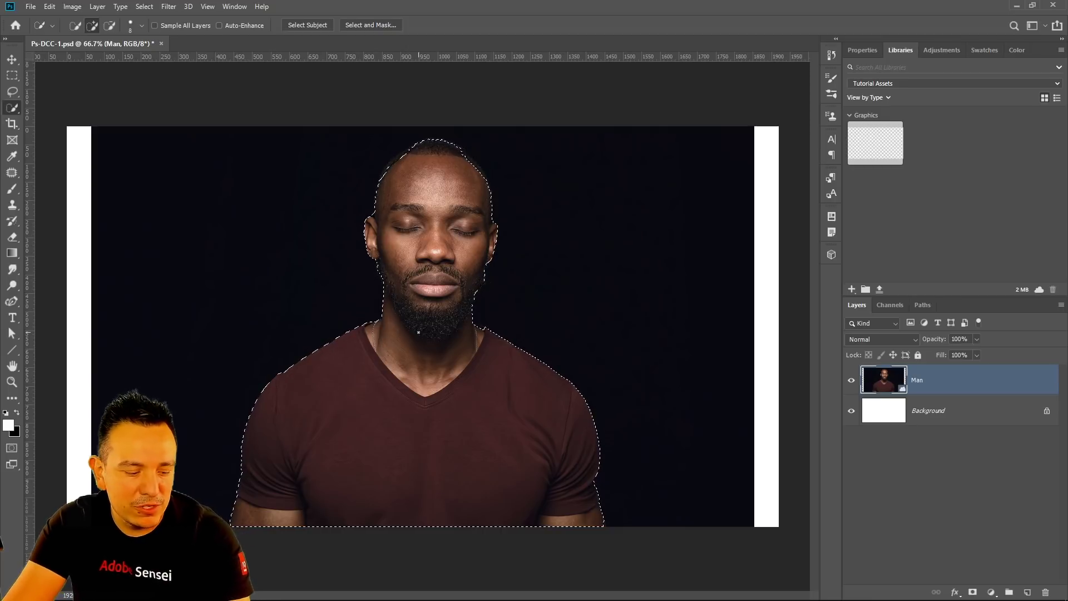
{"action": "key", "text": "q"}
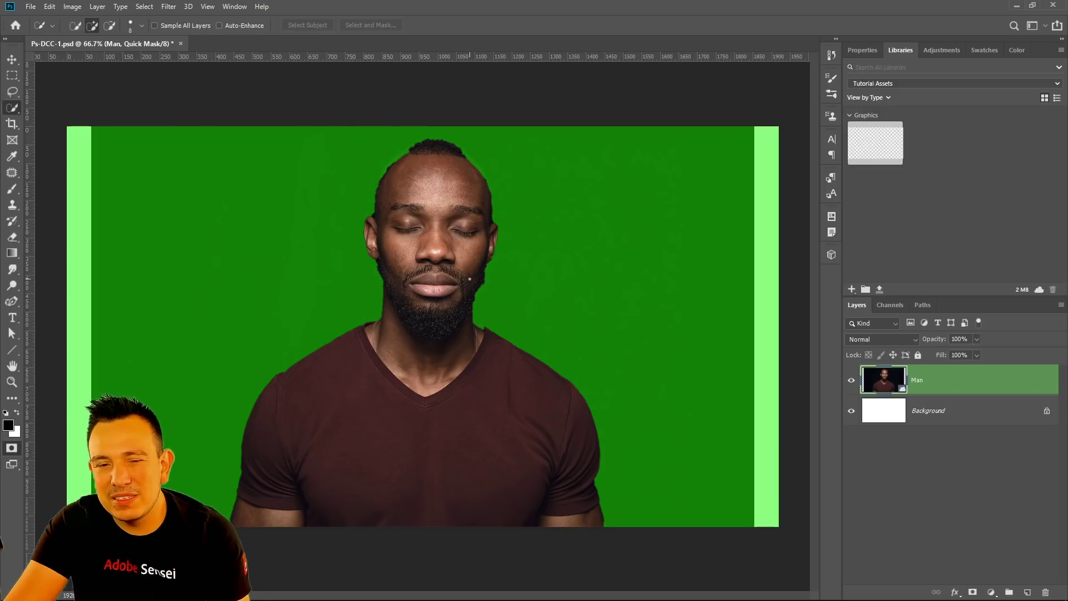
Leave Quick Mask mode and set the Quick Mask overlay color to red, ff0000
{"action": "left_click", "coordinate": [12, 451]}
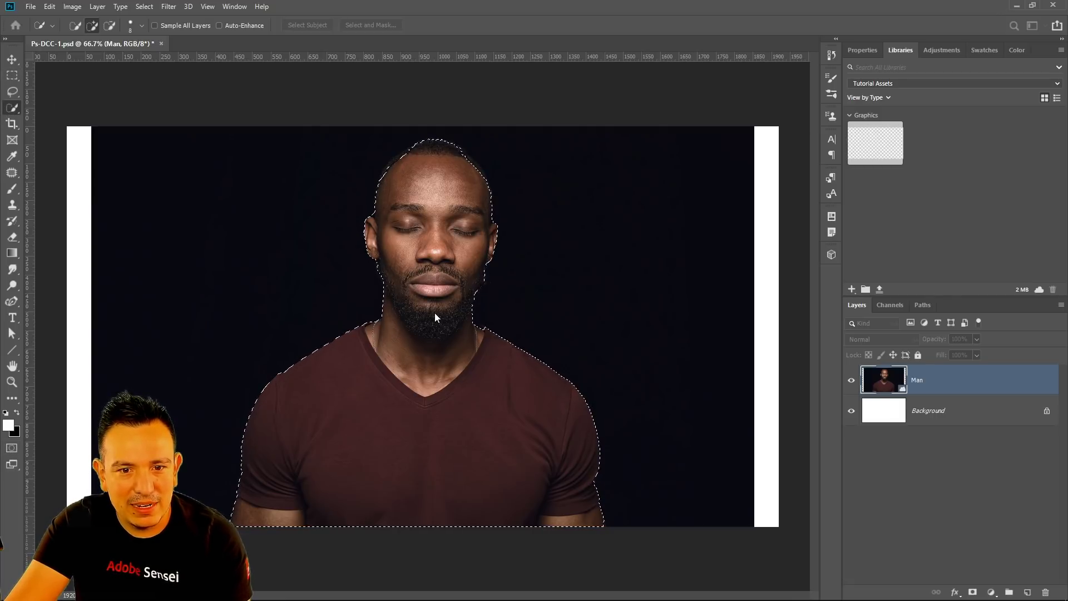
{"action": "left_click_drag", "start_coordinate": [755, 188], "coordinate": [677, 148]}
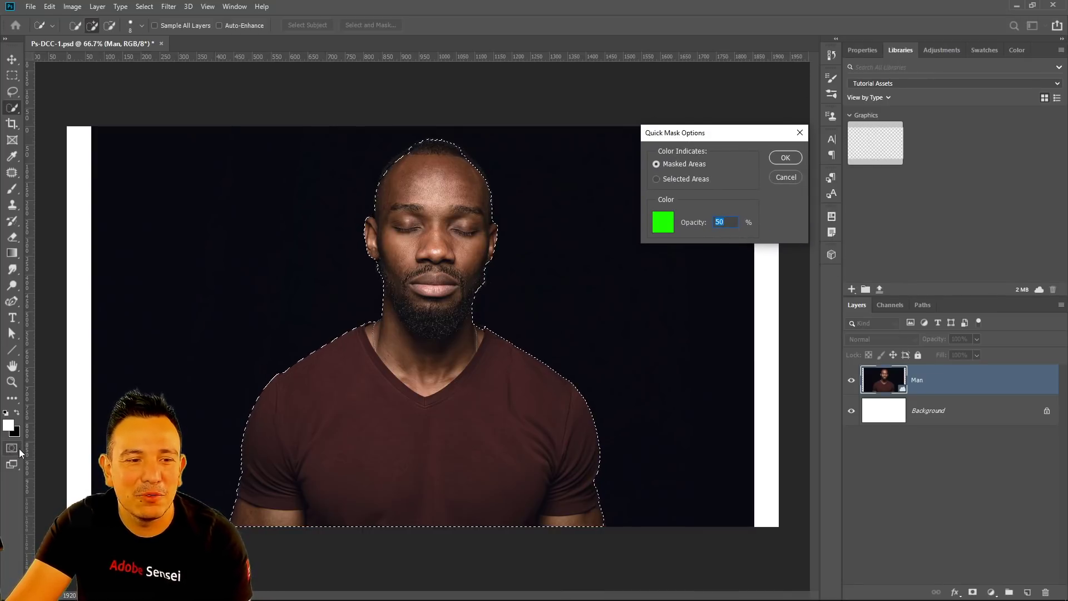
{"action": "left_click_drag", "start_coordinate": [739, 133], "coordinate": [734, 75]}
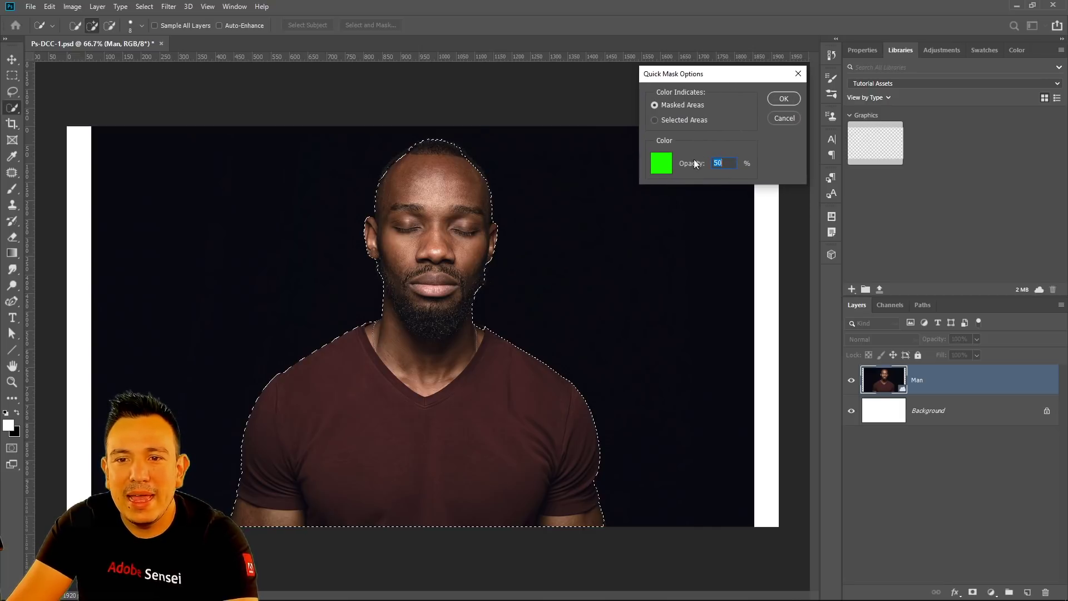
{"action": "left_click", "coordinate": [660, 163]}
{"action": "type", "text": "ff0000"}
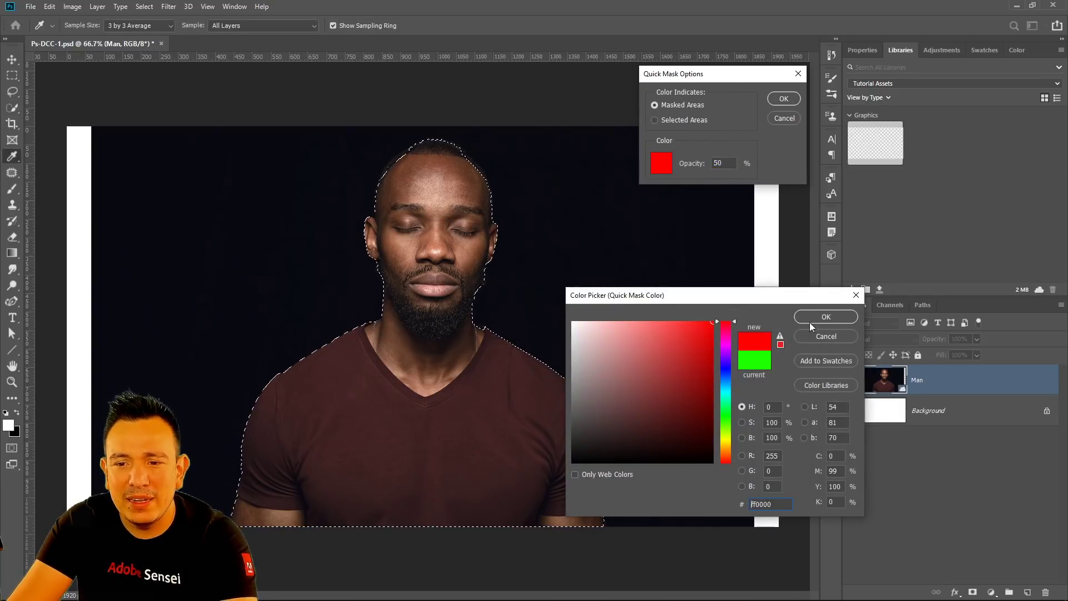
{"action": "left_click", "coordinate": [810, 320]}
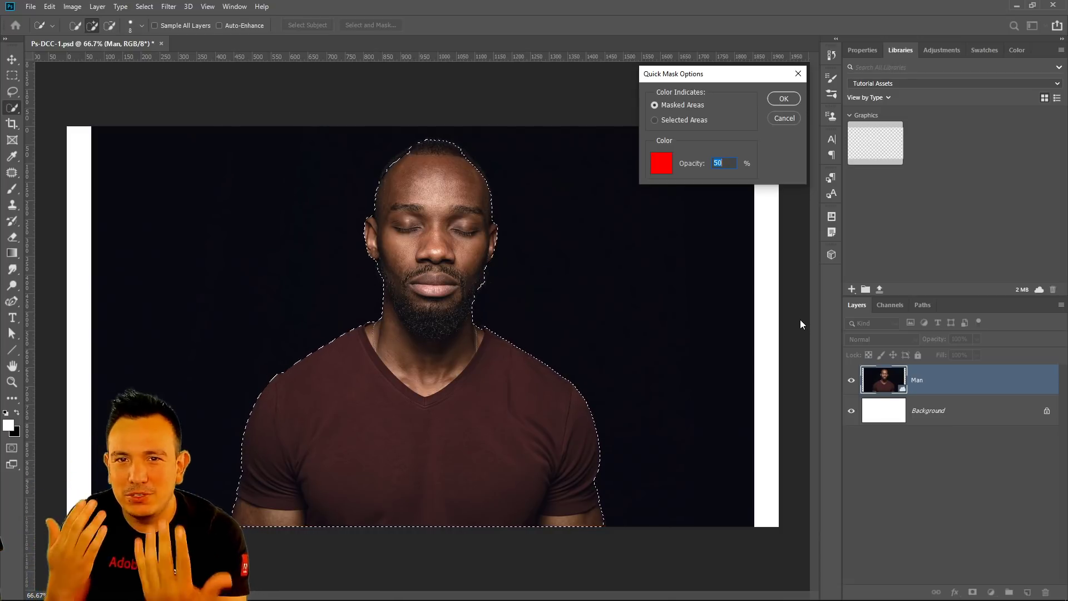
{"action": "left_click", "coordinate": [662, 167]}
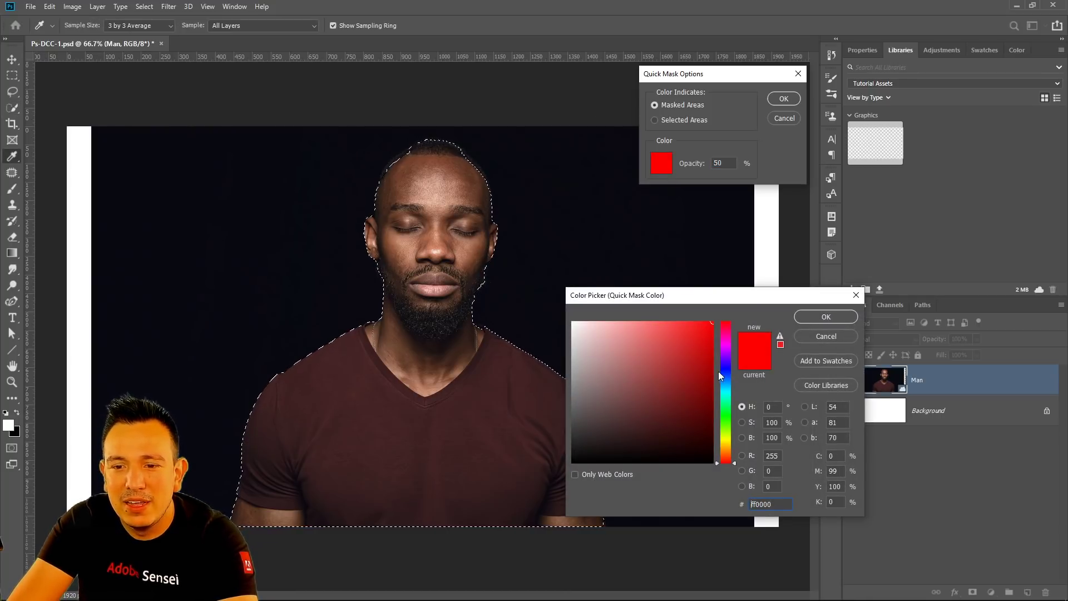
{"action": "left_click", "coordinate": [850, 316]}
{"action": "left_click", "coordinate": [783, 99]}
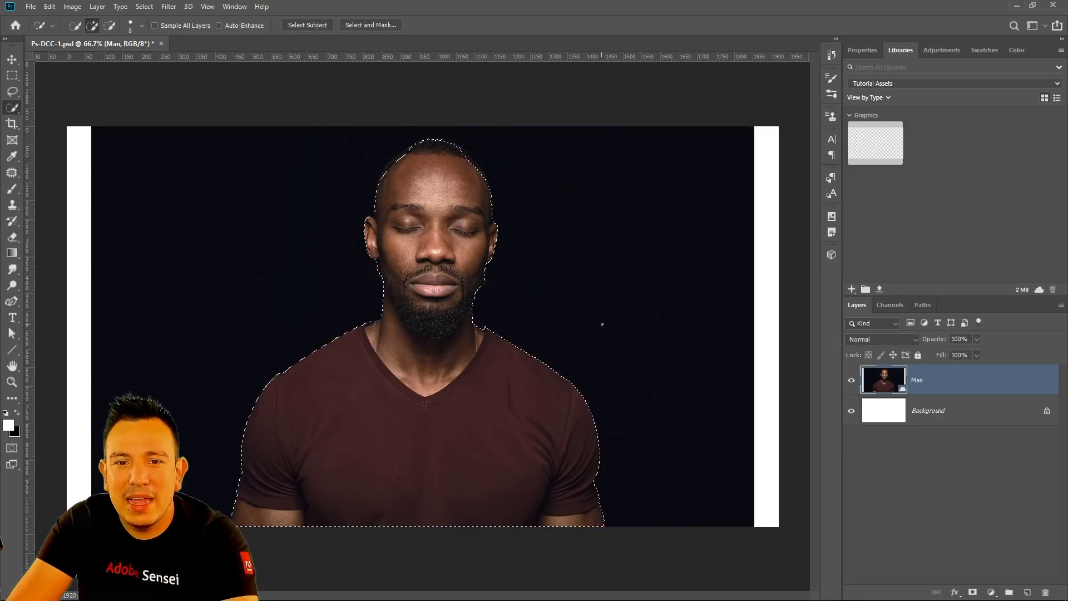
Enter Quick Mask mode and set up a Hard Round brush at 40 px for refining the mask around the man's head
{"action": "left_click", "coordinate": [11, 448]}
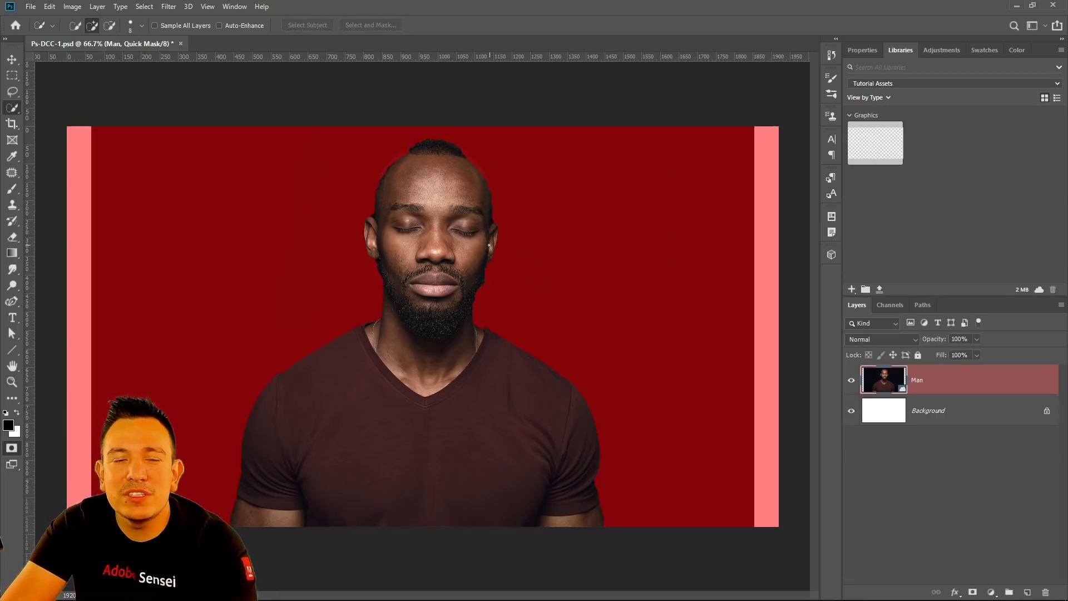
{"action": "left_click", "coordinate": [11, 382]}
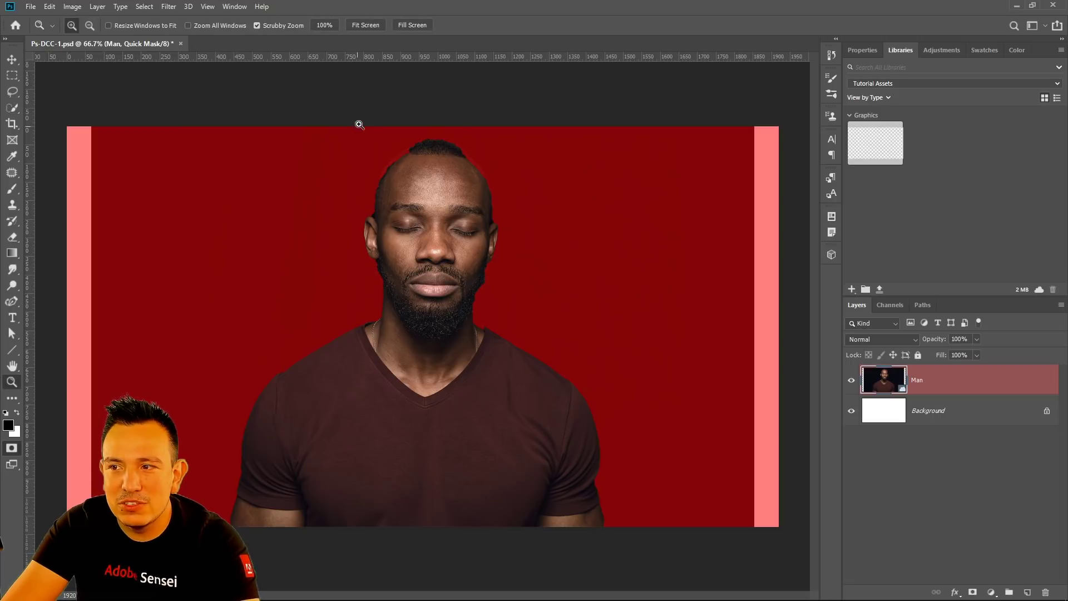
{"action": "left_click_drag", "start_coordinate": [421, 144], "coordinate": [651, 171]}
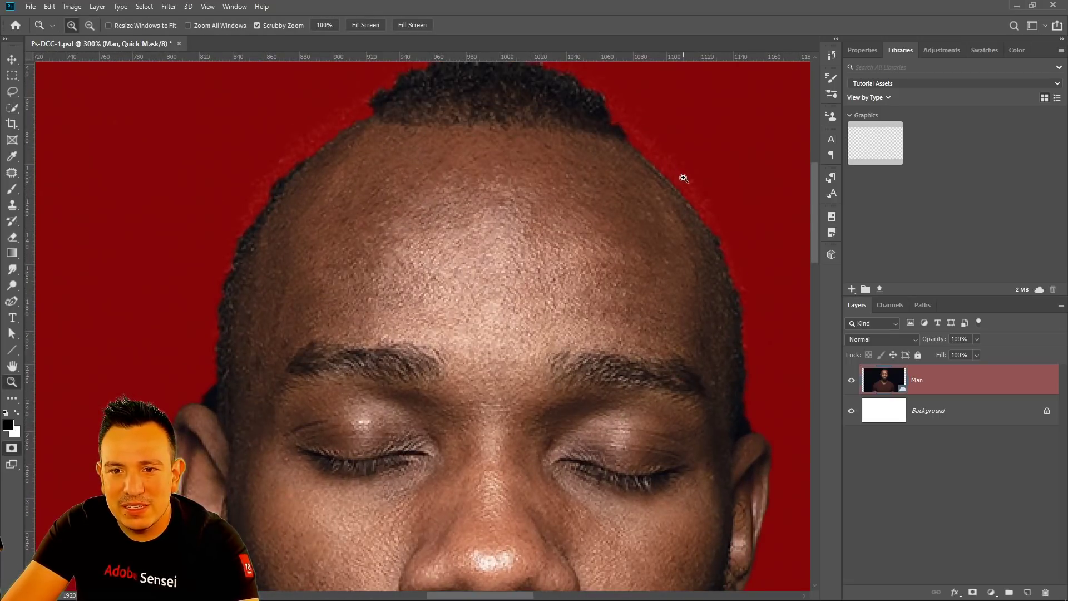
{"action": "left_click", "coordinate": [13, 189]}
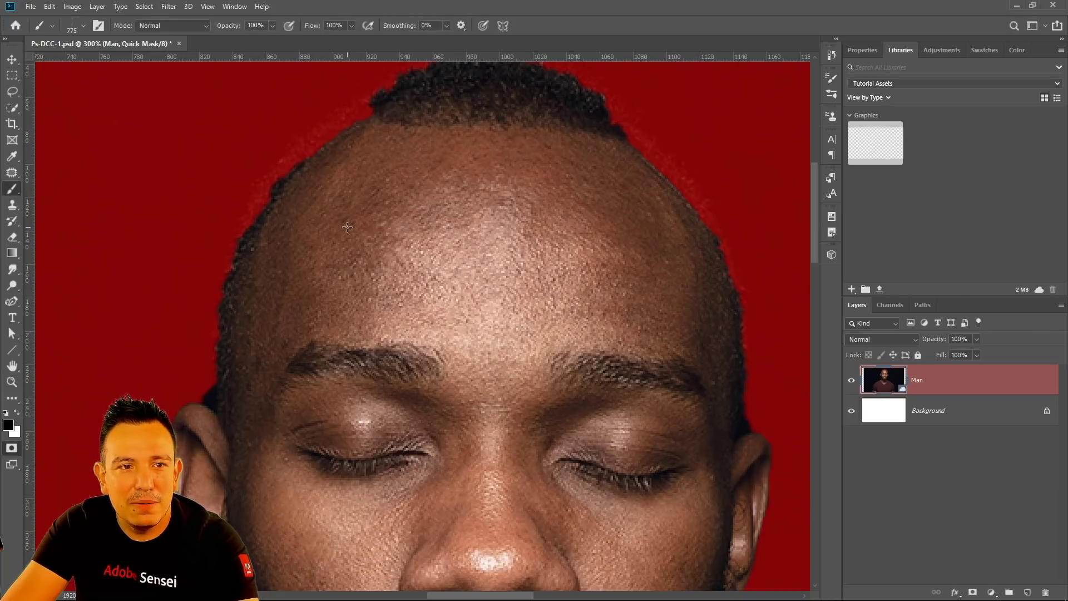
{"action": "left_click", "coordinate": [83, 26]}
{"action": "left_click_drag", "start_coordinate": [204, 279], "coordinate": [208, 138]}
{"action": "left_click", "coordinate": [94, 183]}
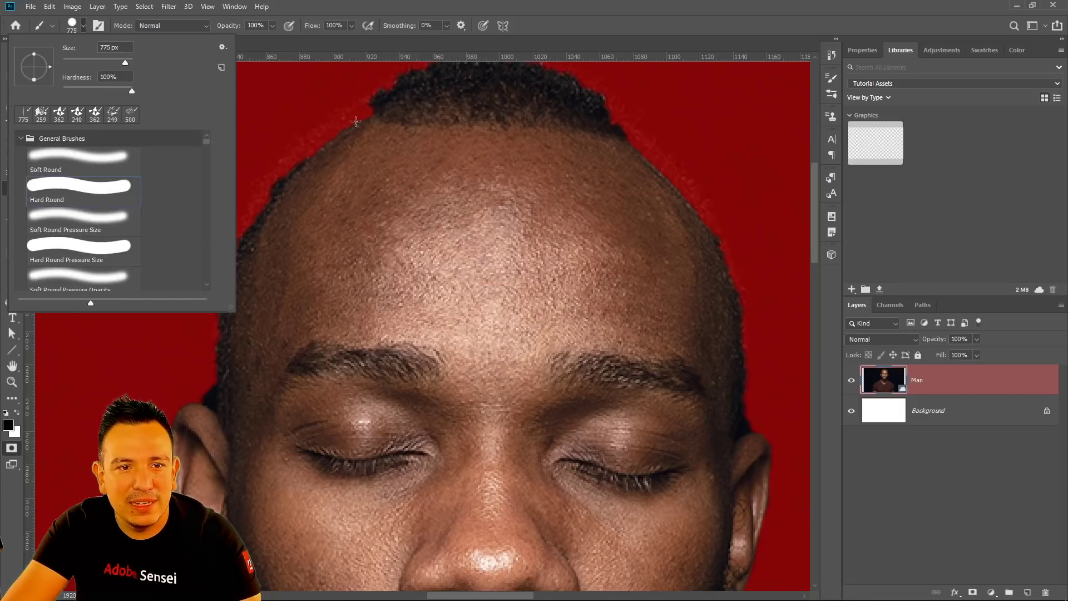
{"action": "left_click", "coordinate": [416, 11]}
{"action": "key", "text": "bracketleft"}
{"action": "key", "text": "bracketleft"}
{"action": "key", "text": "bracketleft"}
{"action": "key", "text": "bracketleft"}
{"action": "key", "text": "bracketleft"}
{"action": "key", "text": "bracketleft"}
{"action": "key", "text": "bracketleft"}
{"action": "key", "text": "bracketleft"}
{"action": "key", "text": "bracketleft"}
{"action": "key", "text": "bracketleft"}
{"action": "key", "text": "bracketleft"}
{"action": "key", "text": "bracketleft"}
{"action": "key", "text": "bracketleft"}
{"action": "key", "text": "bracketleft"}
{"action": "key", "text": "bracketleft"}
{"action": "key", "text": "bracketleft"}
{"action": "key", "text": "bracketleft"}
{"action": "key", "text": "bracketleft"}
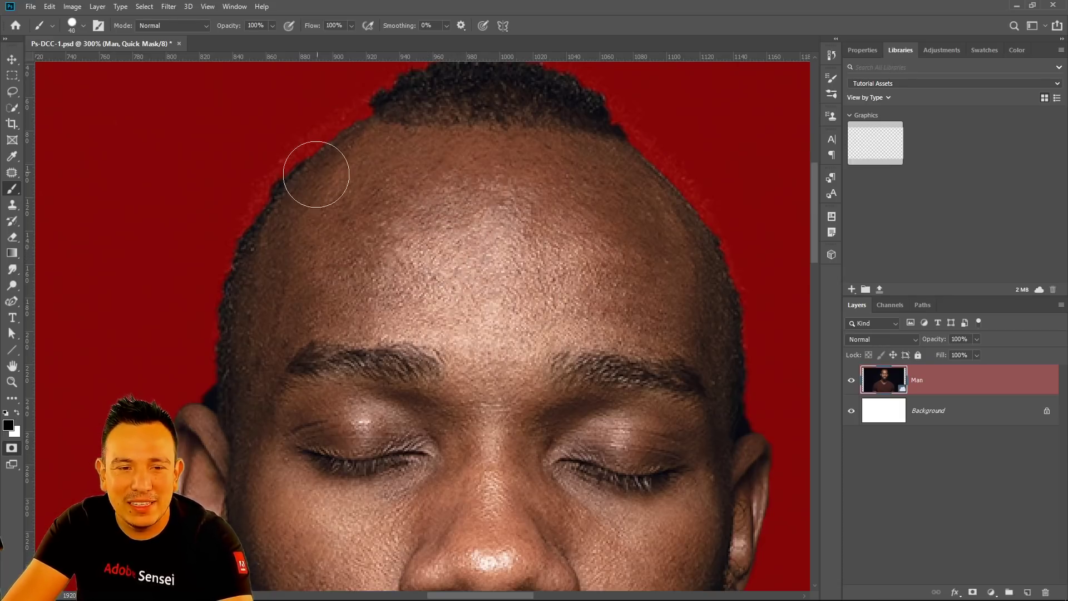
Test a black stroke on the forehead, then paint white over it and along the hairline to include both in the selection
{"action": "mouse_move", "coordinate": [273, 251]}
{"action": "left_mouse_down"}
{"action": "mouse_move", "coordinate": [276, 232]}
{"action": "mouse_move", "coordinate": [289, 258]}
{"action": "mouse_move", "coordinate": [383, 226]}
{"action": "mouse_move", "coordinate": [409, 250]}
{"action": "left_mouse_up"}
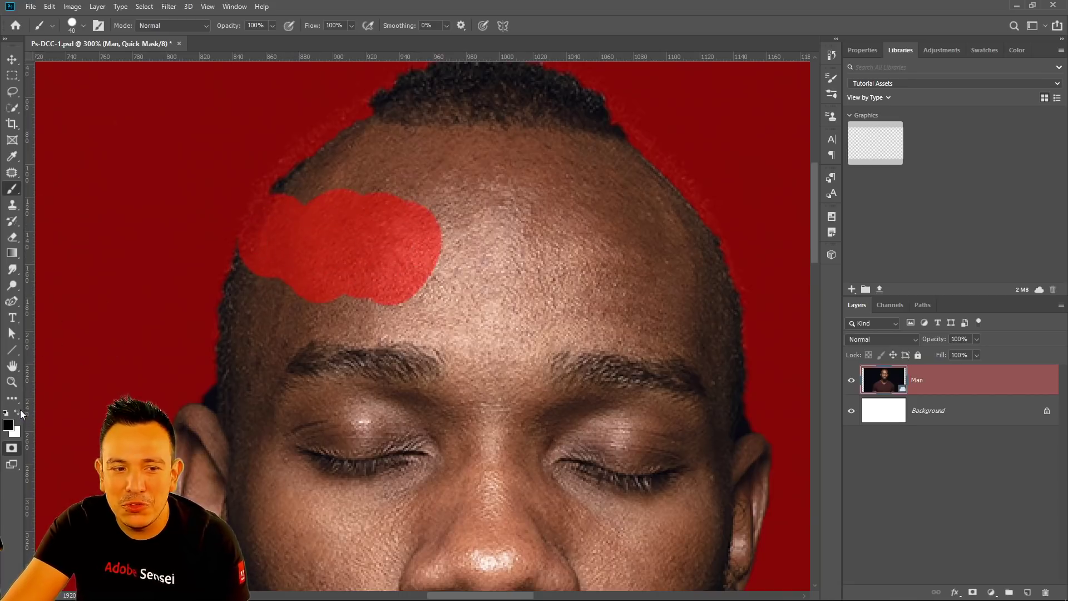
{"action": "mouse_move", "coordinate": [403, 362]}
{"action": "left_mouse_down"}
{"action": "mouse_move", "coordinate": [429, 171]}
{"action": "mouse_move", "coordinate": [325, 302]}
{"action": "mouse_move", "coordinate": [289, 262]}
{"action": "mouse_move", "coordinate": [286, 232]}
{"action": "mouse_move", "coordinate": [267, 242]}
{"action": "mouse_move", "coordinate": [346, 143]}
{"action": "mouse_move", "coordinate": [407, 119]}
{"action": "mouse_move", "coordinate": [367, 214]}
{"action": "mouse_move", "coordinate": [417, 172]}
{"action": "mouse_move", "coordinate": [512, 191]}
{"action": "mouse_move", "coordinate": [603, 269]}
{"action": "mouse_move", "coordinate": [646, 346]}
{"action": "mouse_move", "coordinate": [611, 269]}
{"action": "mouse_move", "coordinate": [546, 205]}
{"action": "mouse_move", "coordinate": [612, 275]}
{"action": "mouse_move", "coordinate": [651, 345]}
{"action": "mouse_move", "coordinate": [650, 366]}
{"action": "left_mouse_up"}
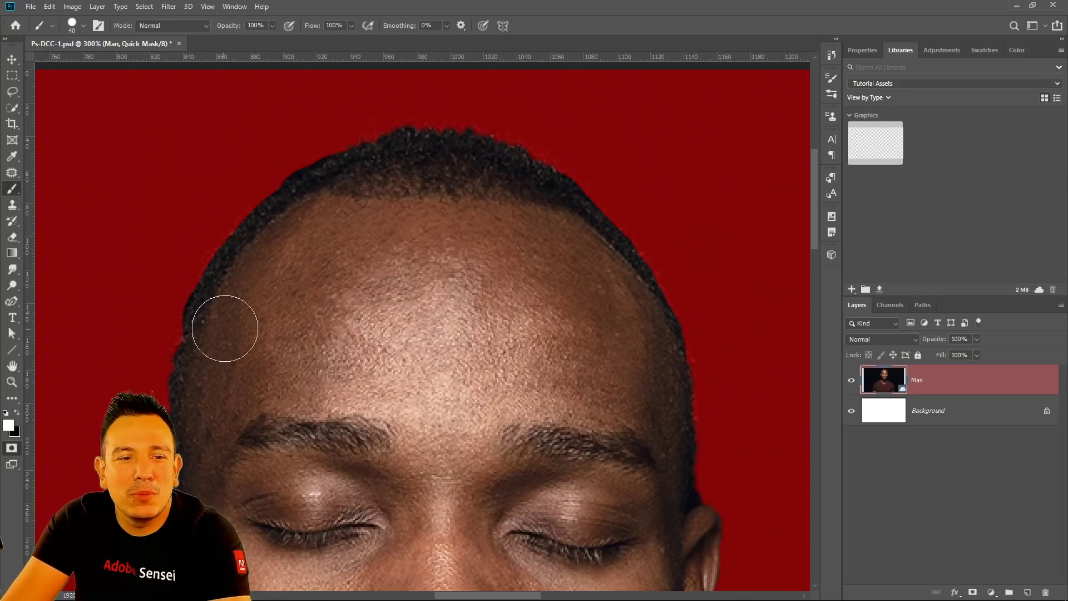
{"action": "mouse_move", "coordinate": [206, 358]}
{"action": "left_mouse_down"}
{"action": "mouse_move", "coordinate": [215, 335]}
{"action": "mouse_move", "coordinate": [200, 391]}
{"action": "mouse_move", "coordinate": [217, 483]}
{"action": "left_mouse_up"}
{"action": "scroll", "coordinate": [397, 312], "scroll_direction": "down", "scroll_amount": 5}
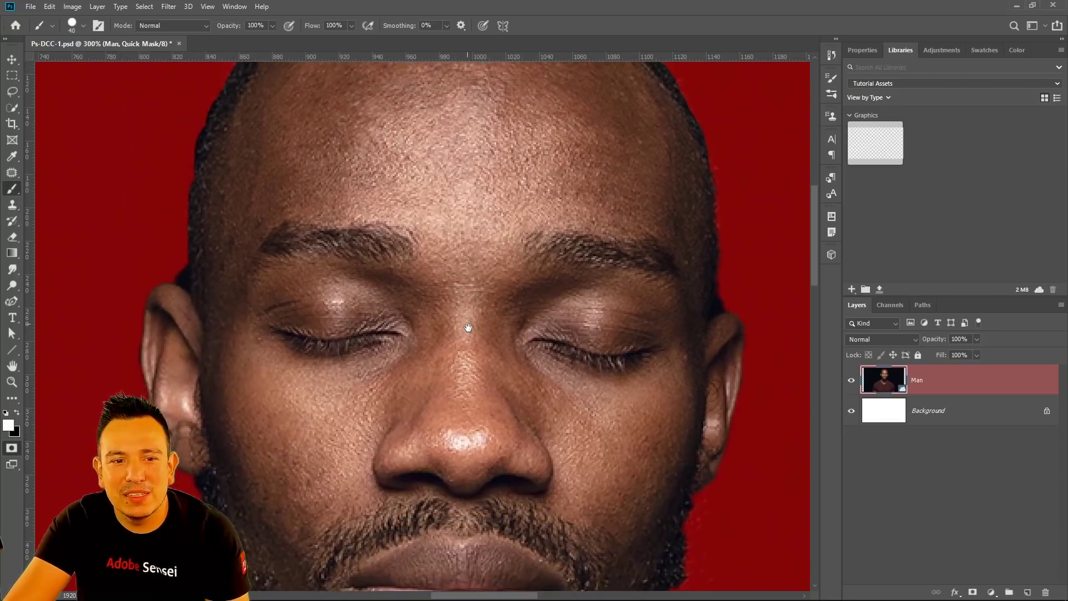
Reduce the brush to 9 px and paint black over the dark background gaps between the head and the ears
{"action": "key", "text": "bracketleft"}
{"action": "key", "text": "bracketleft"}
{"action": "key", "text": "bracketleft"}
{"action": "key", "text": "bracketleft"}
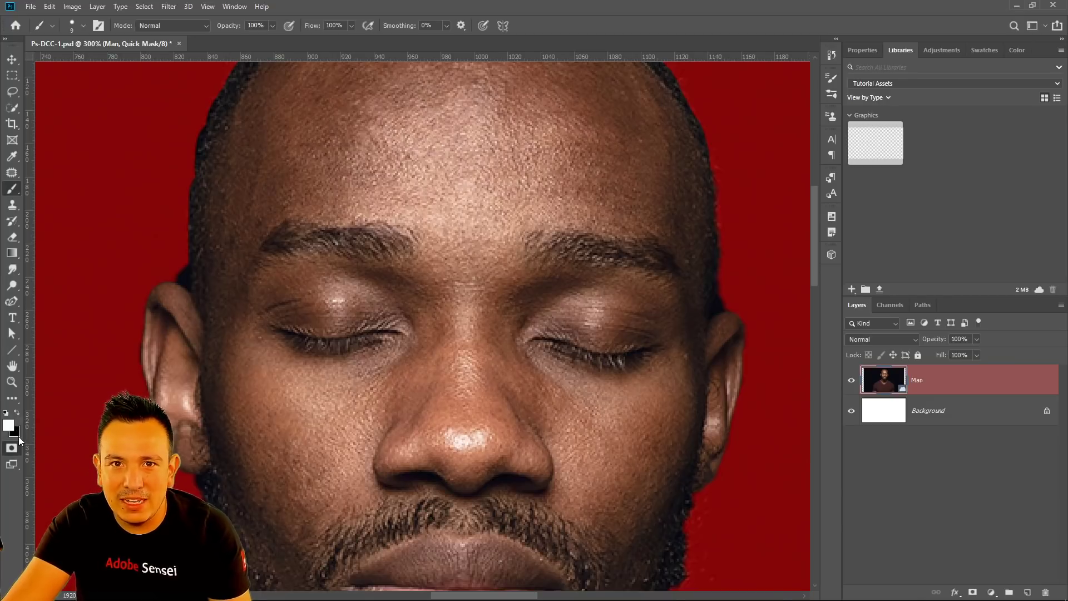
{"action": "key", "text": "x"}
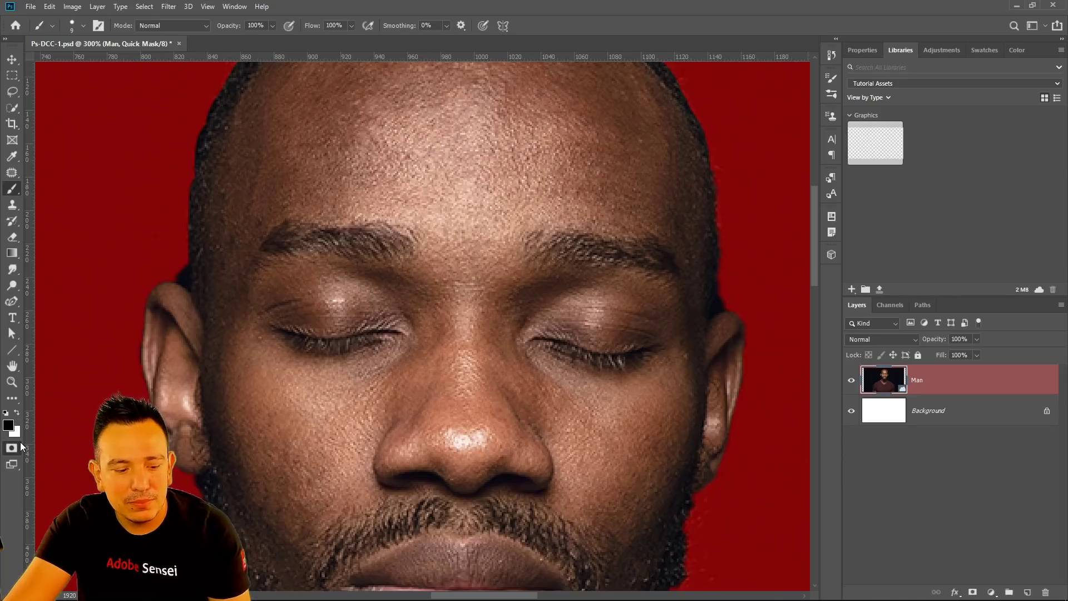
{"action": "key", "text": "x"}
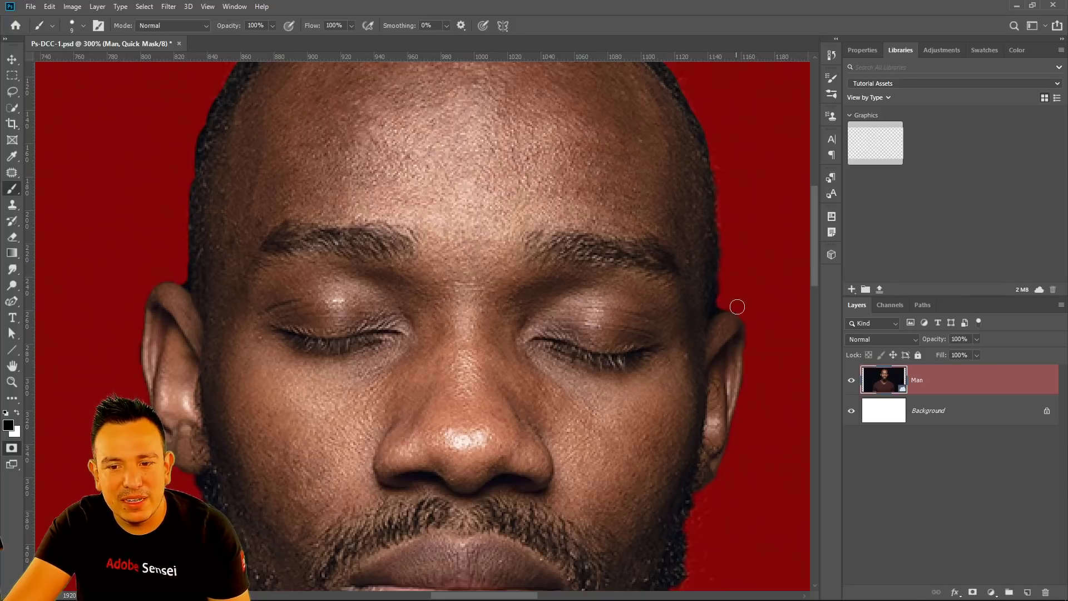
Paint white along both side edges of the beard, undoing and redoing the stroke below the ear
{"action": "left_click_drag", "start_coordinate": [636, 512], "coordinate": [625, 293]}
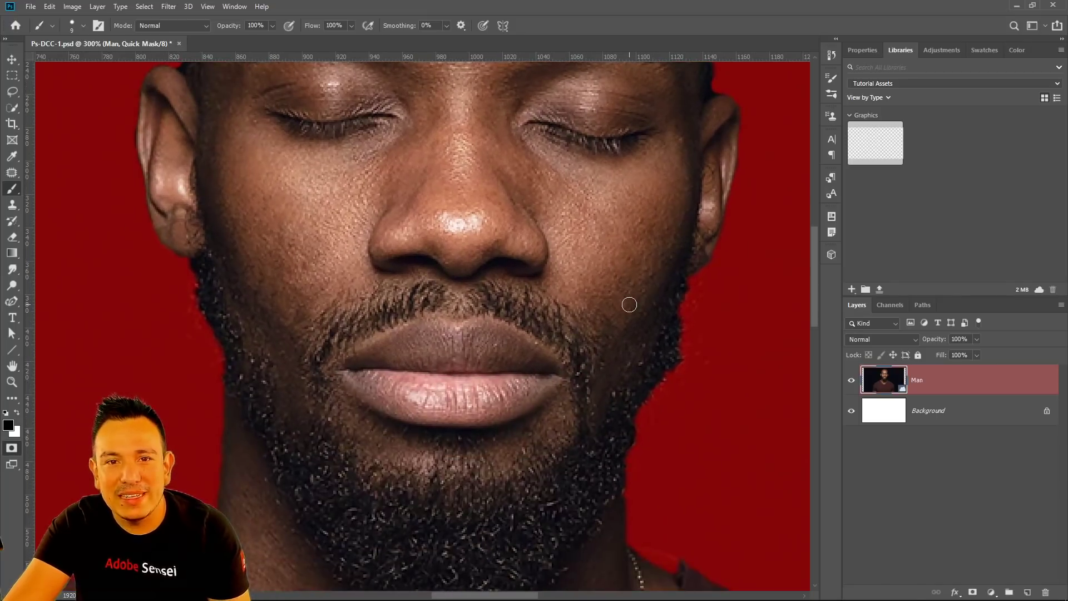
{"action": "key", "text": "x"}
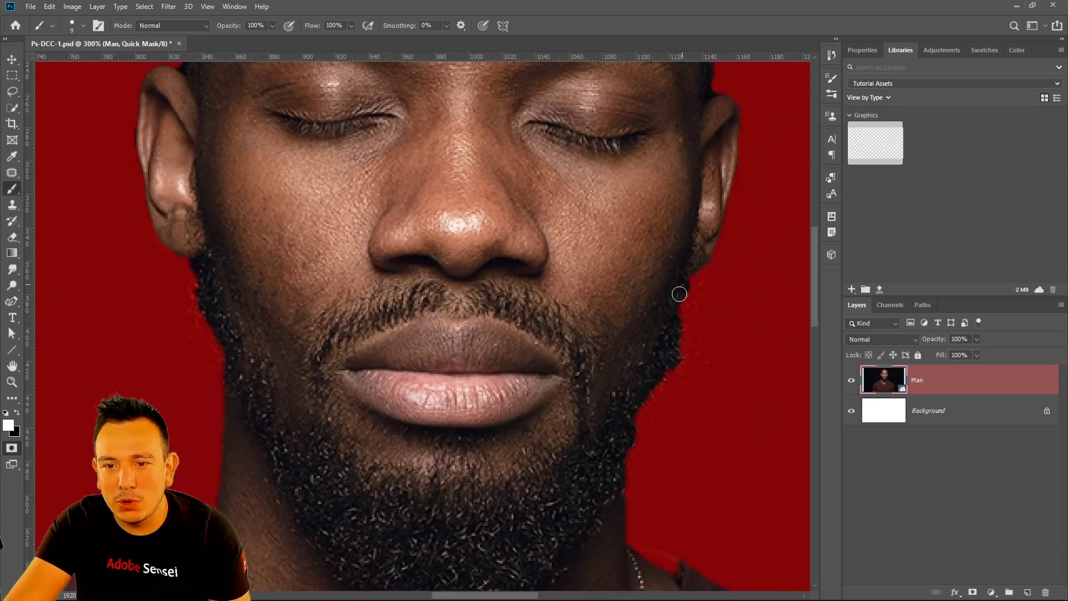
{"action": "left_click_drag", "start_coordinate": [629, 469], "coordinate": [668, 364]}
{"action": "left_click_drag", "start_coordinate": [681, 300], "coordinate": [684, 267]}
{"action": "left_click_drag", "start_coordinate": [559, 366], "coordinate": [571, 265]}
{"action": "mouse_move", "coordinate": [206, 155]}
{"action": "left_mouse_down"}
{"action": "mouse_move", "coordinate": [204, 172]}
{"action": "mouse_move", "coordinate": [251, 218]}
{"action": "left_mouse_up"}
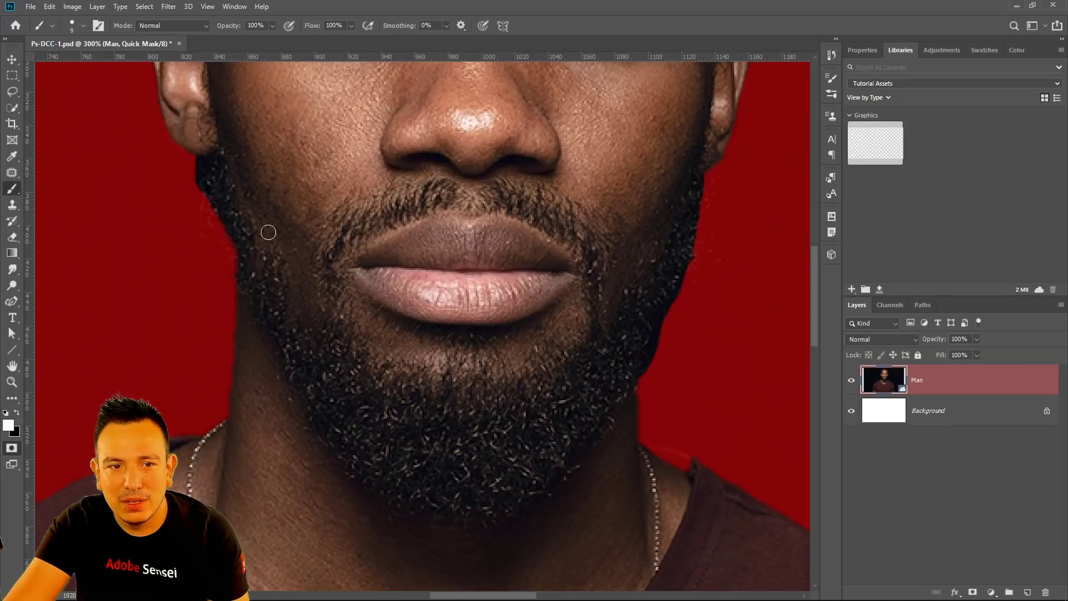
{"action": "key", "text": "ctrl+z"}
{"action": "left_click_drag", "start_coordinate": [207, 158], "coordinate": [212, 193]}
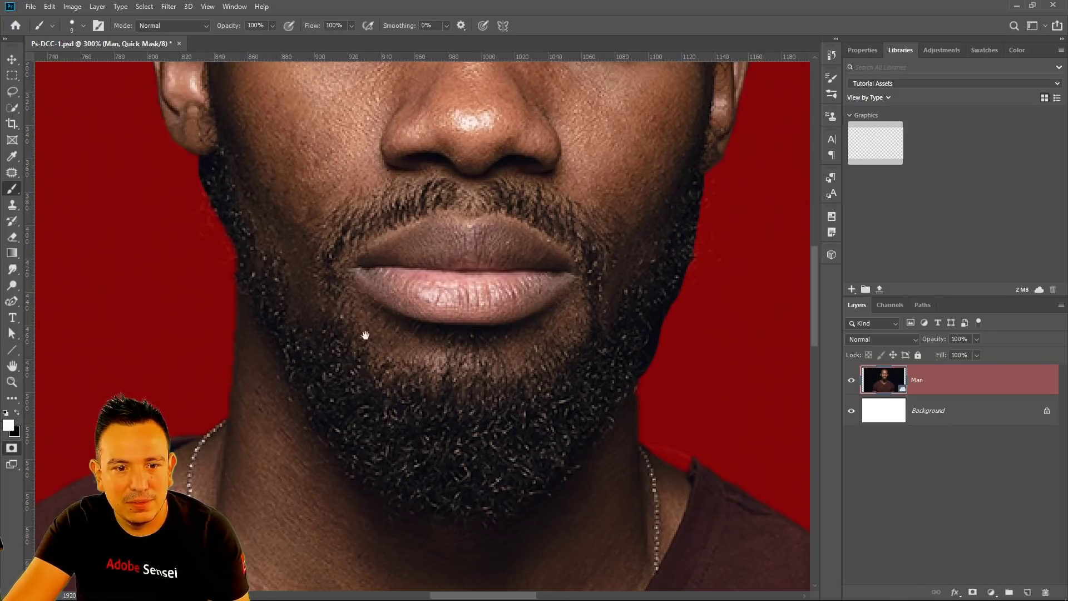
Touch up the Quick Mask along the shirt edges beside the neck and shoulders
{"action": "scroll", "coordinate": [389, 276], "scroll_direction": "down", "scroll_amount": 10}
{"action": "scroll", "coordinate": [389, 277], "scroll_direction": "right", "scroll_amount": 5}
{"action": "left_click_drag", "start_coordinate": [559, 167], "coordinate": [523, 151]}
{"action": "left_click_drag", "start_coordinate": [196, 207], "coordinate": [285, 210]}
Fit the whole image in view and compare the selection outline with the Quick Mask overlay
{"action": "double_click", "coordinate": [11, 368]}
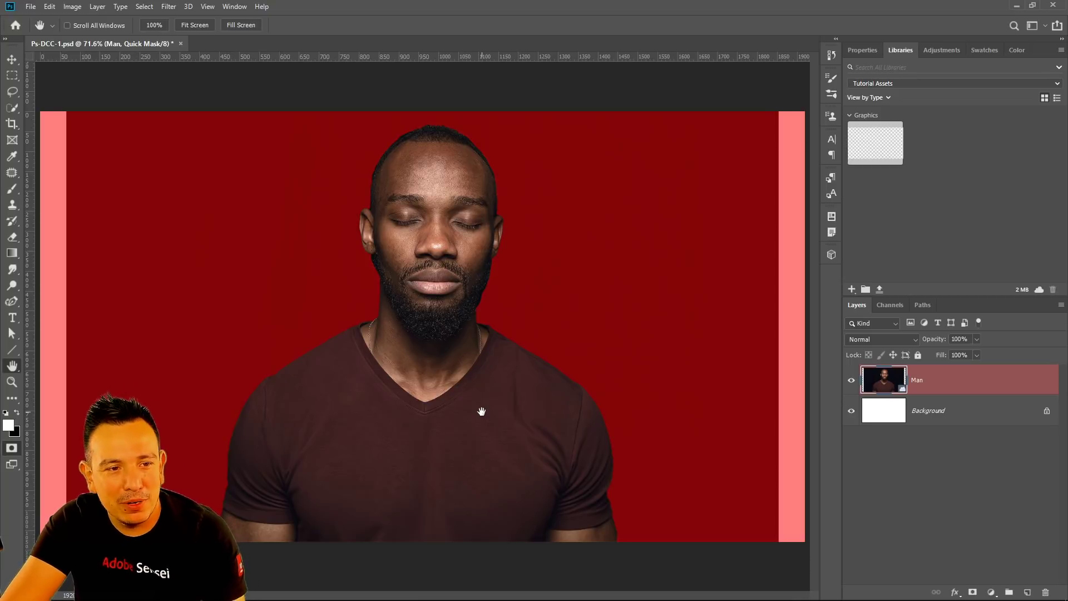
{"action": "key", "text": "q"}
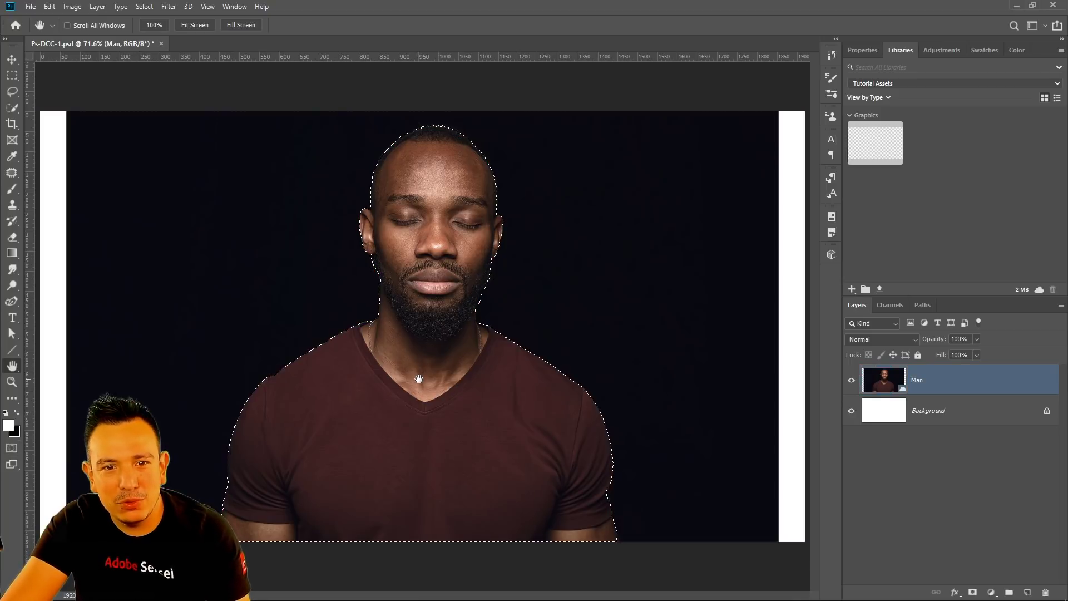
{"action": "key", "text": "q"}
{"action": "key", "text": "q"}
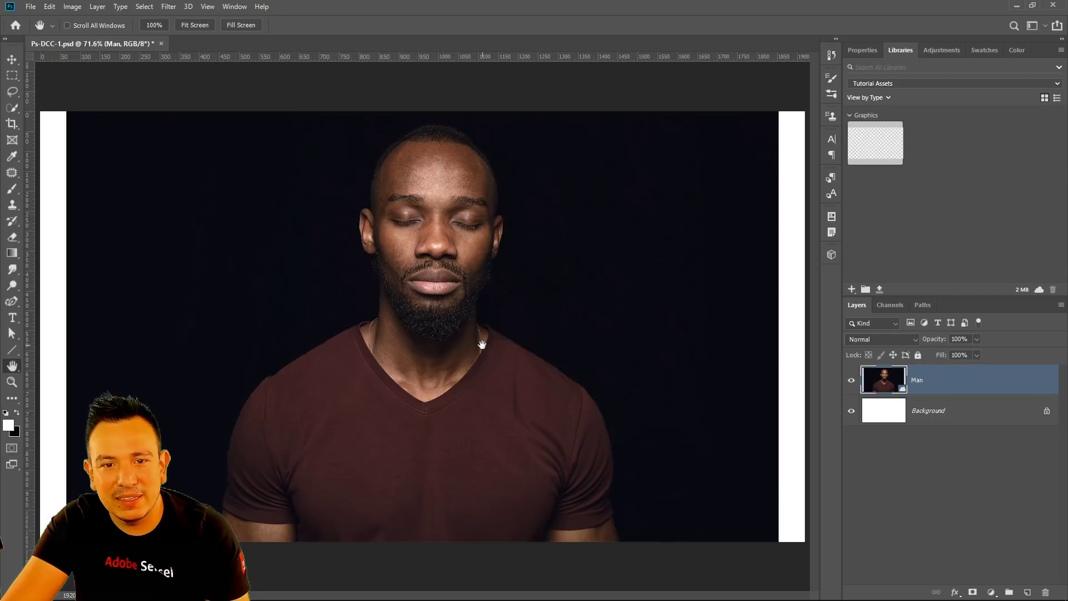
{"action": "key", "text": "q"}
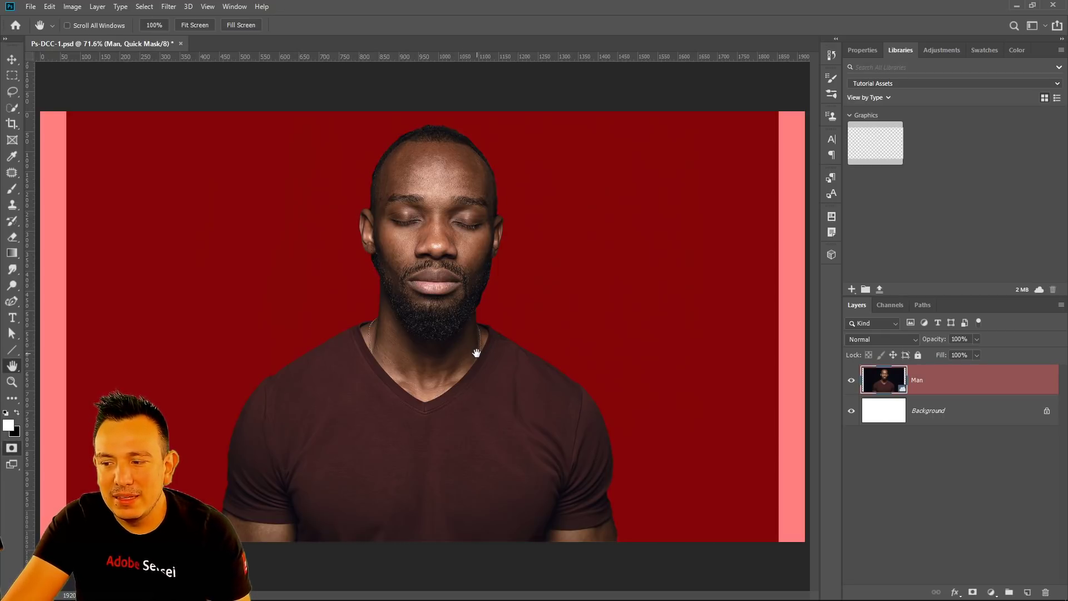
Leave Quick Mask mode and turn the refined selection into a layer mask on the Man layer
{"action": "key", "text": "x"}
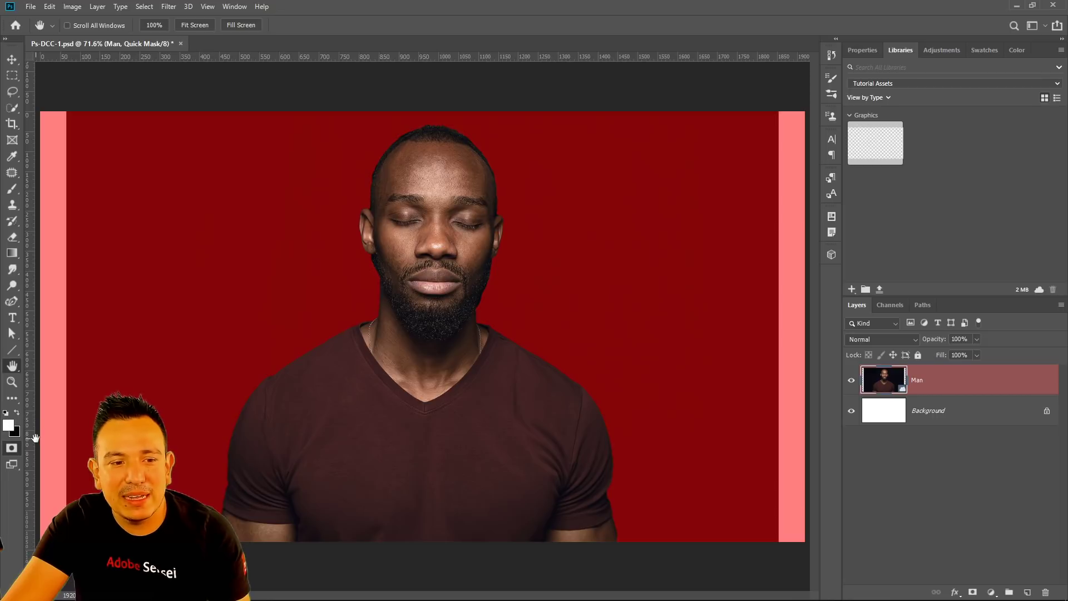
{"action": "left_click", "coordinate": [13, 190]}
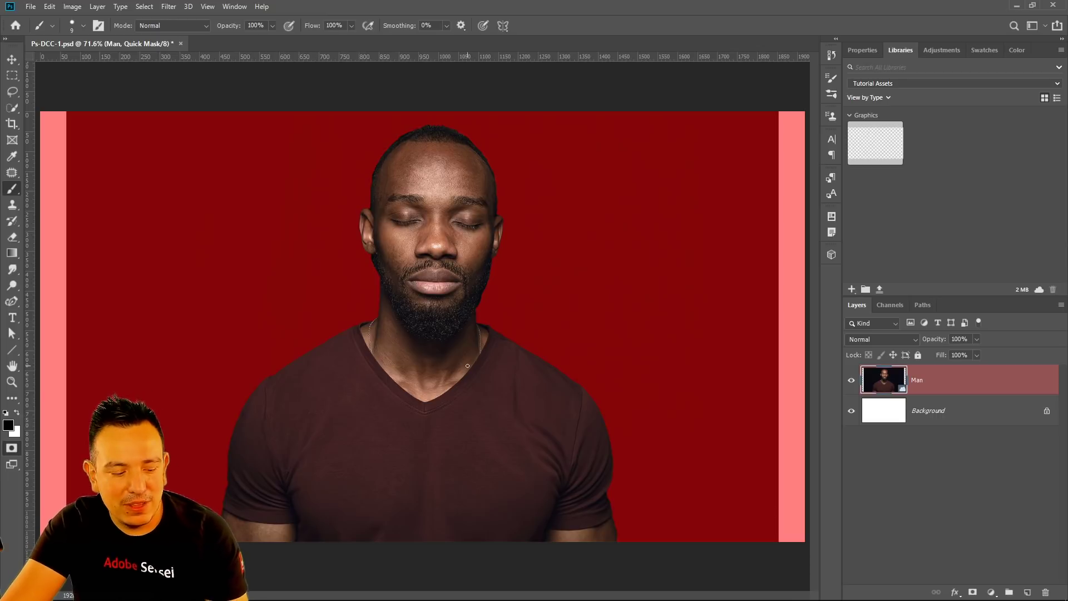
{"action": "key", "text": "q"}
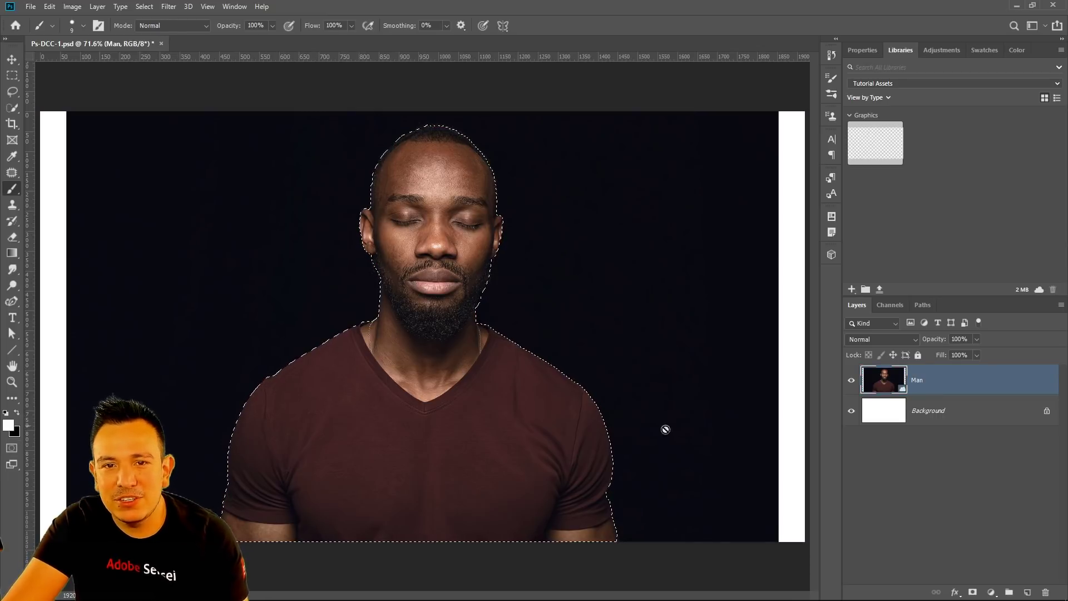
{"action": "left_click", "coordinate": [973, 592]}
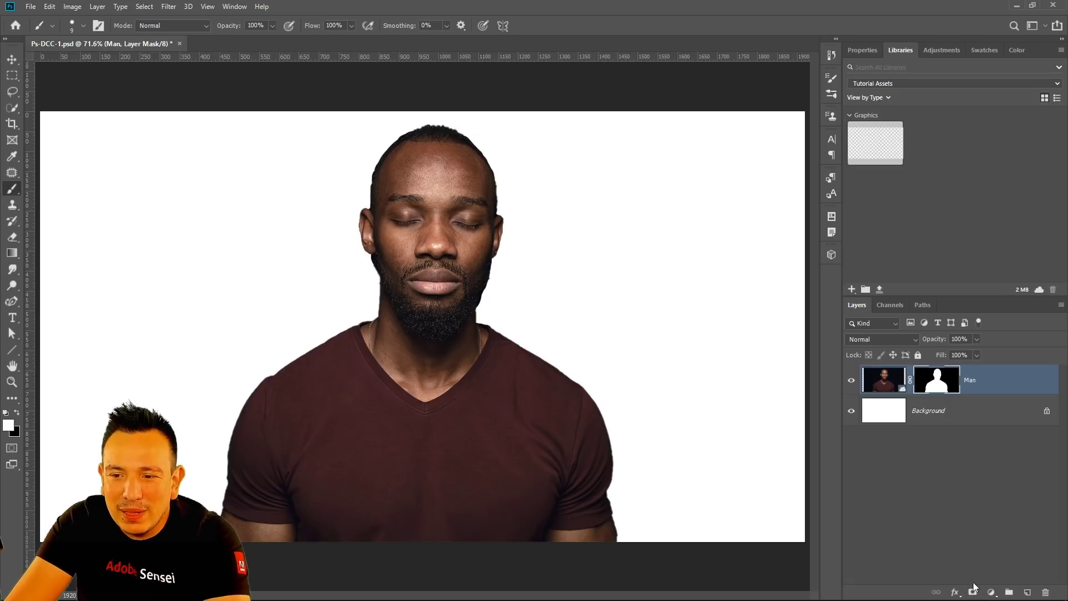
Refine the Man layer mask in Select and Mask with Smooth 10, Feather 0.4 px and Shift Edge -9%
{"action": "double_click", "coordinate": [938, 379]}
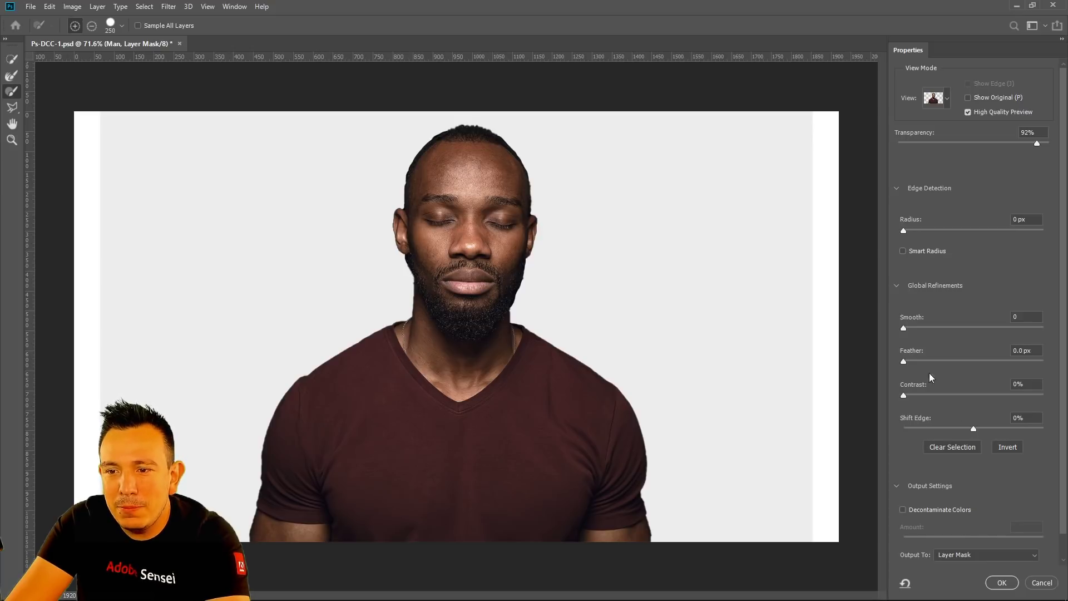
{"action": "left_click_drag", "start_coordinate": [917, 330], "coordinate": [917, 330]}
{"action": "left_click_drag", "start_coordinate": [975, 429], "coordinate": [972, 430]}
{"action": "left_click_drag", "start_coordinate": [904, 362], "coordinate": [905, 363]}
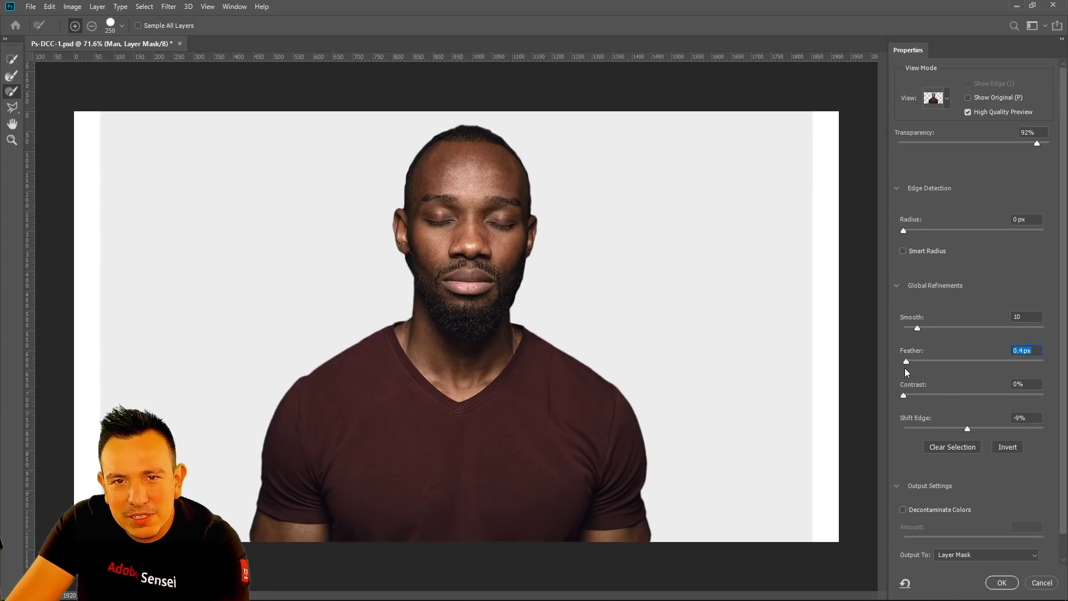
{"action": "left_click", "coordinate": [1009, 584]}
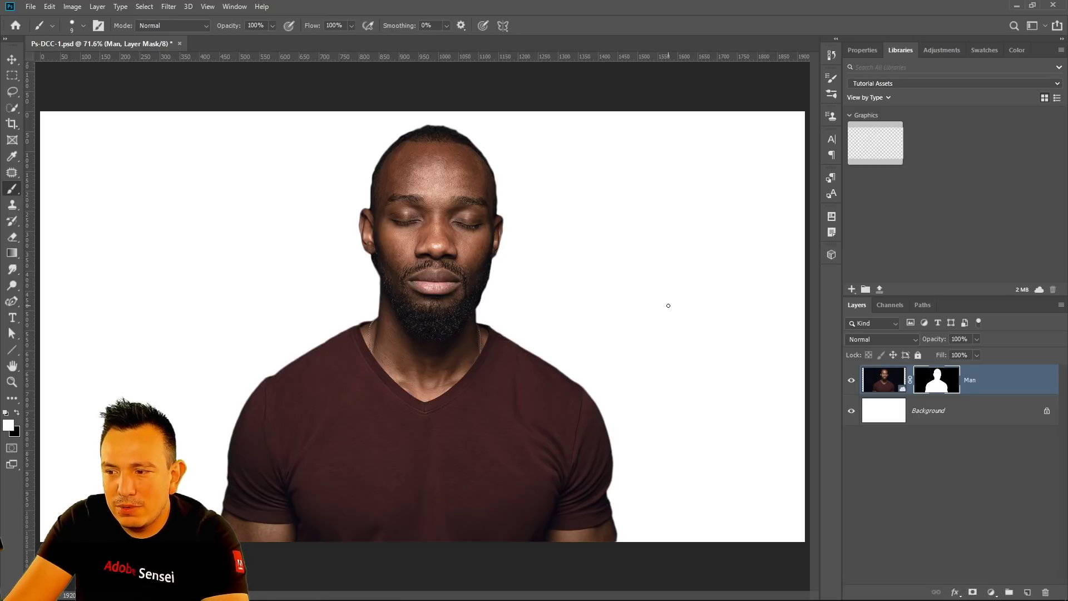
Try out a softer brush tip at sizes from 80 px up to 175 px
{"action": "right_click", "coordinate": [574, 261], "text": "alt"}
{"action": "mouse_move", "coordinate": [588, 269]}
{"action": "left_mouse_down"}
{"action": "mouse_move", "coordinate": [679, 267]}
{"action": "mouse_move", "coordinate": [565, 291]}
{"action": "mouse_move", "coordinate": [581, 285]}
{"action": "left_mouse_up"}
{"action": "key", "text": "bracketleft"}
{"action": "key", "text": "bracketright"}
{"action": "key", "text": "bracketright"}
{"action": "key", "text": "bracketright"}
{"action": "key", "text": "bracketright"}
{"action": "key", "text": "bracketright"}
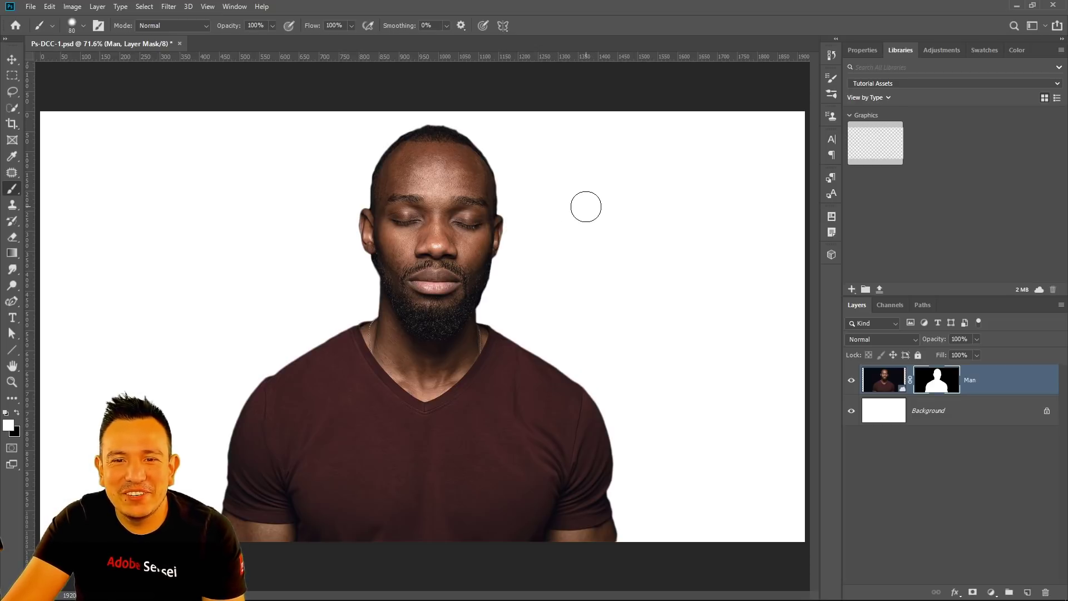
{"action": "key", "text": "bracketright"}
{"action": "key", "text": "bracketright"}
{"action": "key", "text": "bracketright"}
{"action": "key", "text": "bracketright"}
{"action": "key", "text": "bracketright"}
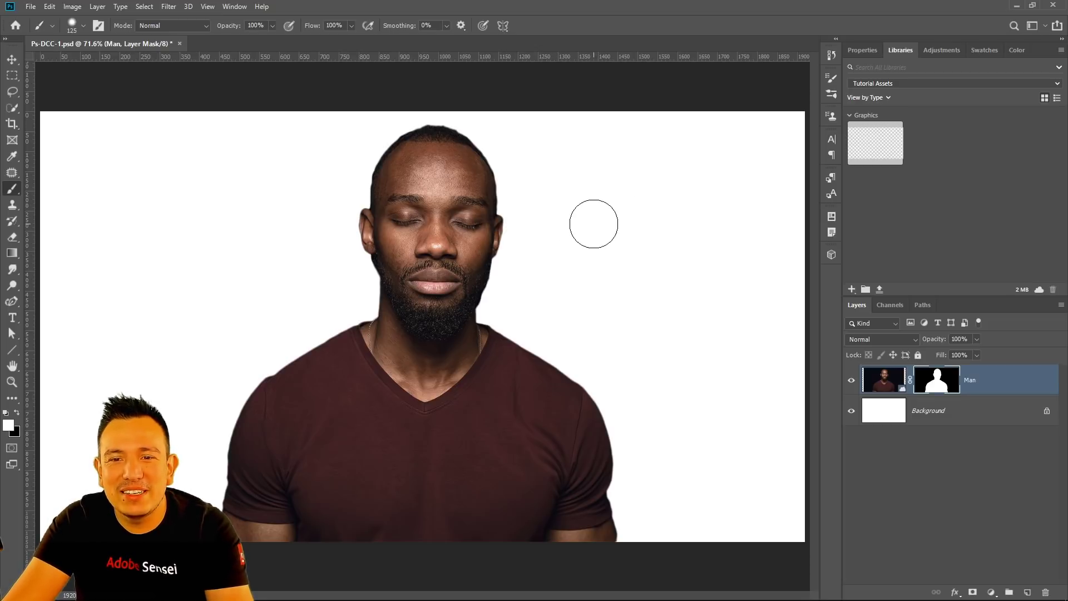
{"action": "key", "text": "bracketleft"}
{"action": "key", "text": "bracketleft"}
{"action": "key", "text": "bracketright"}
{"action": "key", "text": "bracketright"}
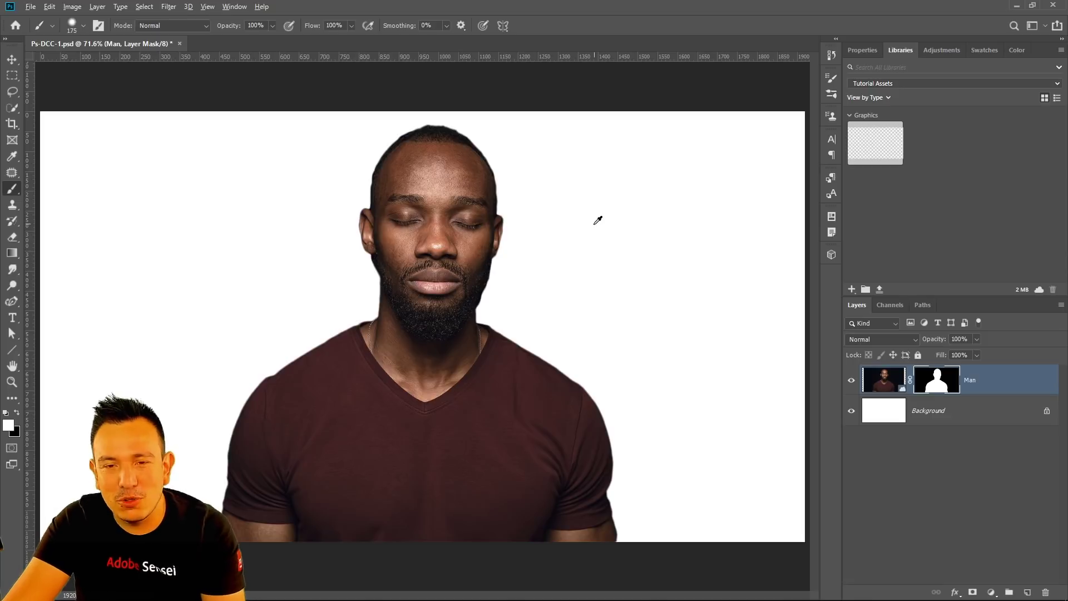
Harden the brush tip and set its size to 100 px
{"action": "right_click", "coordinate": [592, 224], "text": "alt"}
{"action": "mouse_move", "coordinate": [591, 225]}
{"action": "left_mouse_down"}
{"action": "mouse_move", "coordinate": [649, 231]}
{"action": "mouse_move", "coordinate": [591, 234]}
{"action": "mouse_move", "coordinate": [627, 241]}
{"action": "mouse_move", "coordinate": [620, 382]}
{"action": "mouse_move", "coordinate": [602, 216]}
{"action": "mouse_move", "coordinate": [580, 211]}
{"action": "mouse_move", "coordinate": [593, 266]}
{"action": "mouse_move", "coordinate": [593, 182]}
{"action": "mouse_move", "coordinate": [620, 417]}
{"action": "mouse_move", "coordinate": [636, 412]}
{"action": "left_mouse_up"}
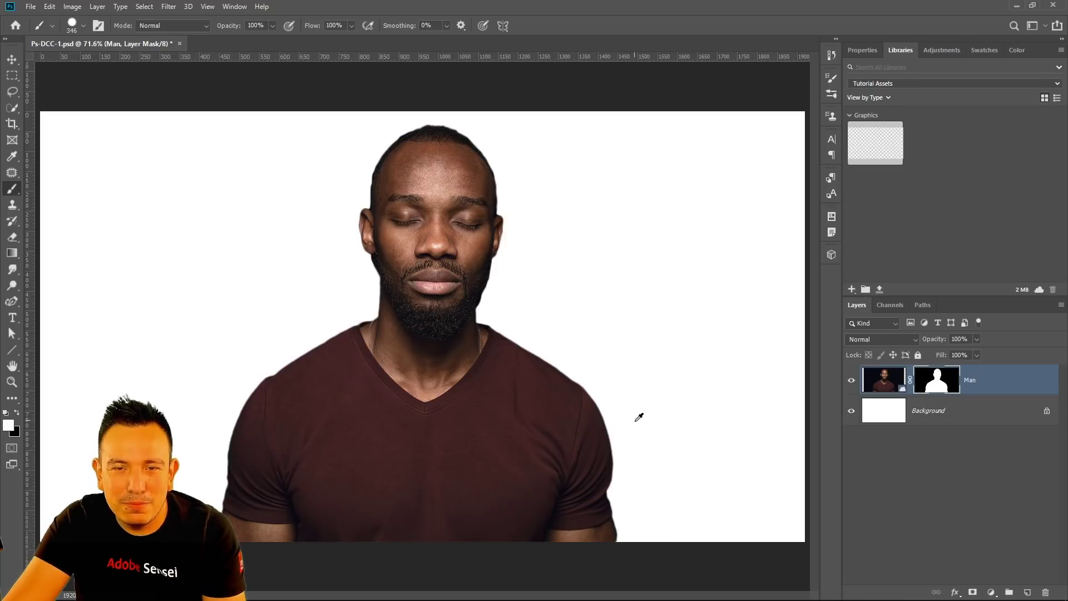
{"action": "key", "text": "bracketright"}
{"action": "key", "text": "bracketright"}
{"action": "key", "text": "bracketleft"}
{"action": "key", "text": "bracketleft"}
{"action": "key", "text": "bracketleft"}
{"action": "key", "text": "bracketleft"}
{"action": "key", "text": "bracketleft"}
{"action": "key", "text": "bracketleft"}
{"action": "key", "text": "bracketleft"}
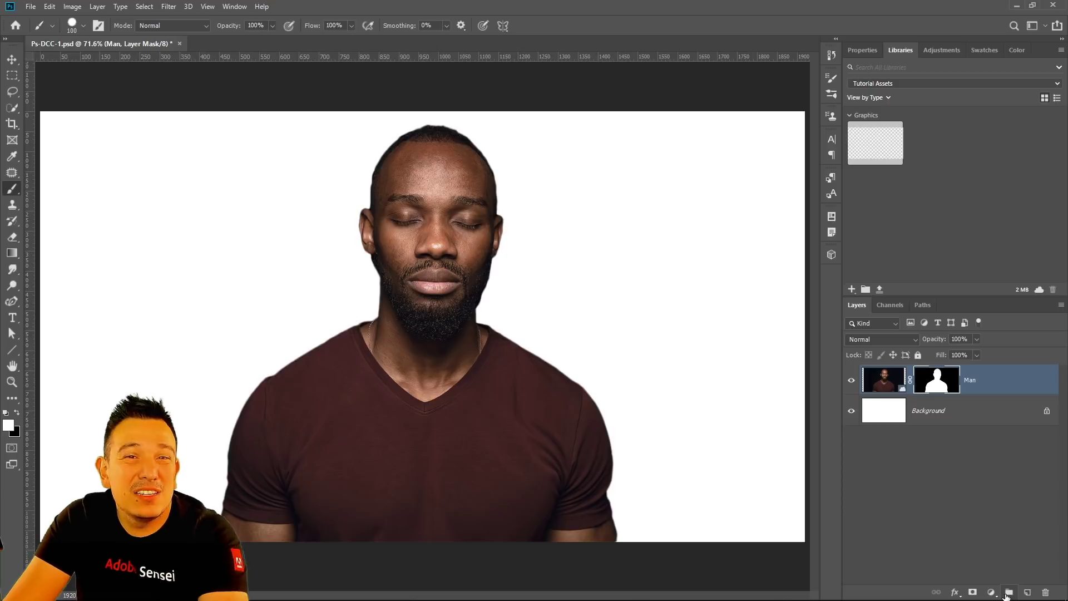
Duplicate the Man layer, delete the copy's layer mask, and hide the original Man layer
{"action": "left_click_drag", "start_coordinate": [884, 380], "coordinate": [1028, 592]}
{"action": "right_click", "coordinate": [931, 382]}
{"action": "left_click", "coordinate": [956, 405]}
{"action": "left_click", "coordinate": [852, 410]}
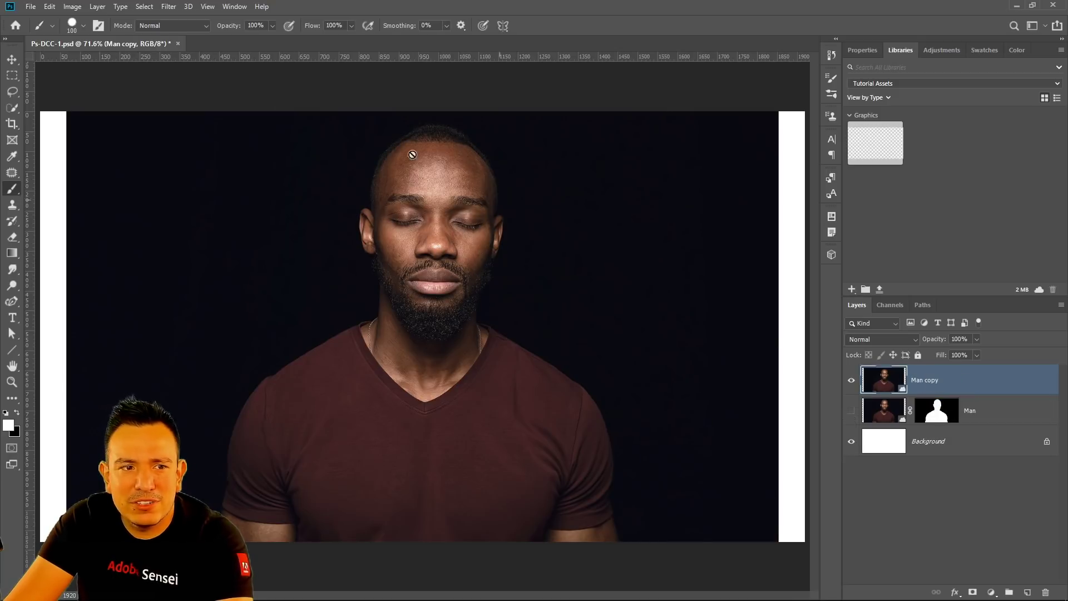
Open the Man copy layer in Select and Mask with the Quick Selection tool and run Select Subject on the man
{"action": "left_click", "coordinate": [12, 109]}
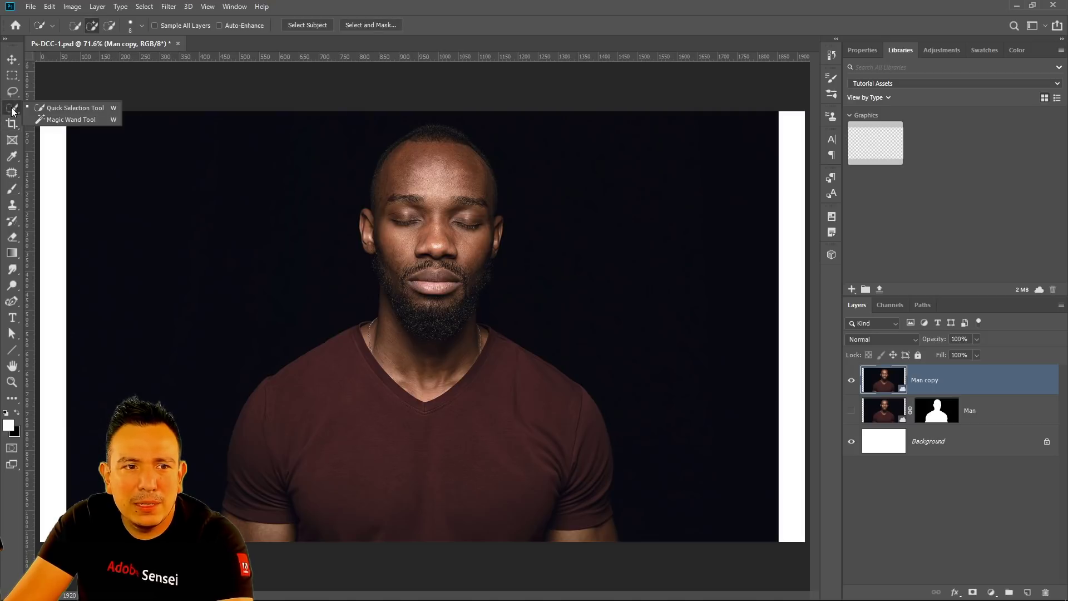
{"action": "left_click", "coordinate": [72, 108]}
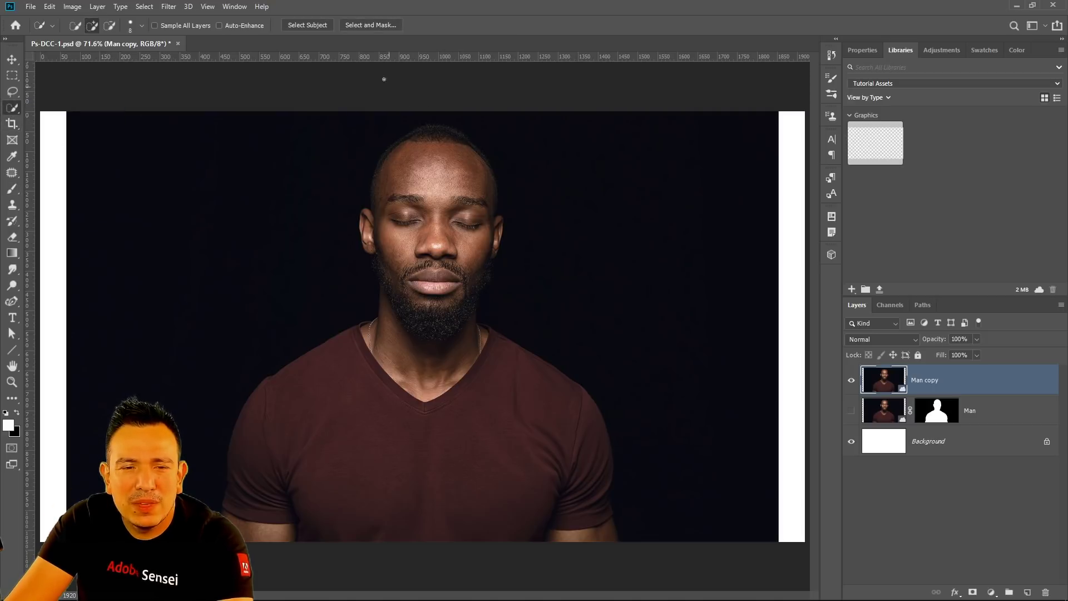
{"action": "left_click", "coordinate": [370, 25]}
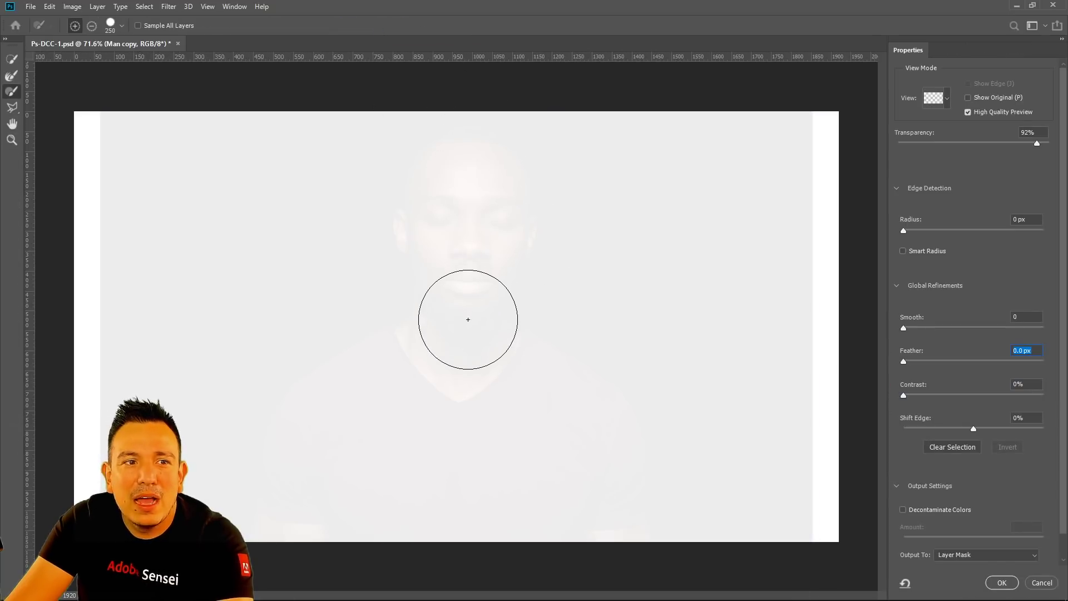
{"action": "left_click", "coordinate": [11, 59]}
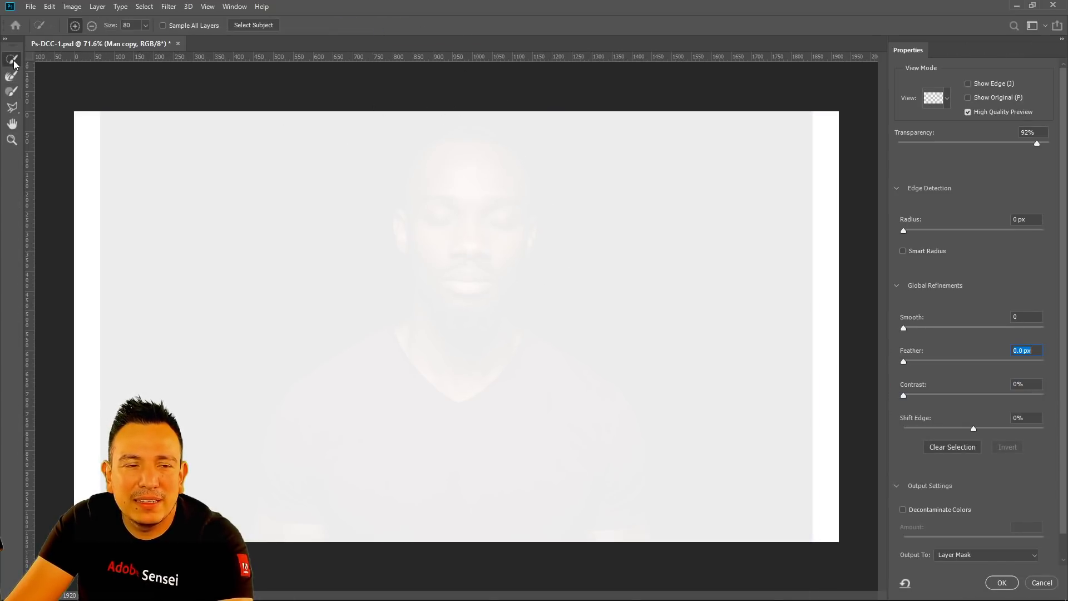
{"action": "left_click", "coordinate": [266, 27]}
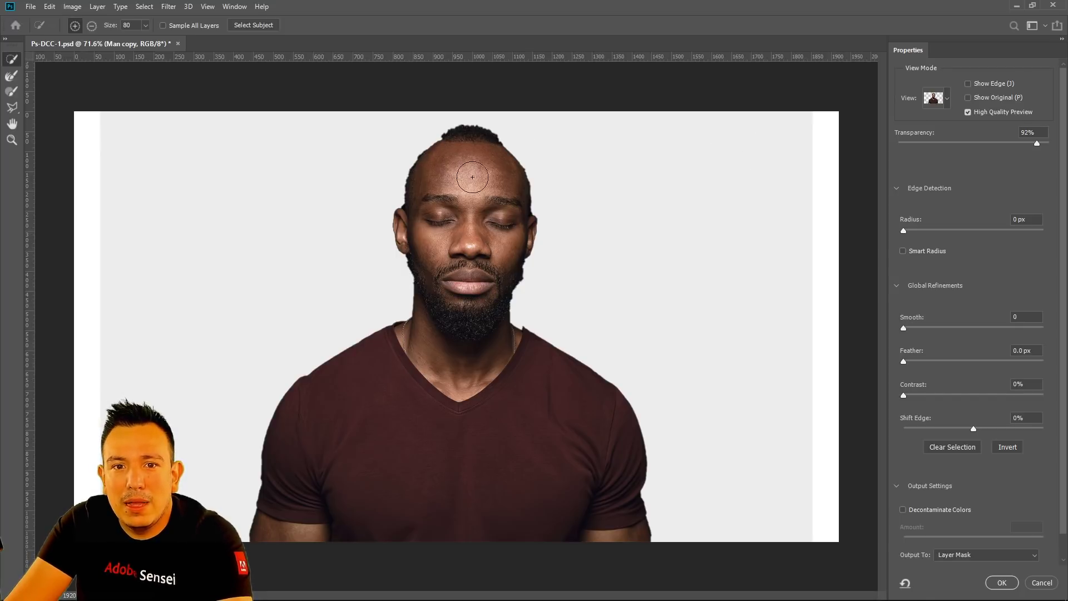
Preview the subject selection in other view modes including Onion Skin, and cancel Select and Mask
{"action": "left_click", "coordinate": [947, 99]}
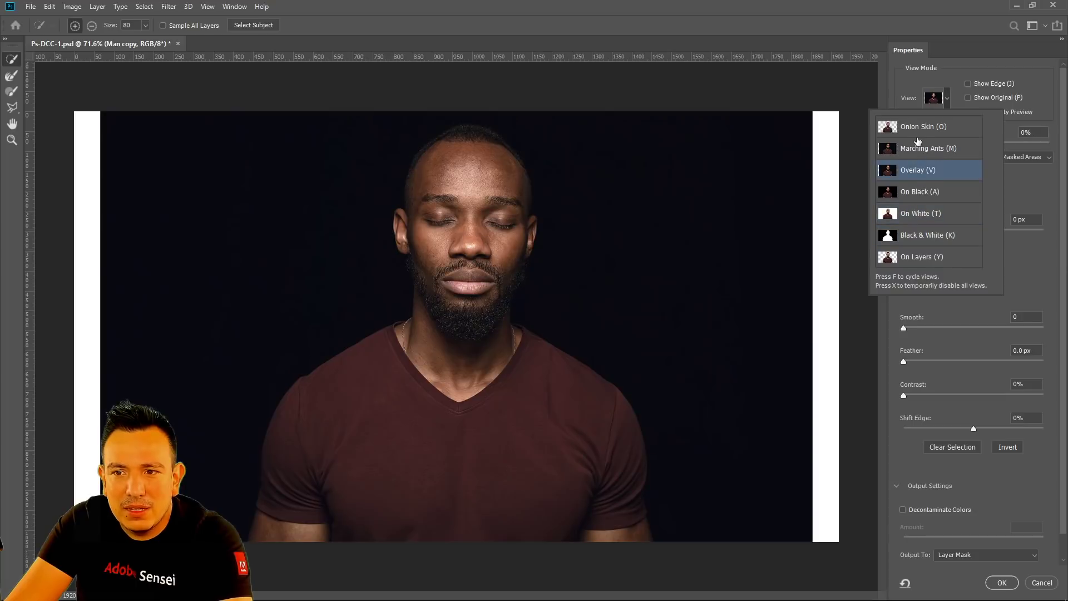
{"action": "left_click", "coordinate": [918, 142]}
{"action": "left_click", "coordinate": [916, 126]}
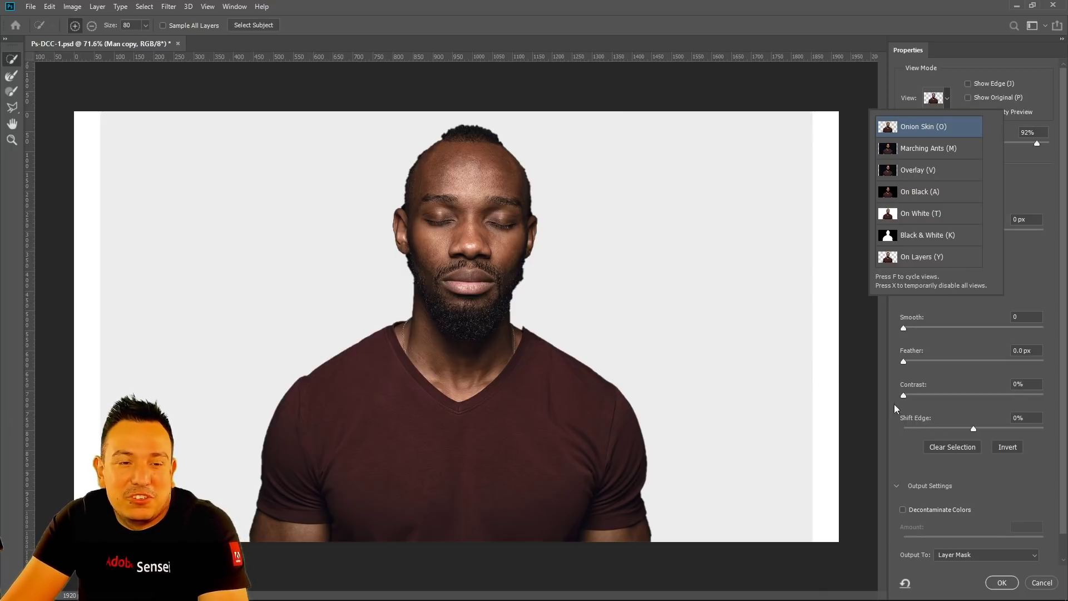
{"action": "left_click", "coordinate": [1039, 584]}
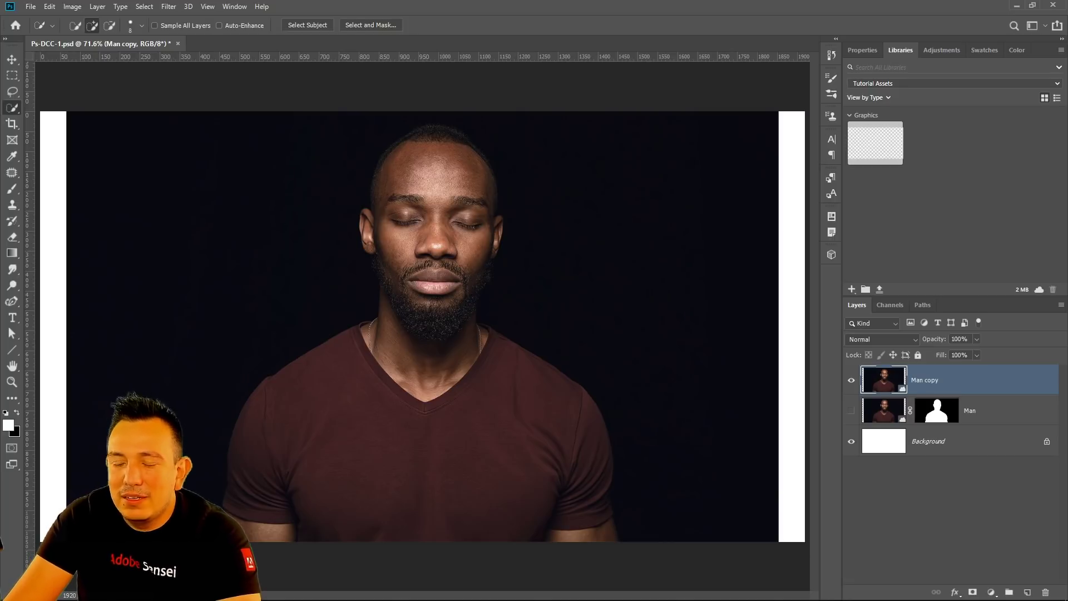
Delete the Man copy layer and show the original masked Man layer
{"action": "left_click_drag", "start_coordinate": [897, 385], "coordinate": [1046, 592]}
{"action": "left_click", "coordinate": [852, 382]}
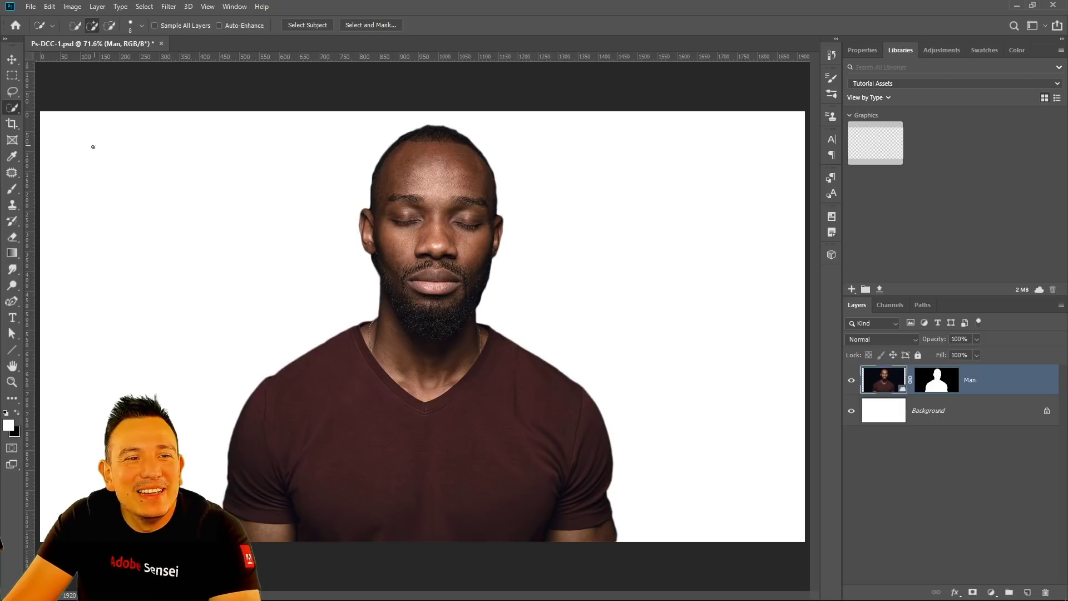
Draw a black rectangle in Shape mode, about 1934 × 1031 px, across the canvas from just below its upper edge
{"action": "left_click", "coordinate": [12, 350]}
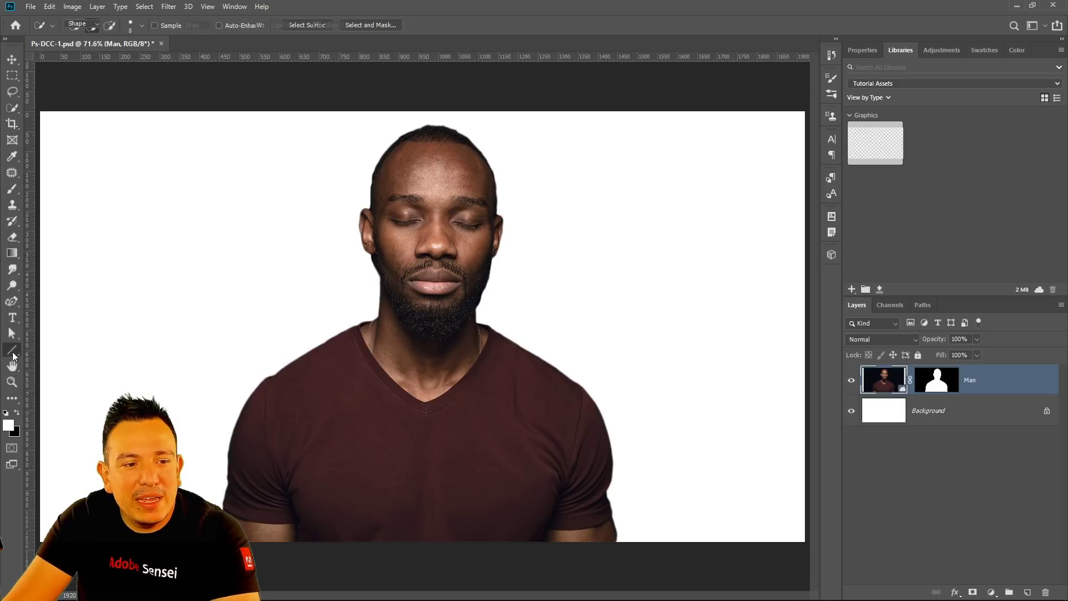
{"action": "right_click", "coordinate": [12, 351]}
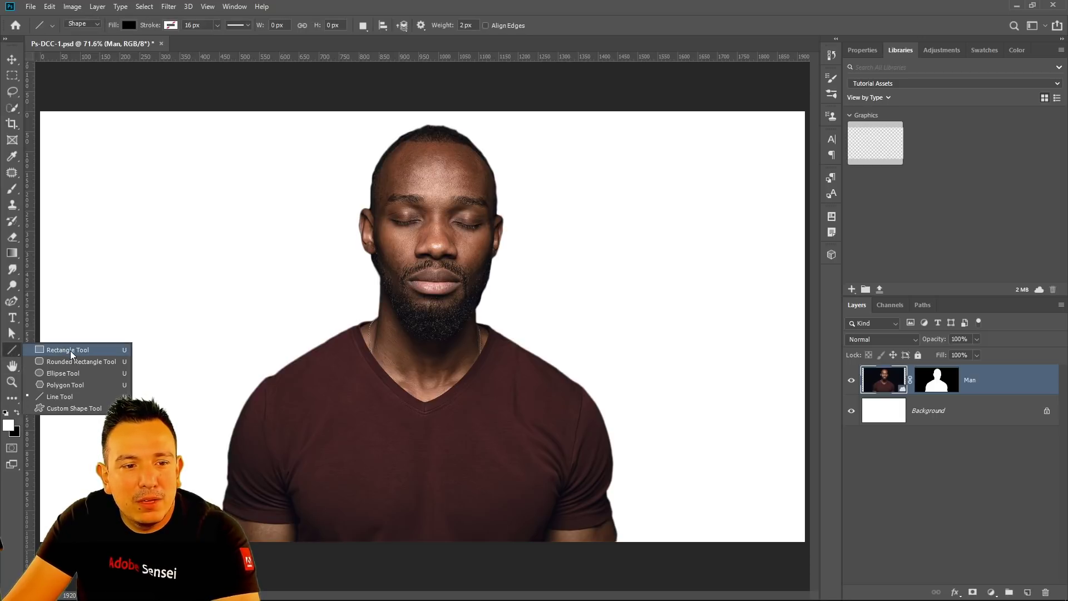
{"action": "left_click", "coordinate": [70, 350]}
{"action": "left_click", "coordinate": [98, 26]}
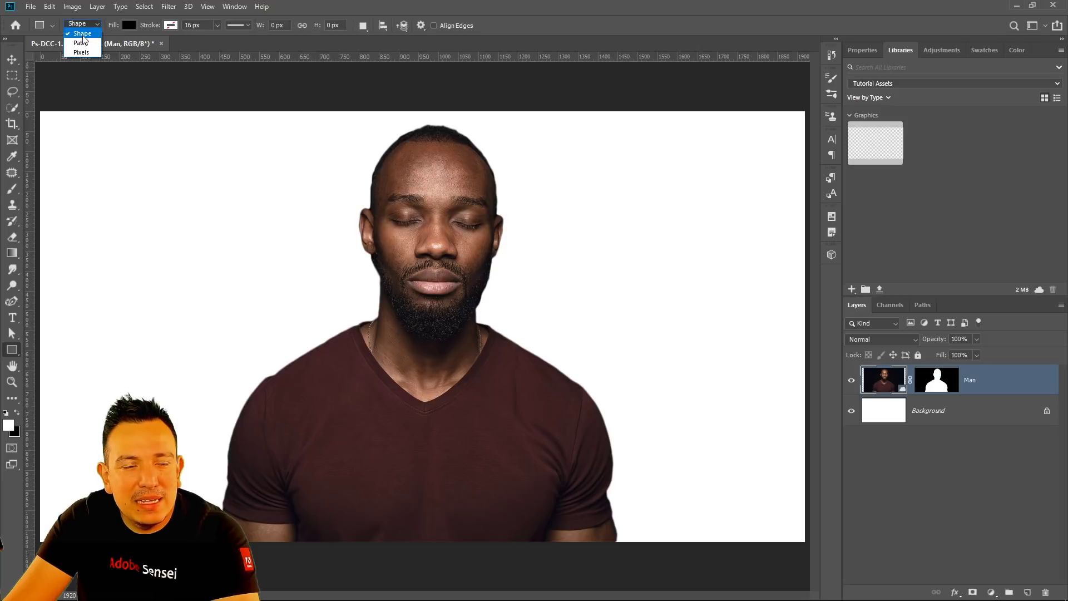
{"action": "left_click", "coordinate": [82, 34]}
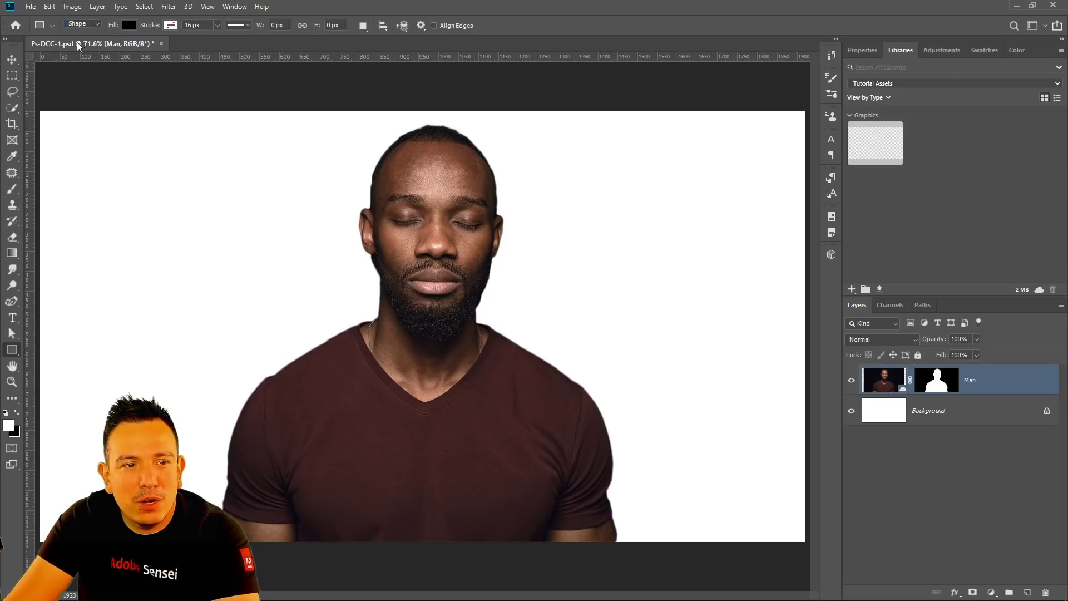
{"action": "mouse_move", "coordinate": [37, 135]}
{"action": "left_mouse_down"}
{"action": "mouse_move", "coordinate": [739, 410]}
{"action": "mouse_move", "coordinate": [810, 546]}
{"action": "mouse_move", "coordinate": [806, 538]}
{"action": "left_mouse_up"}
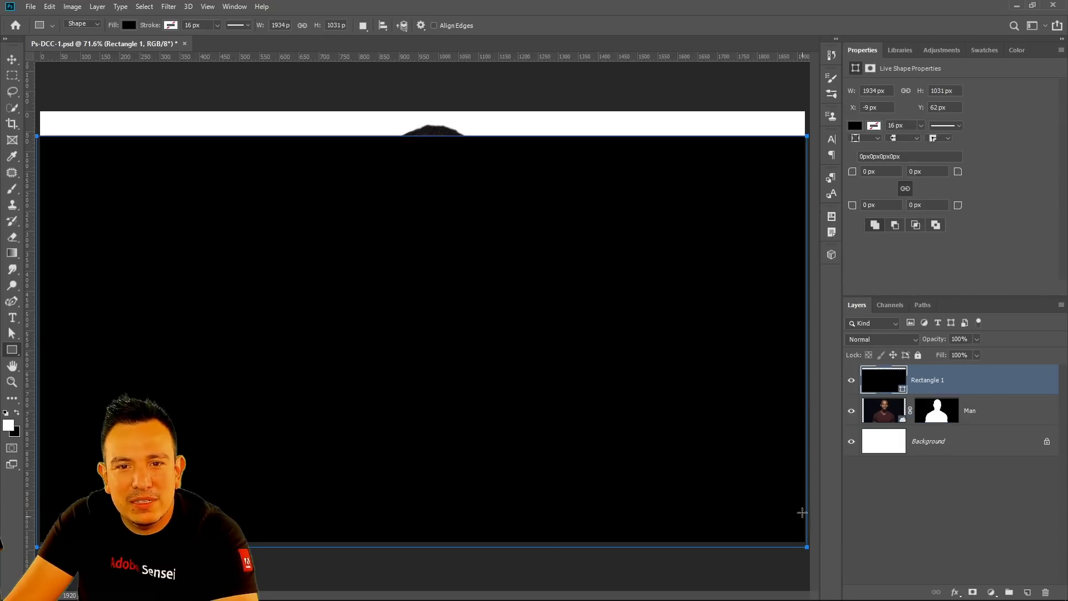
Fill the rectangle with red ff0000 and move its layer below the Man layer
{"action": "double_click", "coordinate": [885, 389]}
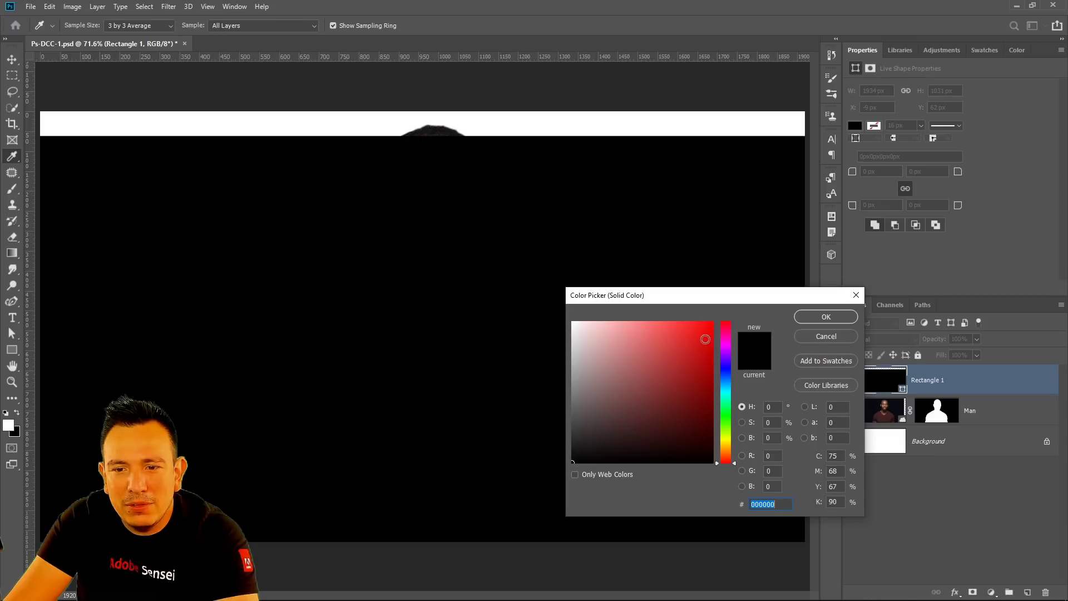
{"action": "type", "text": "ff0000"}
{"action": "key", "text": "Return"}
{"action": "left_click_drag", "start_coordinate": [898, 394], "coordinate": [888, 416]}
Change the rectangle's fill colour to orange ff8400
{"action": "double_click", "coordinate": [887, 413]}
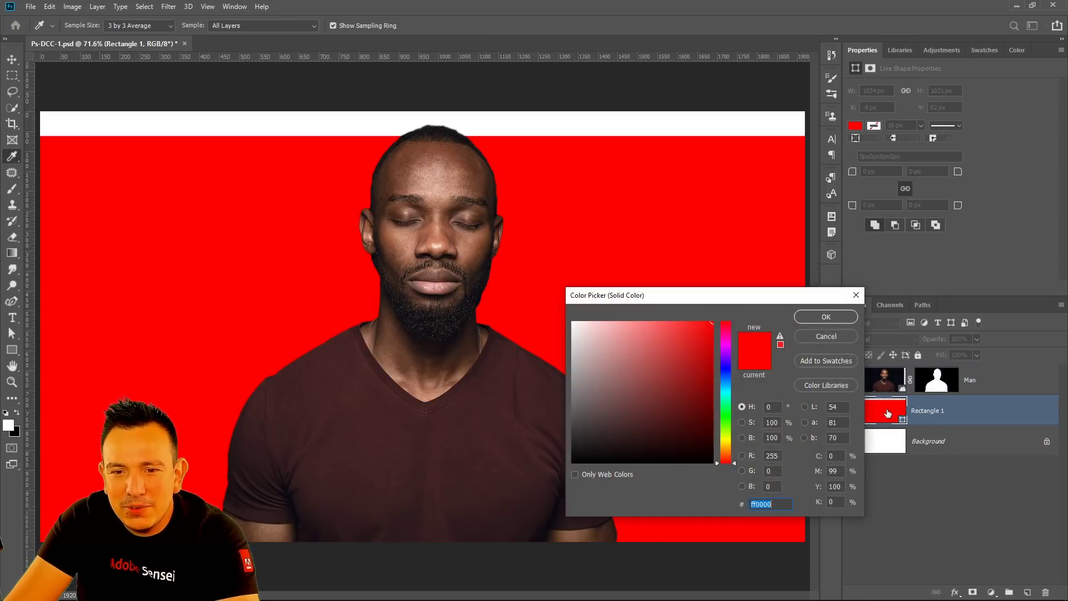
{"action": "left_click_drag", "start_coordinate": [729, 449], "coordinate": [729, 452]}
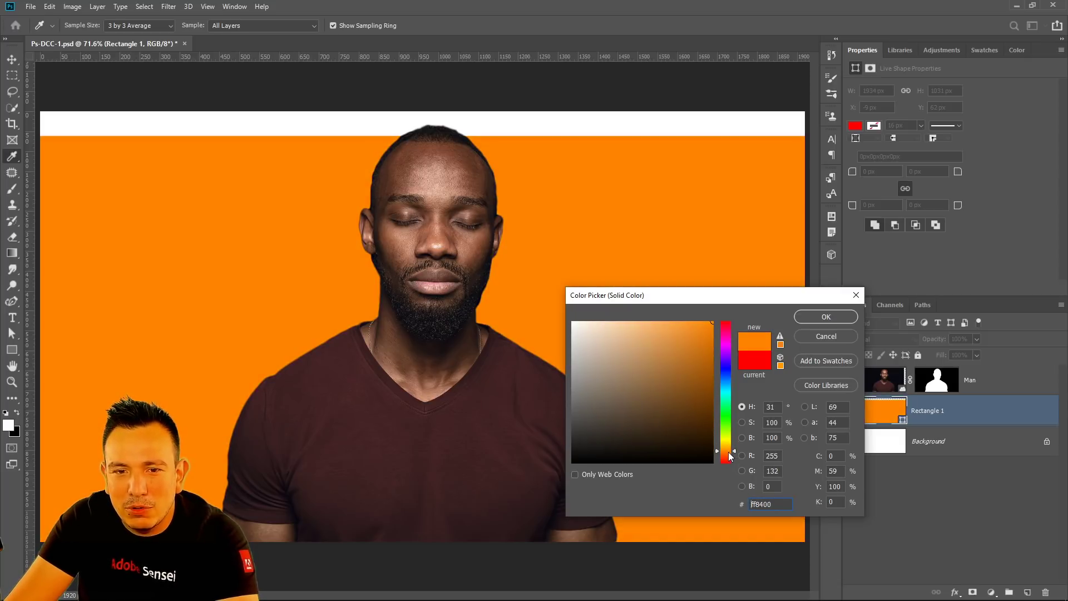
{"action": "left_click", "coordinate": [831, 314]}
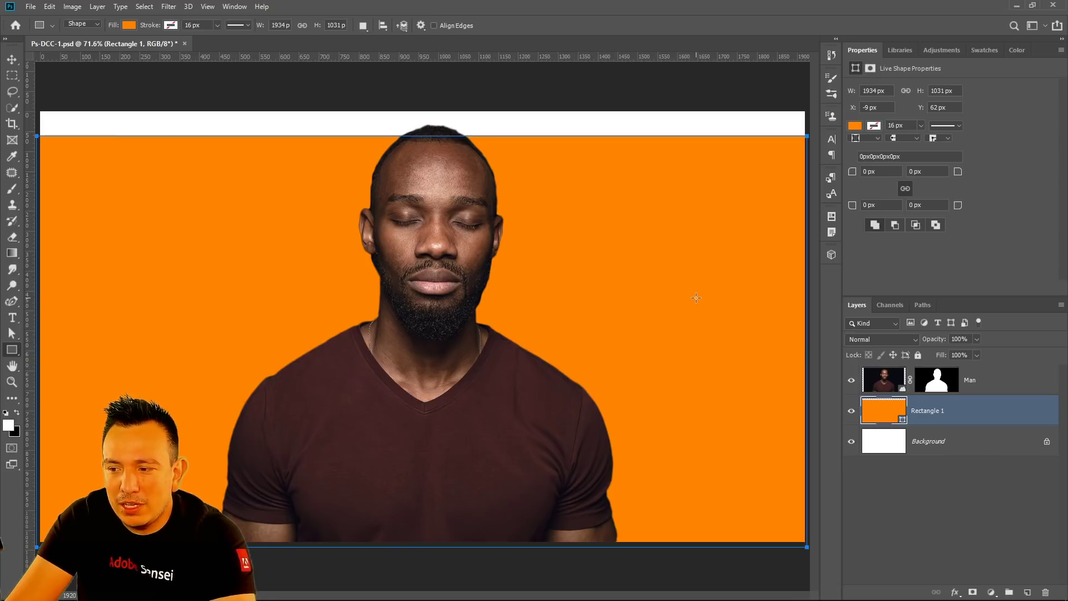
Create a new 300 × 300 px RGB document at 72 pixels/inch with a white background
{"action": "left_click", "coordinate": [31, 6]}
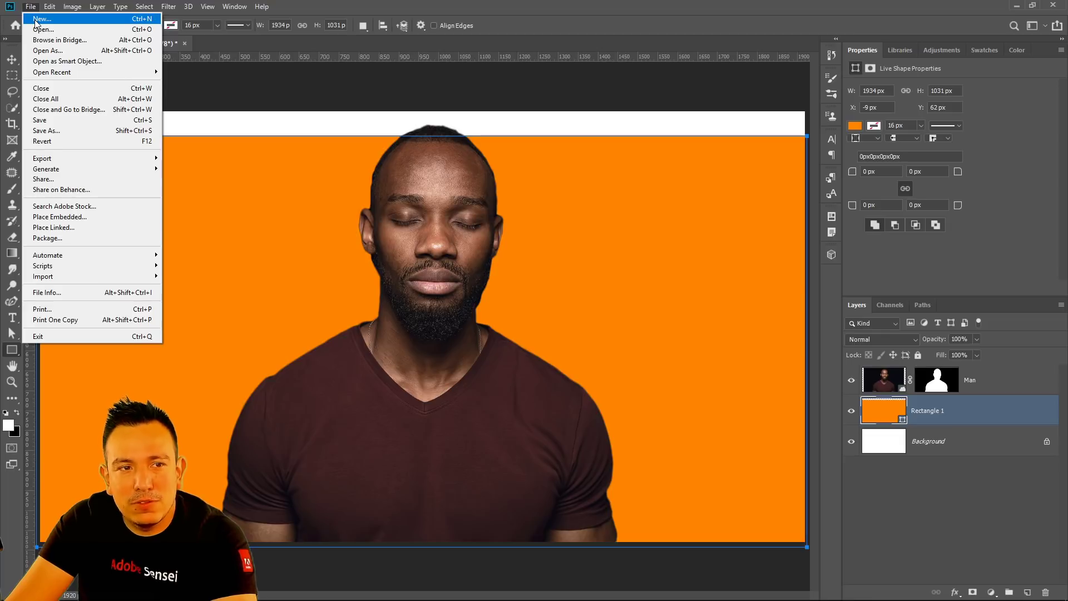
{"action": "left_click", "coordinate": [37, 19]}
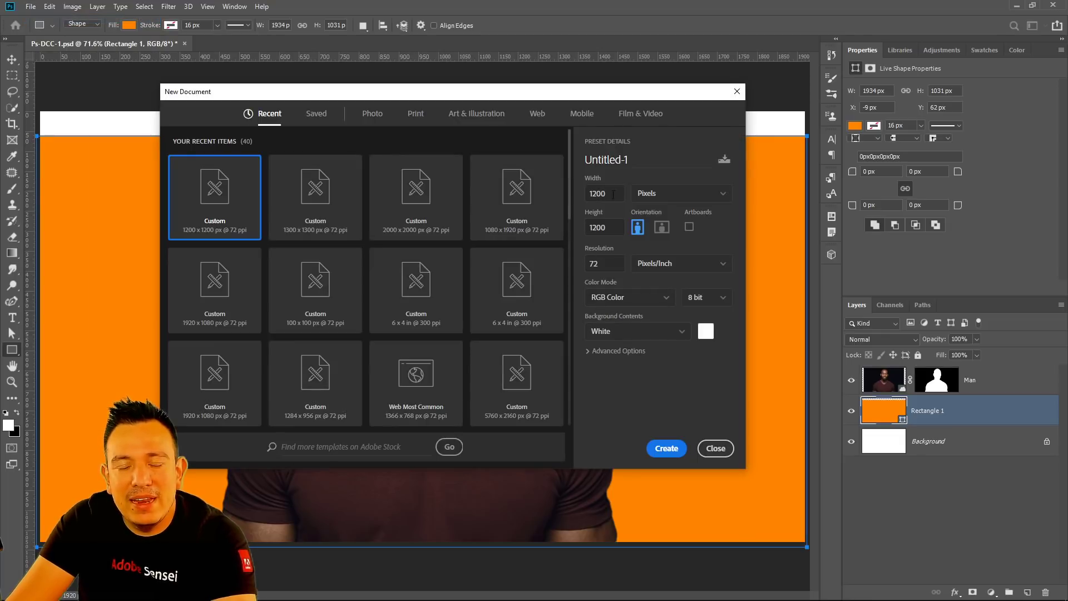
{"action": "double_click", "coordinate": [611, 194]}
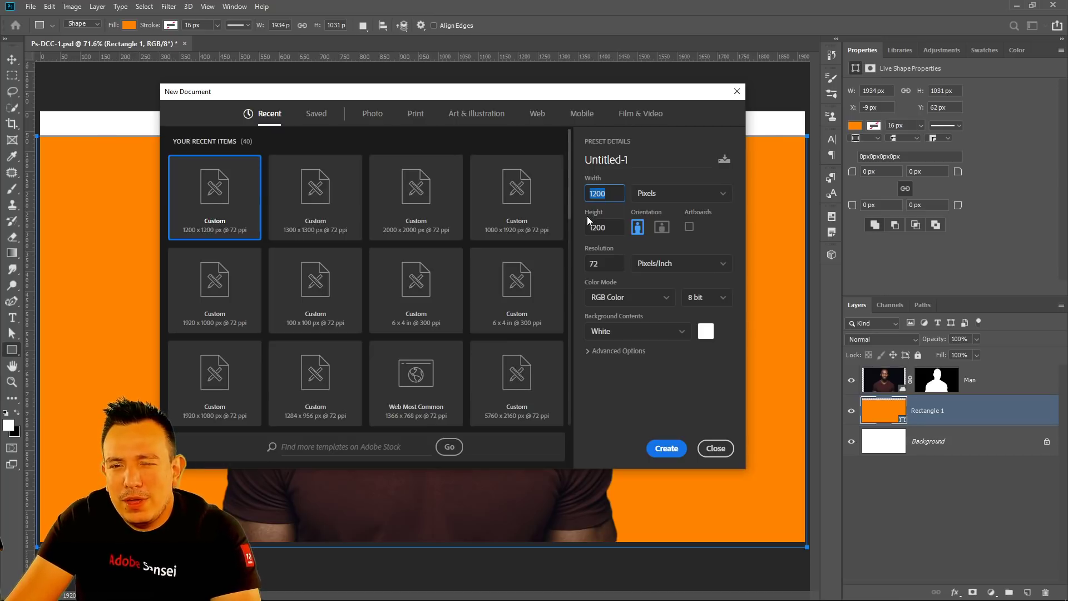
{"action": "type", "text": "300"}
{"action": "key", "text": "Tab"}
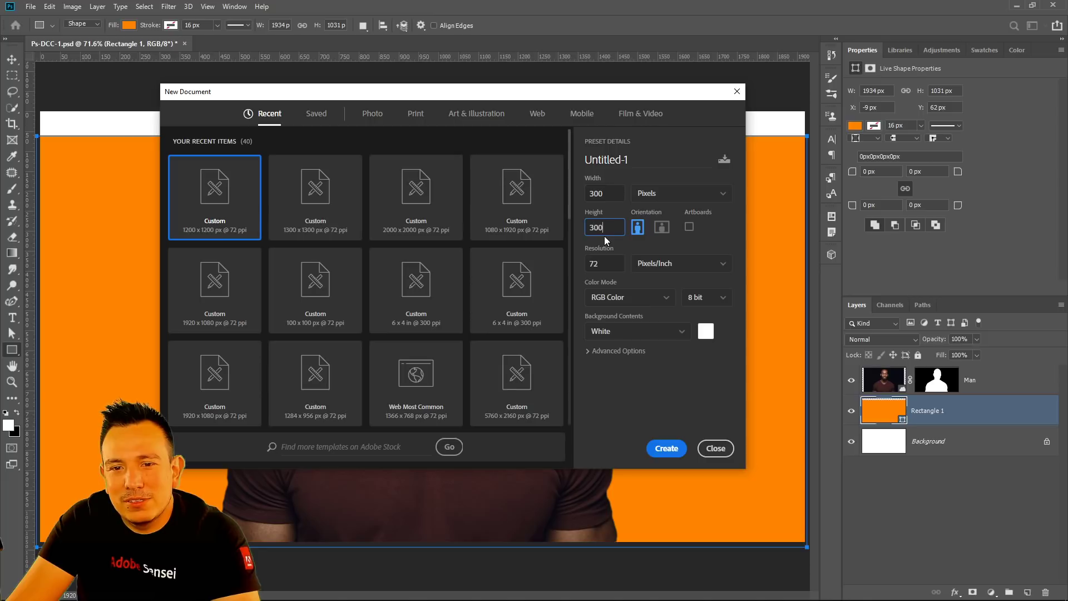
{"action": "left_click", "coordinate": [663, 450]}
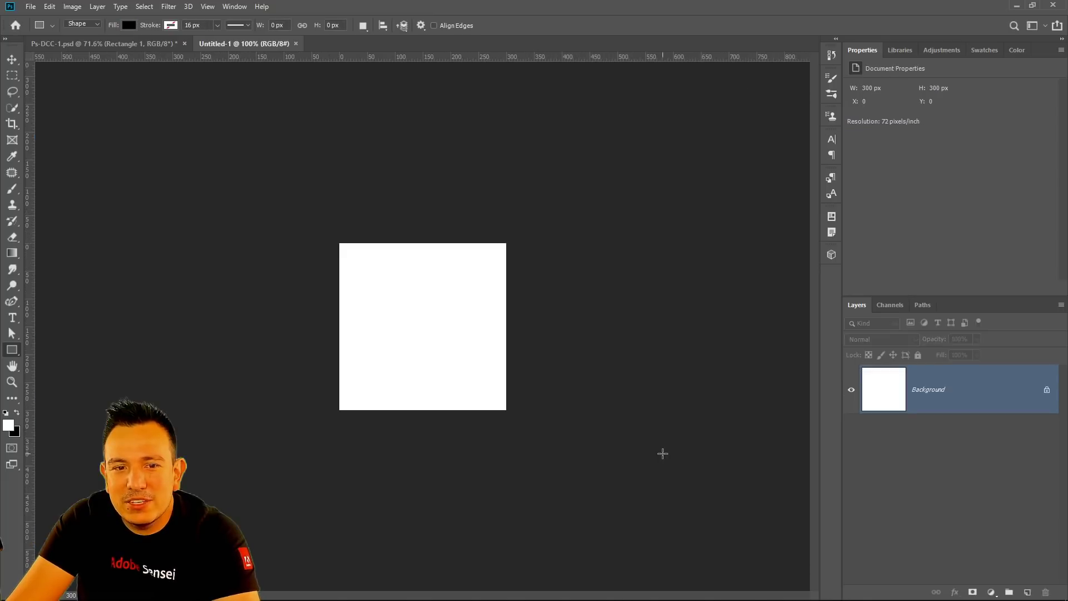
Choose the Custom Shape tool and load the All set of shapes into its shape picker
{"action": "left_click", "coordinate": [12, 381]}
{"action": "left_click", "coordinate": [378, 281]}
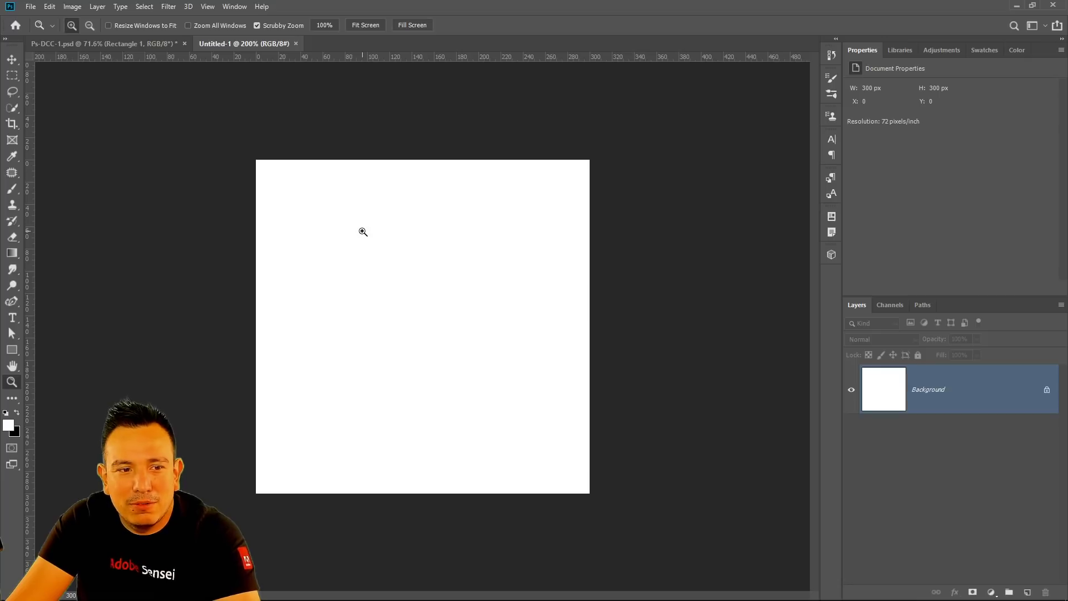
{"action": "left_click", "coordinate": [363, 231]}
{"action": "left_click", "coordinate": [12, 353]}
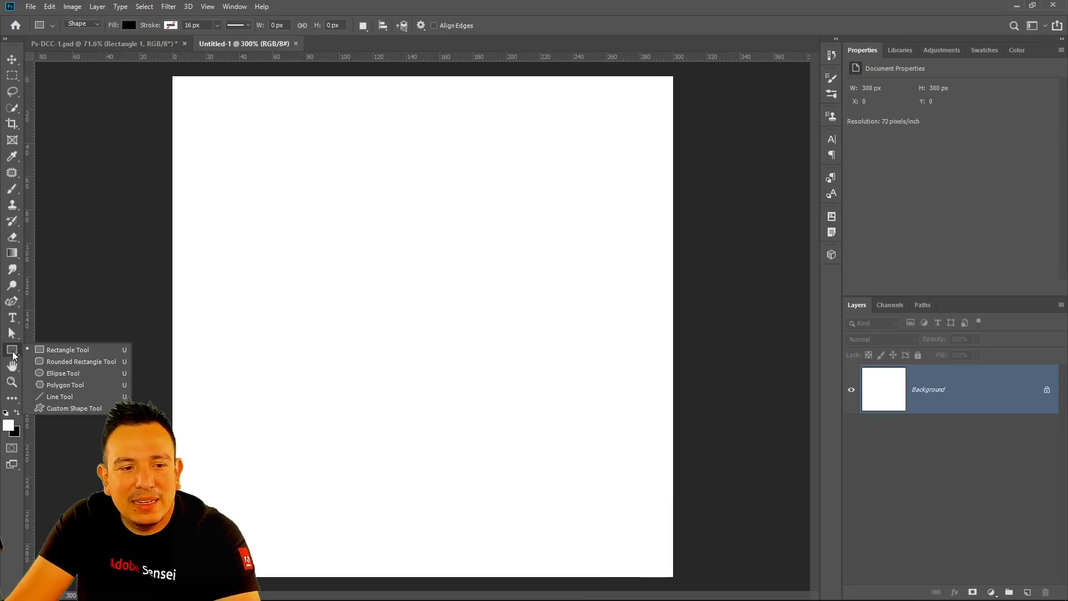
{"action": "left_click", "coordinate": [78, 409]}
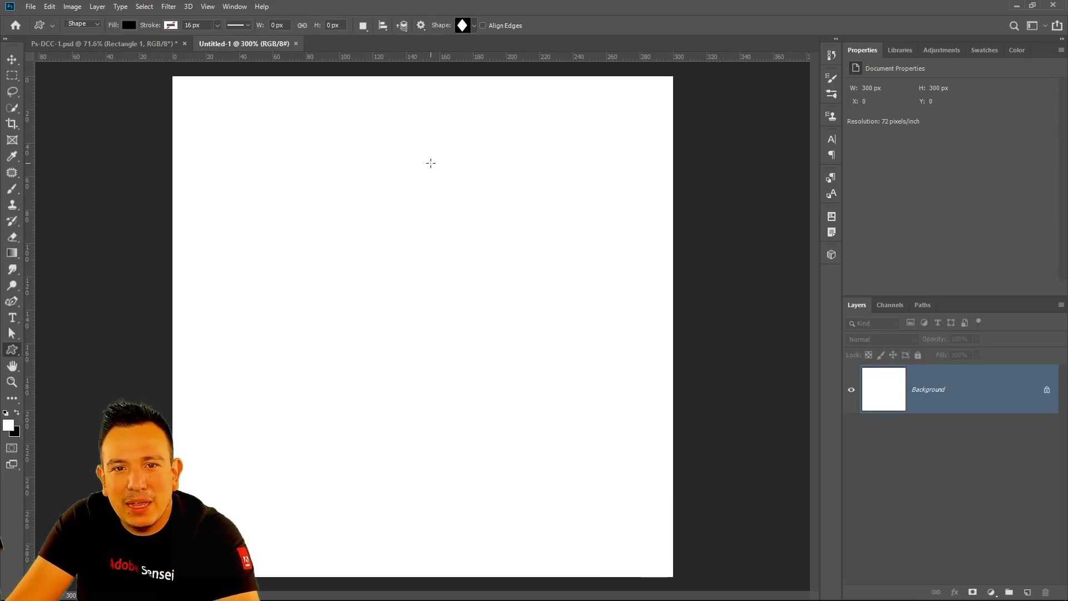
{"action": "left_click", "coordinate": [474, 26]}
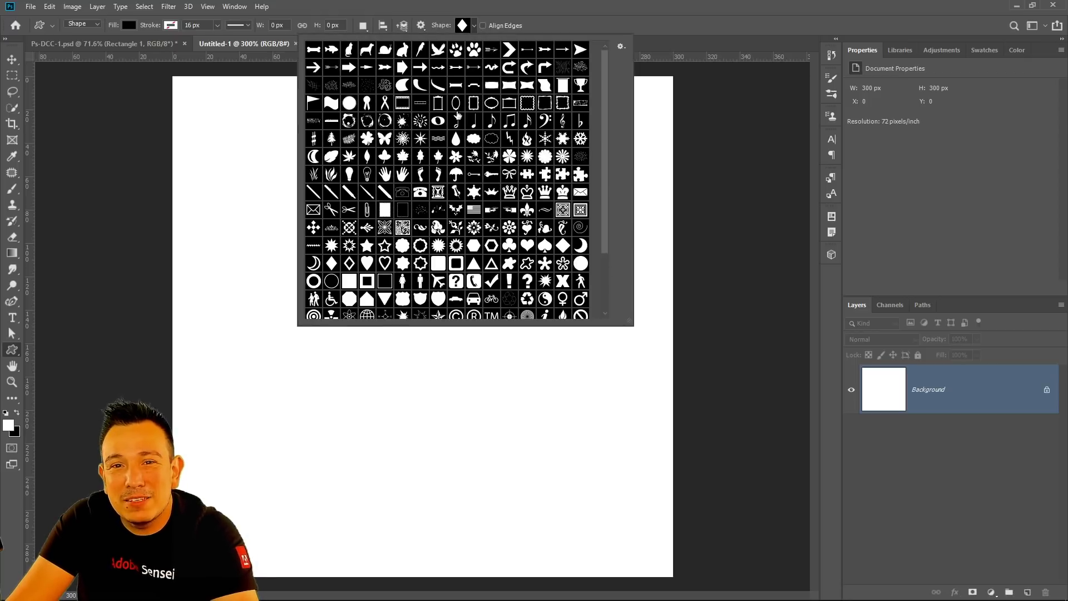
{"action": "left_click", "coordinate": [621, 46]}
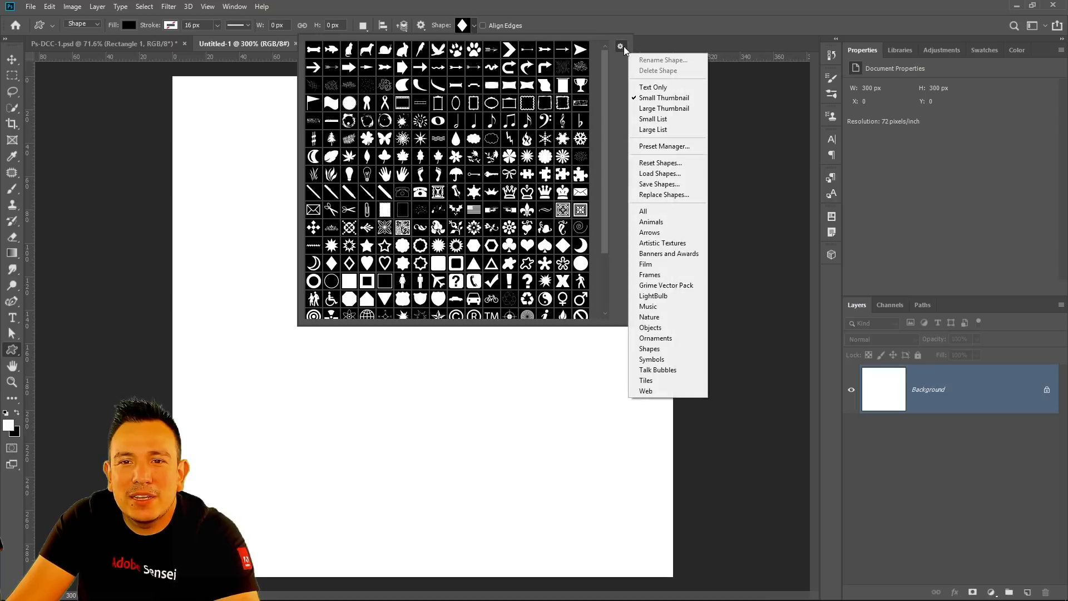
{"action": "left_click", "coordinate": [665, 211]}
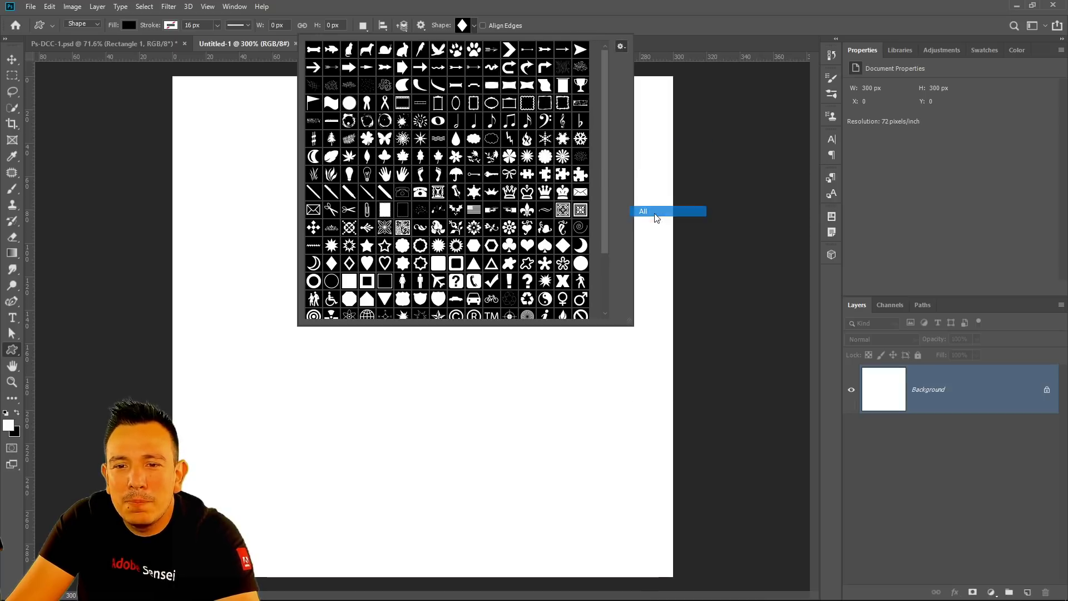
{"action": "left_click", "coordinate": [482, 226]}
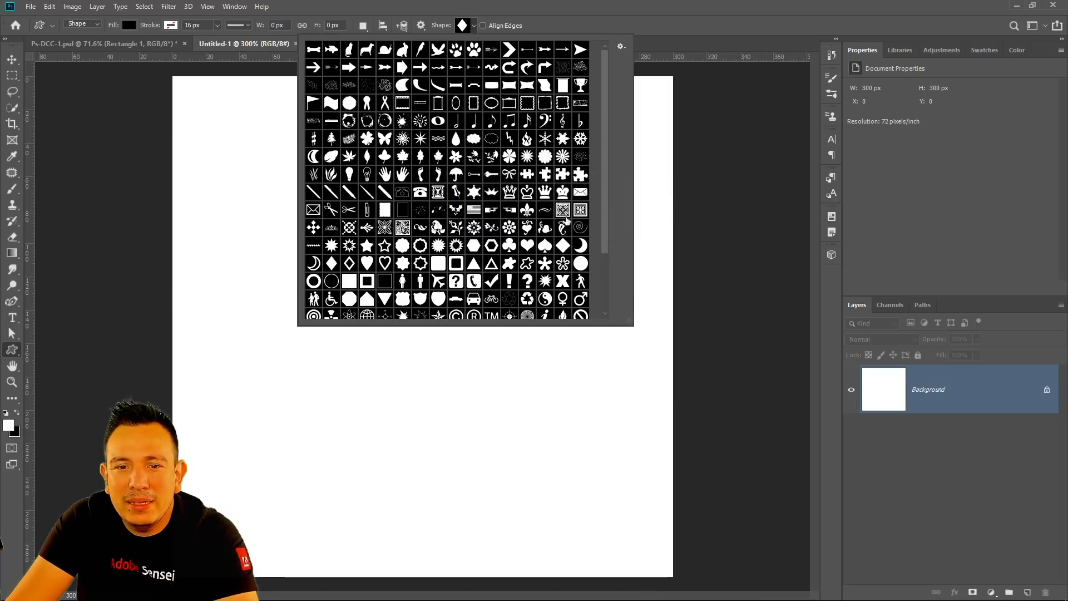
Look through the custom shapes and draw a black diamond about 46 × 46 px in the canvas's upper-left corner
{"action": "left_click_drag", "start_coordinate": [606, 145], "coordinate": [603, 84]}
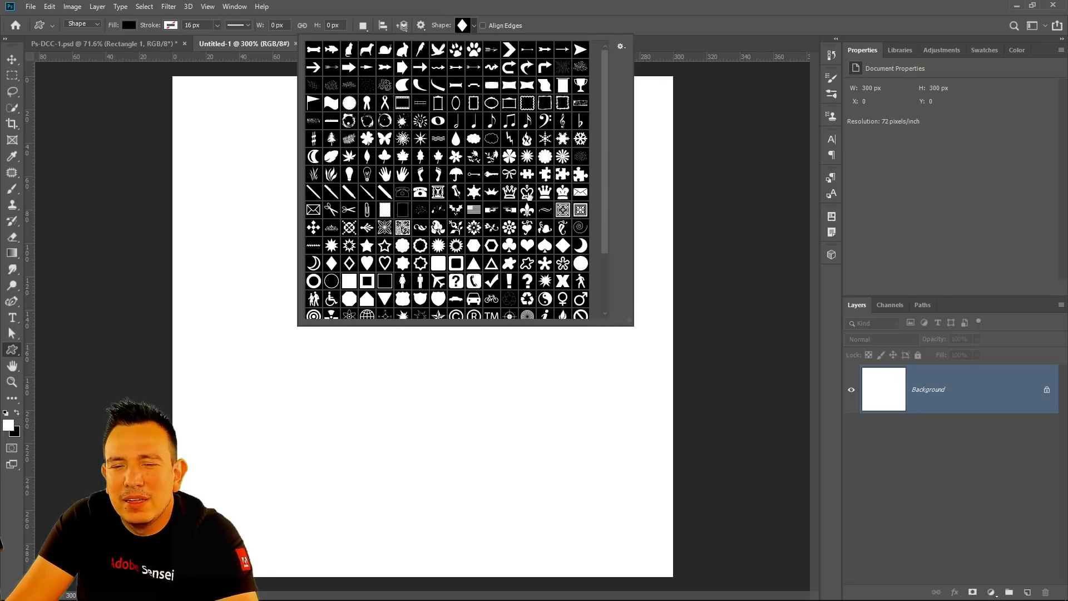
{"action": "left_click_drag", "start_coordinate": [608, 167], "coordinate": [608, 222]}
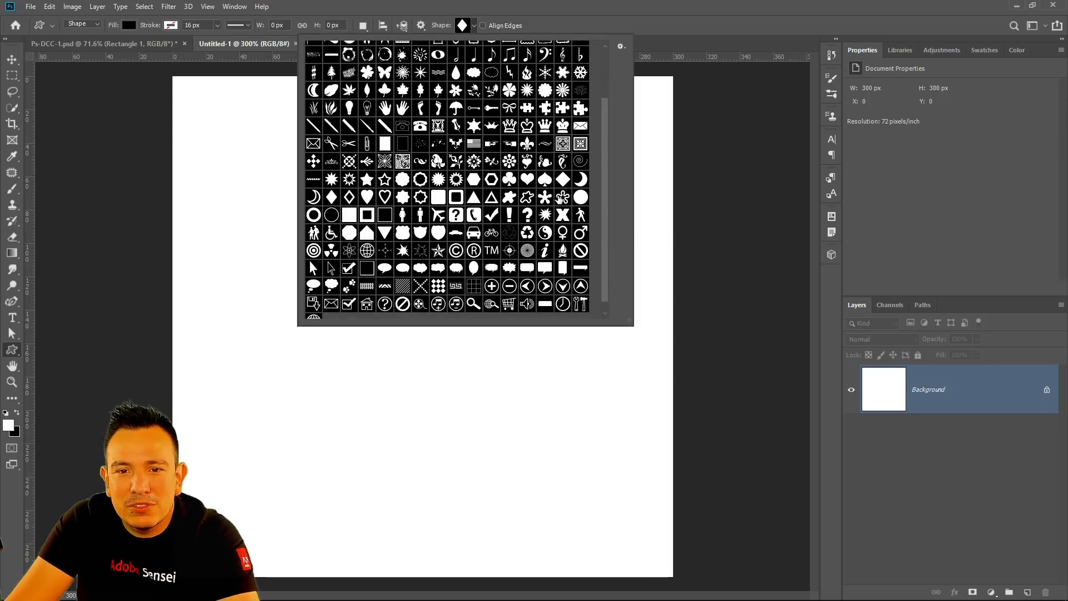
{"action": "left_click", "coordinate": [624, 19]}
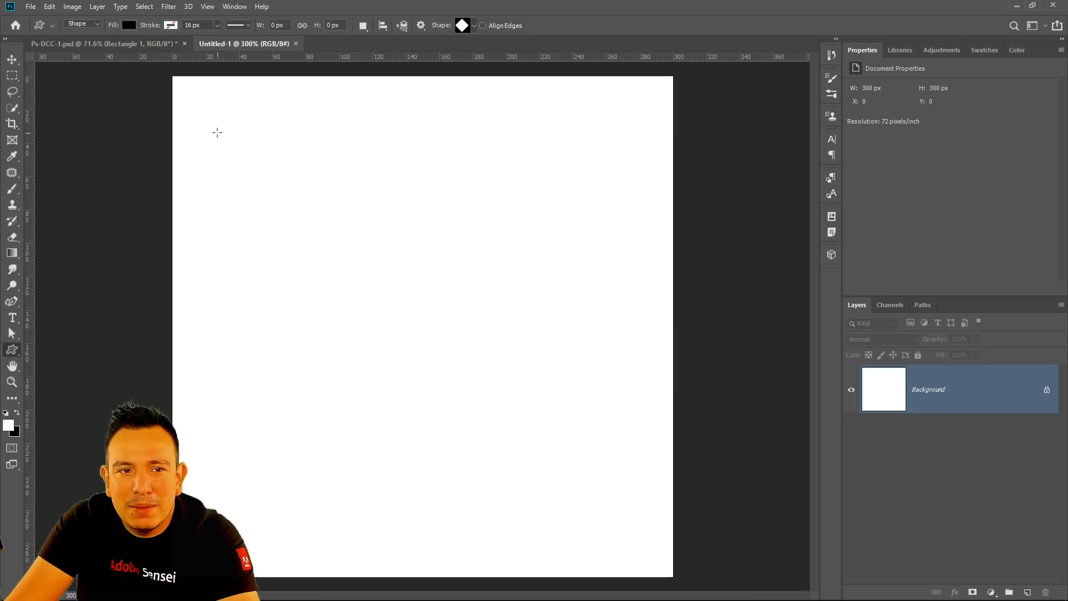
{"action": "left_click_drag", "start_coordinate": [173, 77], "coordinate": [249, 187]}
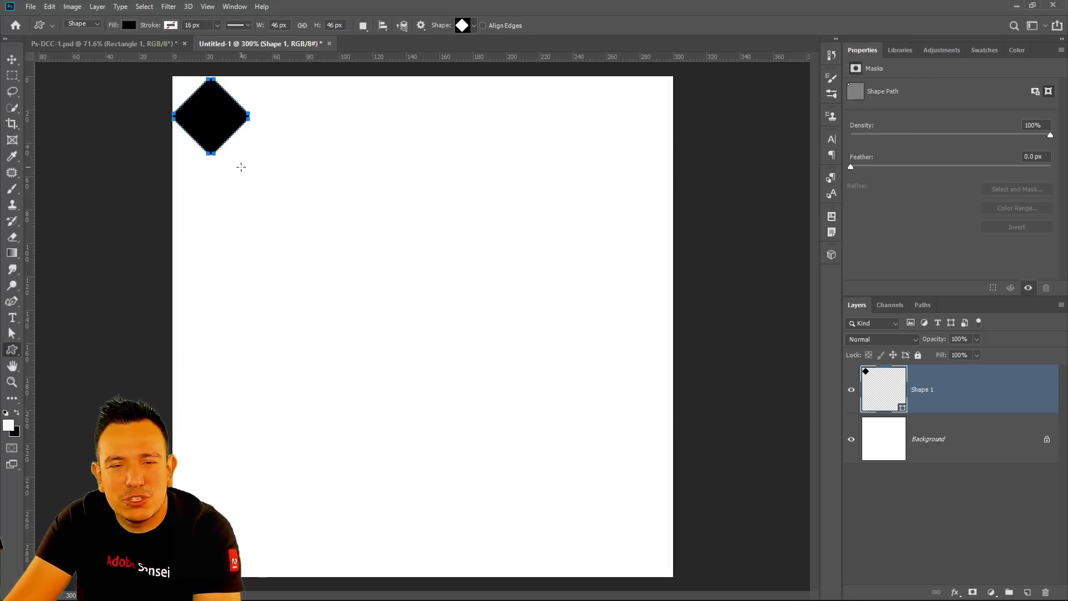
{"action": "key", "text": "v"}
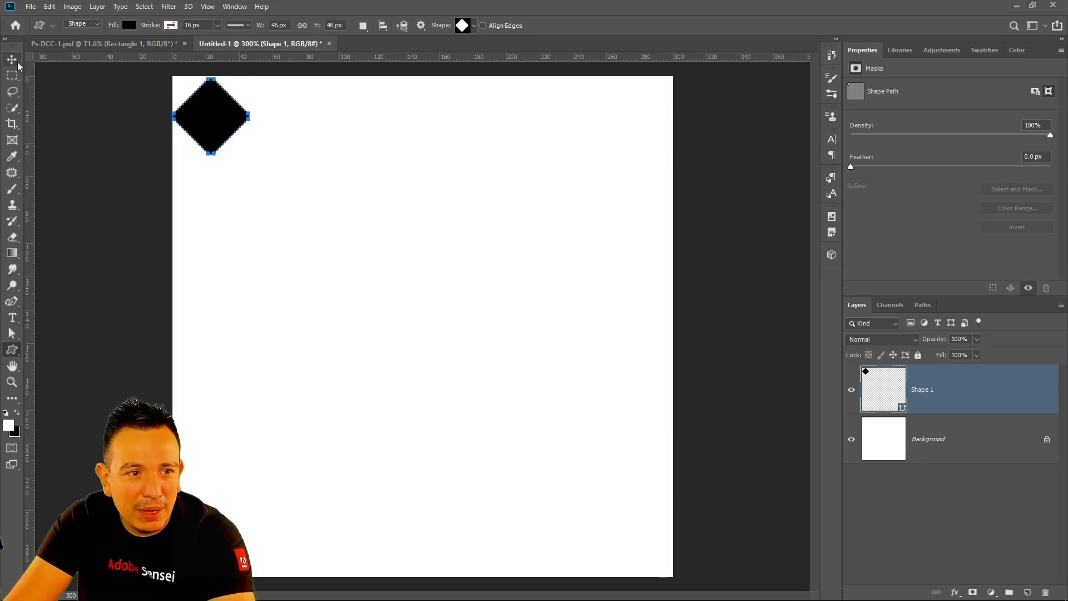
Hide the Background layer and change the diamond's fill colour to white ffffff
{"action": "mouse_move", "coordinate": [220, 108]}
{"action": "left_mouse_down"}
{"action": "mouse_move", "coordinate": [229, 113]}
{"action": "mouse_move", "coordinate": [219, 110]}
{"action": "left_mouse_up"}
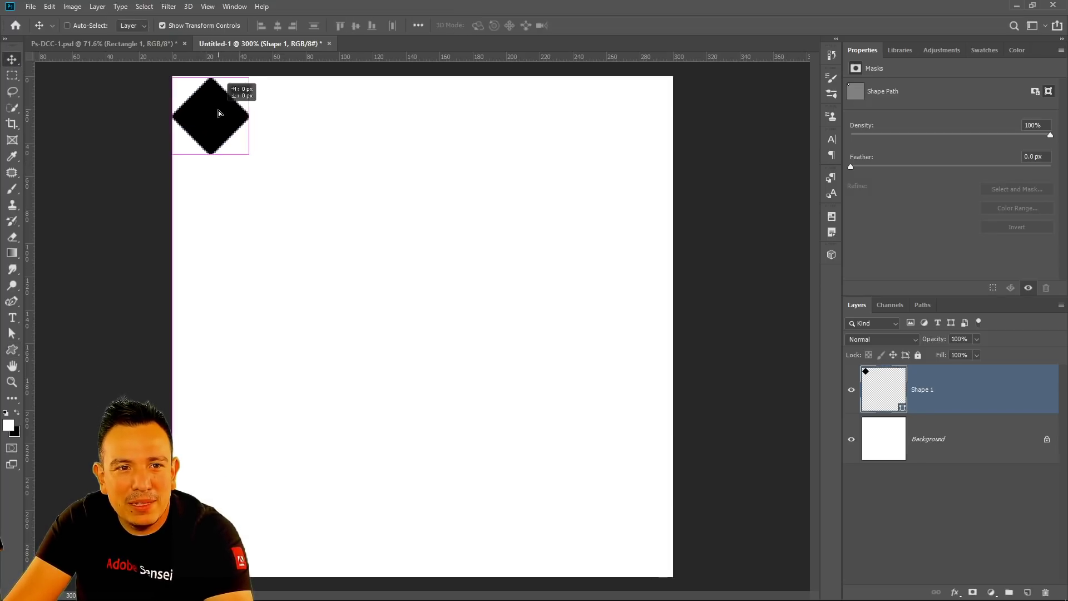
{"action": "left_click", "coordinate": [852, 439]}
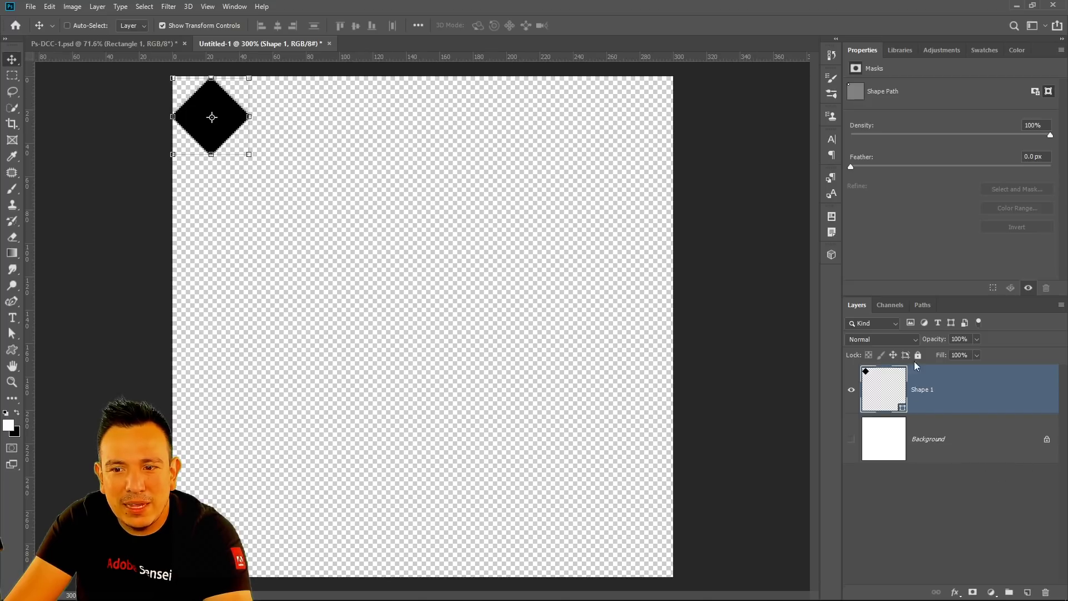
{"action": "double_click", "coordinate": [882, 393]}
{"action": "left_click_drag", "start_coordinate": [612, 356], "coordinate": [566, 306]}
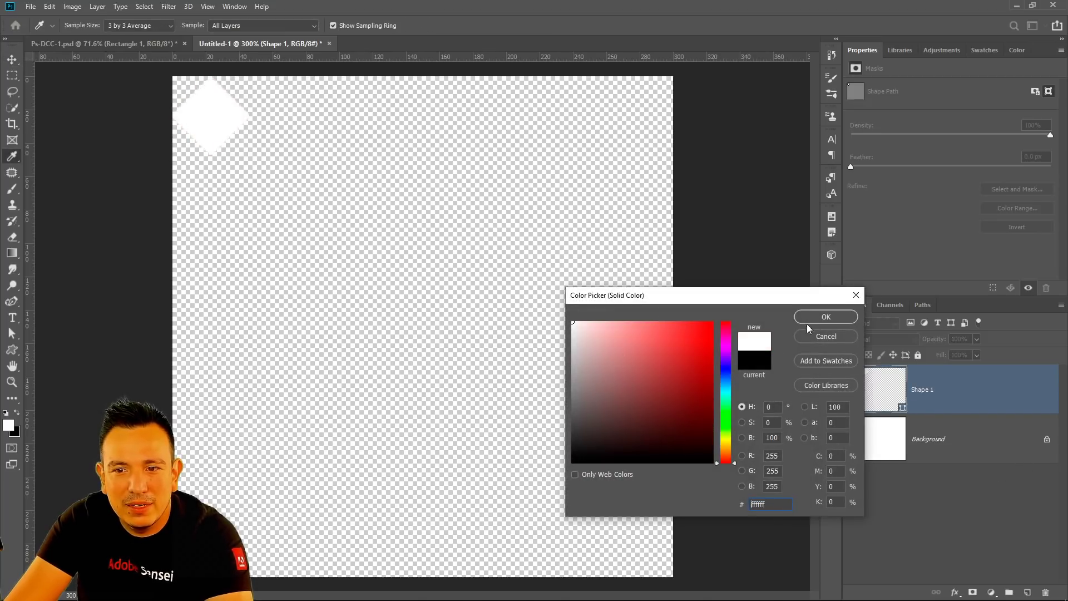
{"action": "left_click", "coordinate": [803, 322]}
{"action": "key", "text": "v"}
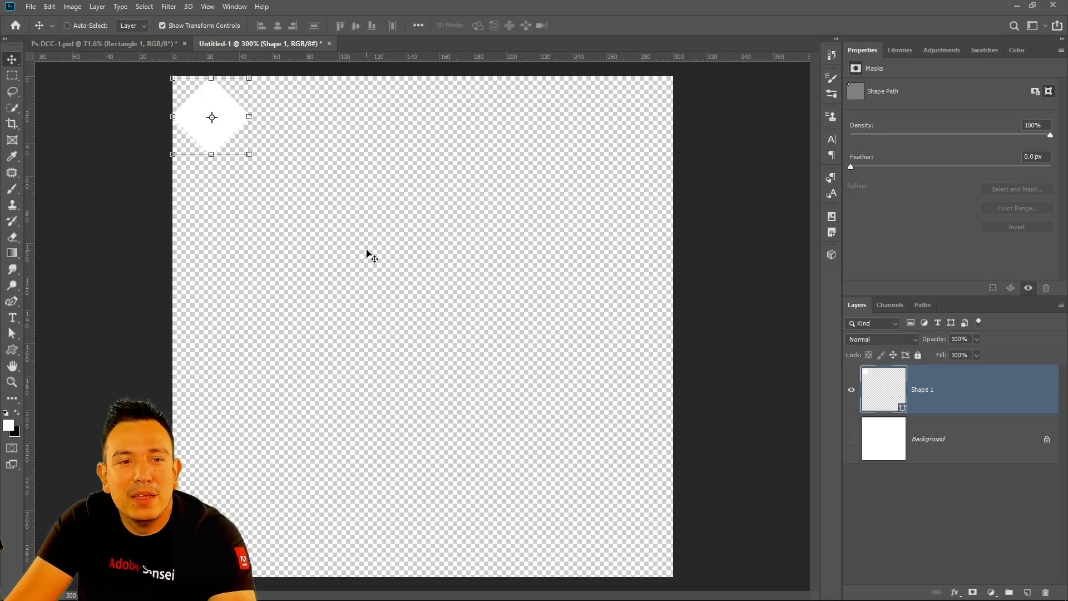
Define the white diamond on its transparent canvas as a pattern named dimond
{"action": "left_click", "coordinate": [50, 7]}
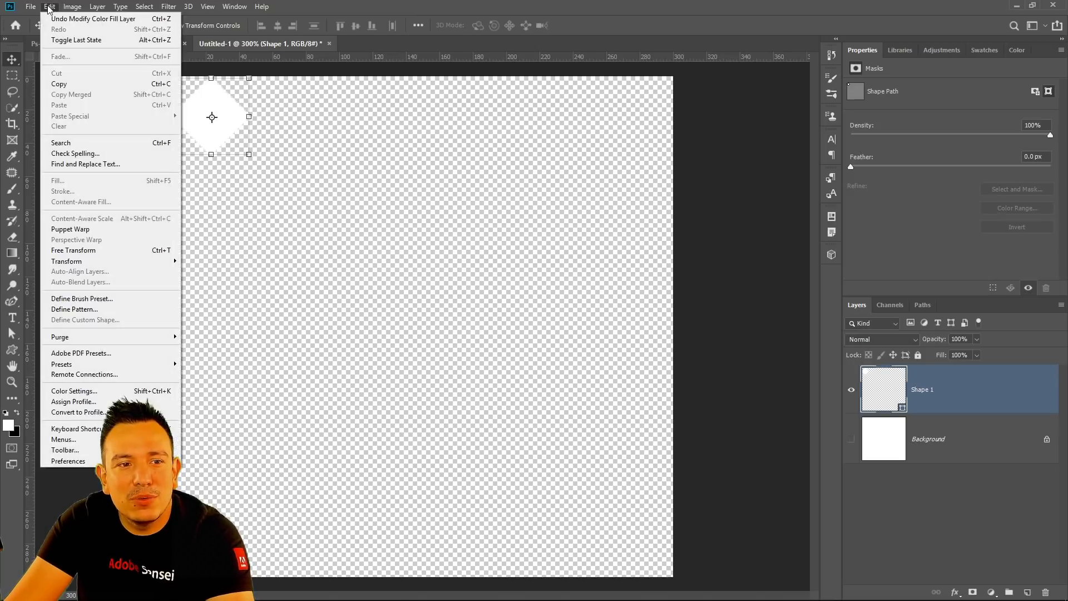
{"action": "left_click", "coordinate": [118, 308]}
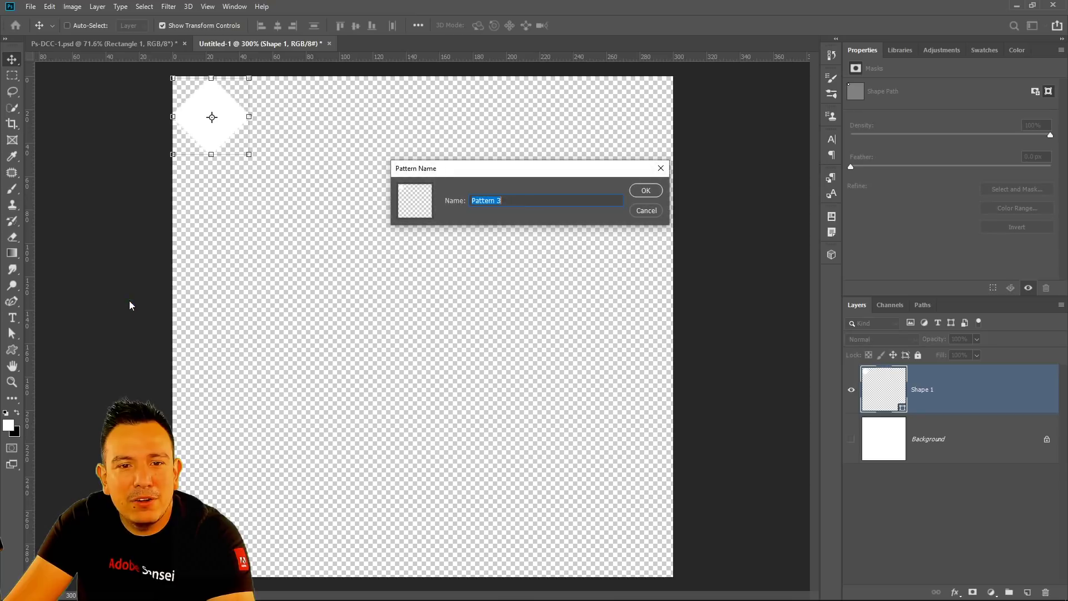
{"action": "type", "text": "dimond"}
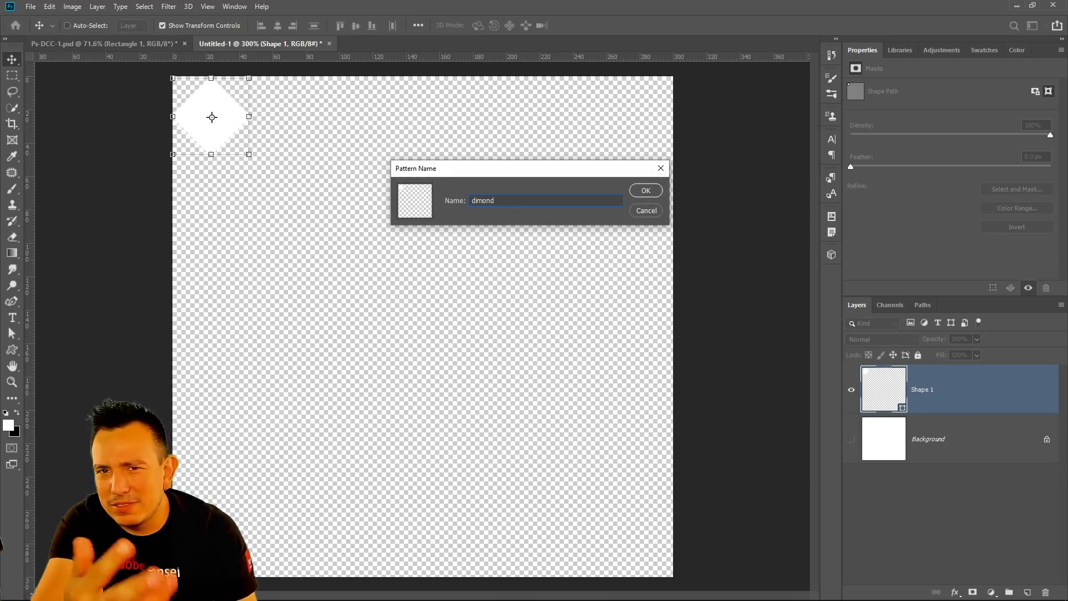
{"action": "left_click", "coordinate": [646, 191]}
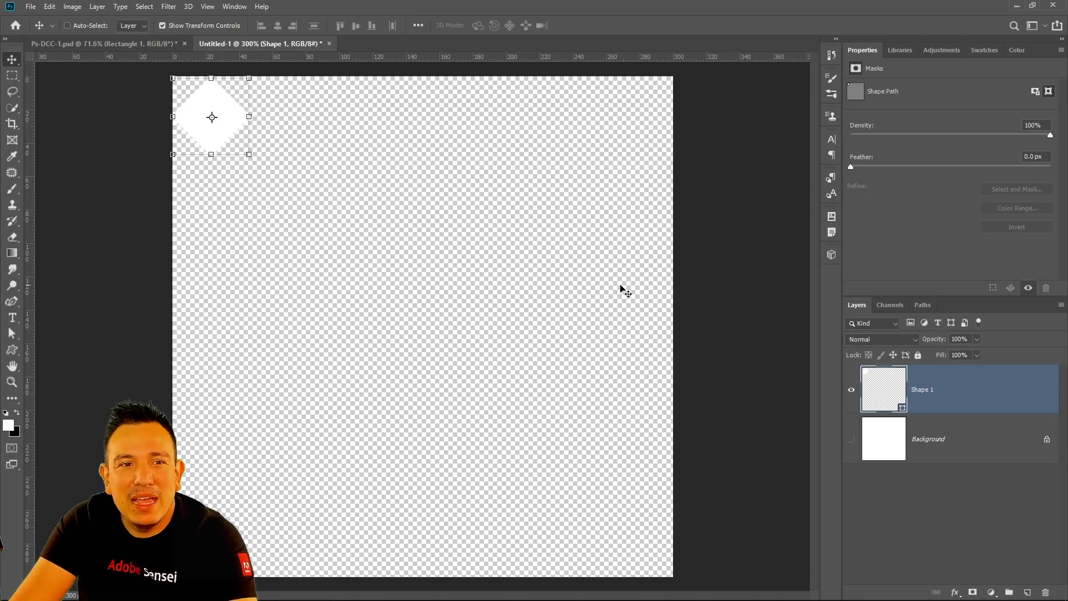
In Ps-DCC-1.psd, add a Pattern fill layer above Rectangle 1 using the diamond pattern at 25% scale
{"action": "left_click", "coordinate": [134, 45]}
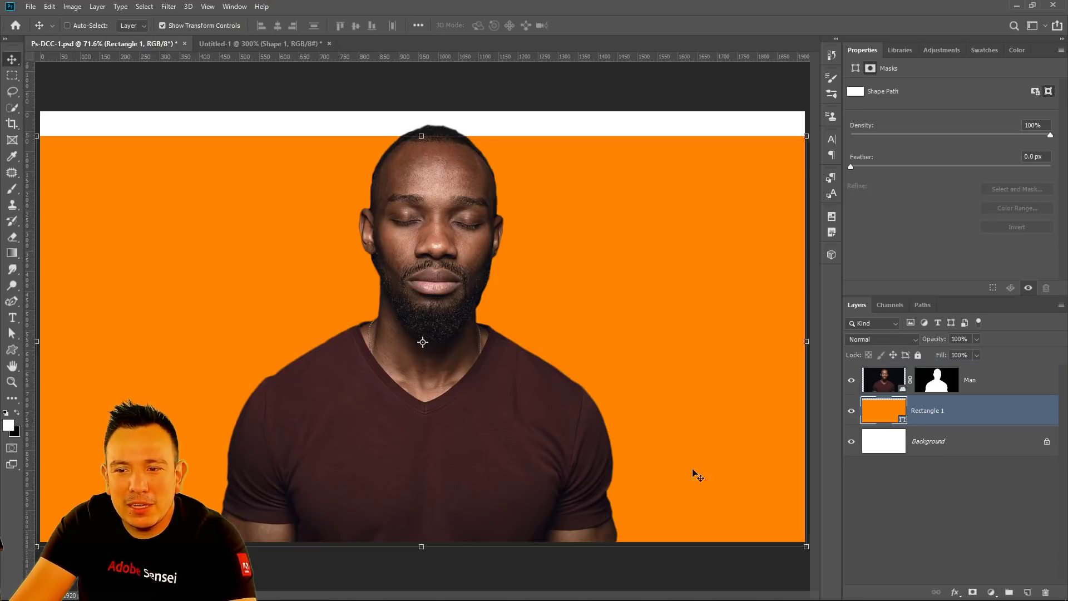
{"action": "left_click", "coordinate": [991, 592]}
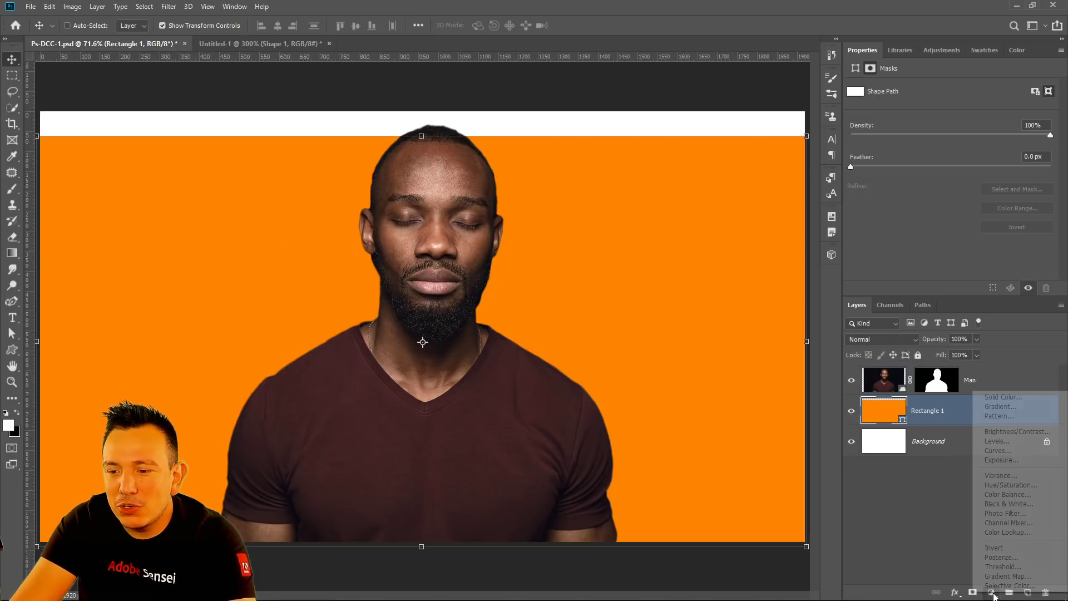
{"action": "left_click", "coordinate": [1005, 417]}
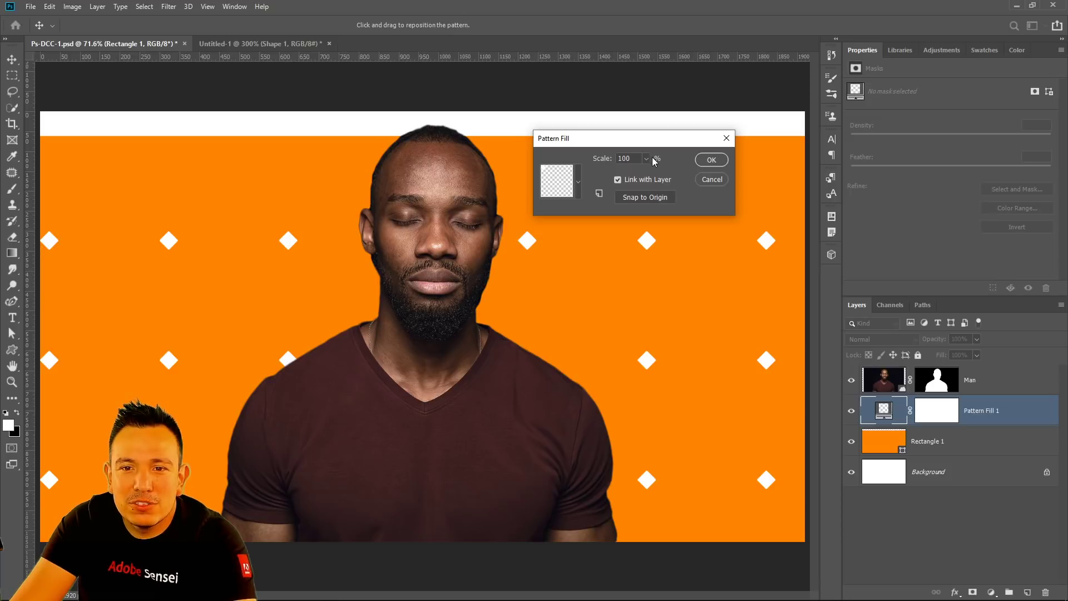
{"action": "mouse_move", "coordinate": [646, 171]}
{"action": "left_mouse_down"}
{"action": "mouse_move", "coordinate": [630, 172]}
{"action": "mouse_move", "coordinate": [647, 172]}
{"action": "left_mouse_up"}
{"action": "type", "text": "25"}
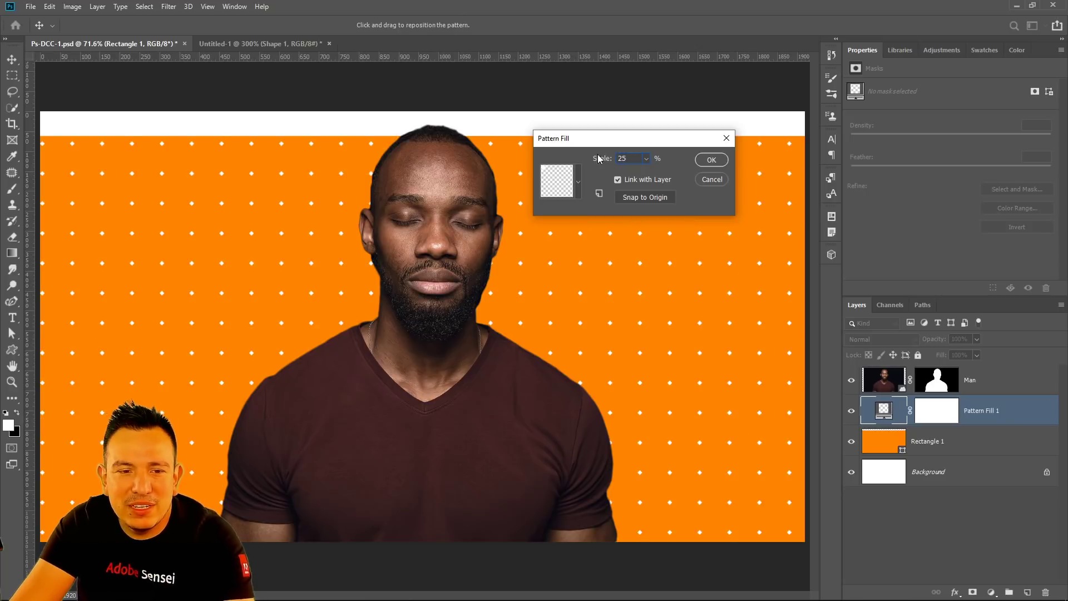
{"action": "left_click", "coordinate": [712, 161]}
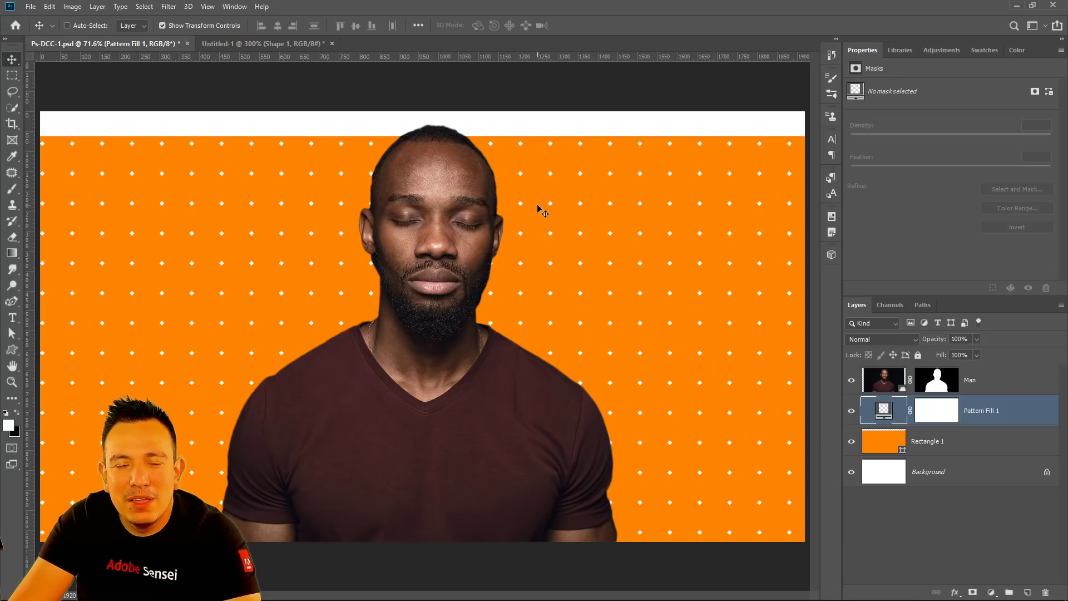
{"action": "left_click", "coordinate": [852, 412]}
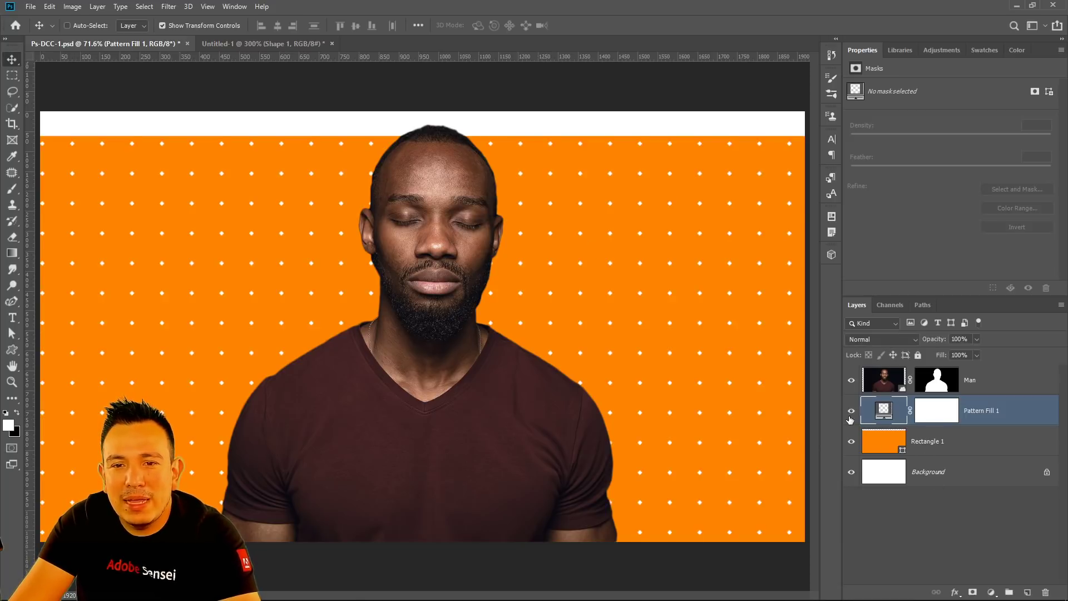
{"action": "left_click", "coordinate": [852, 411]}
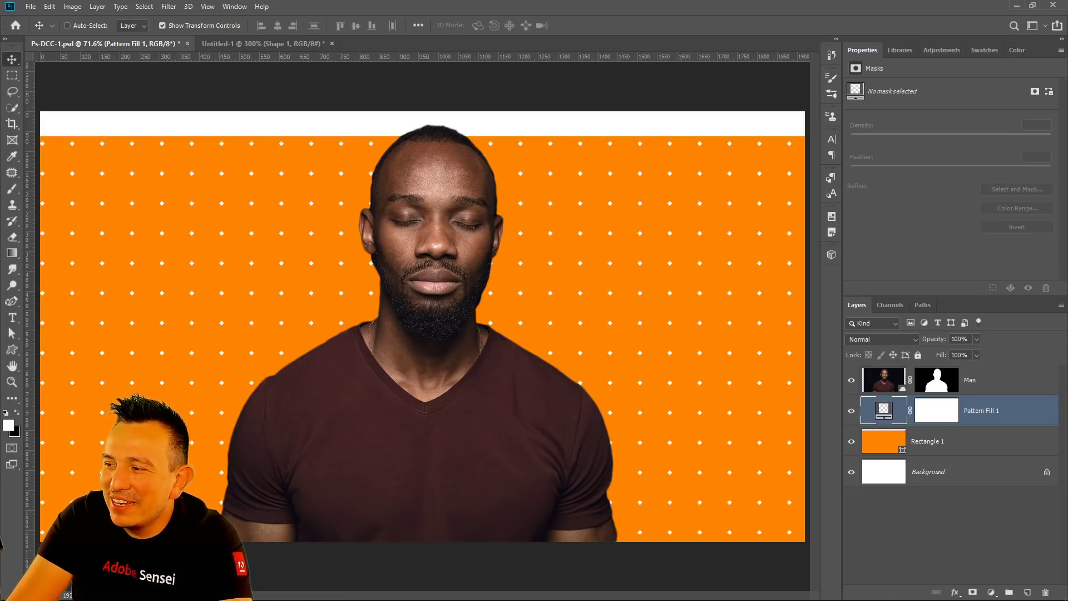
Change the background rectangle's fill colour to a deeper orange, ff6000
{"action": "double_click", "coordinate": [890, 441]}
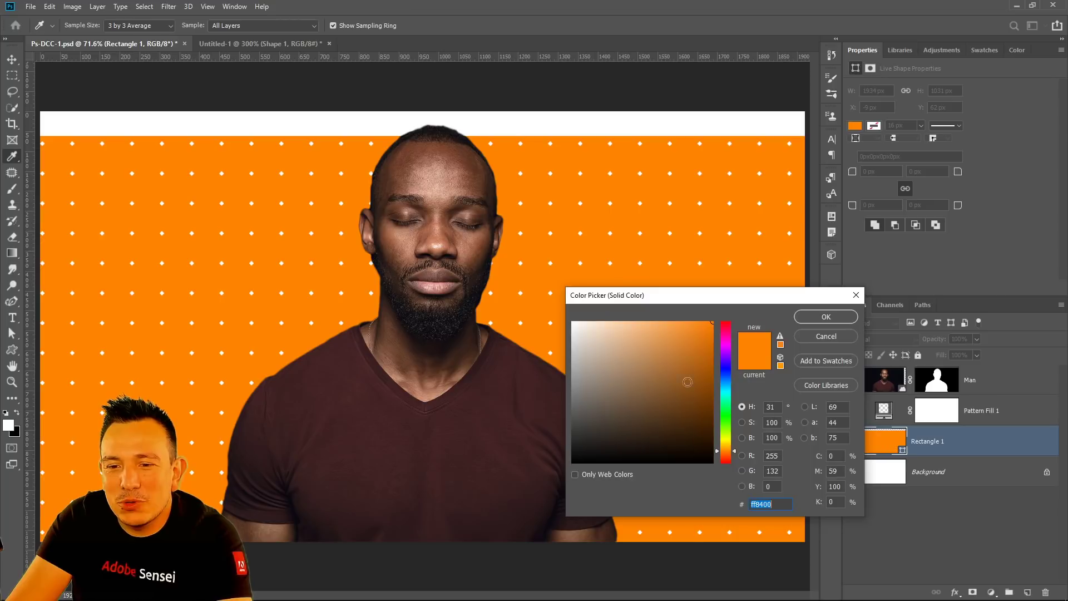
{"action": "left_click", "coordinate": [729, 455]}
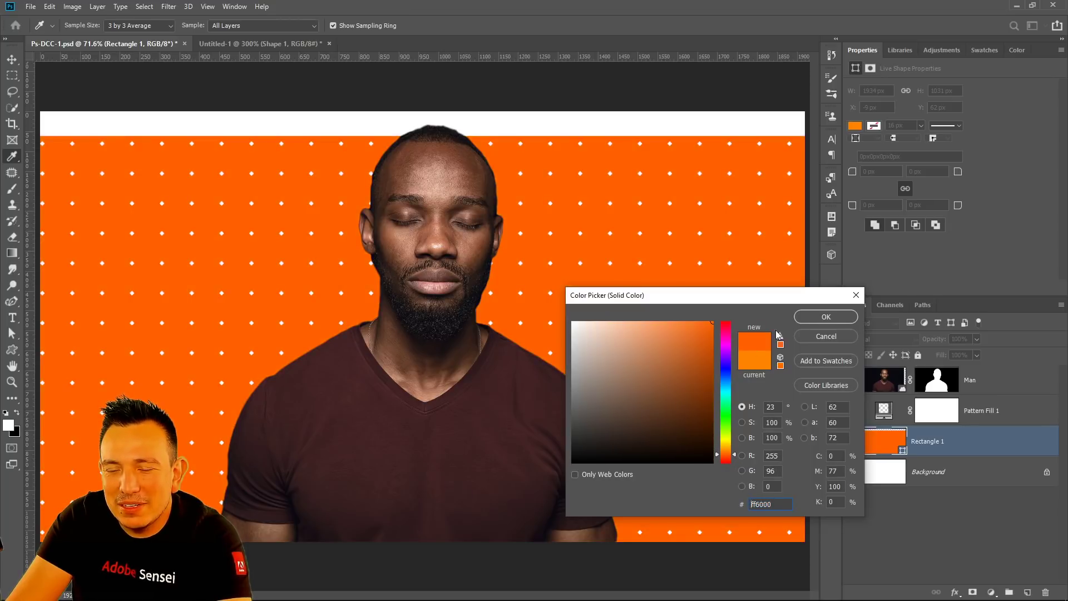
{"action": "key", "text": "v"}
{"action": "left_click", "coordinate": [828, 321]}
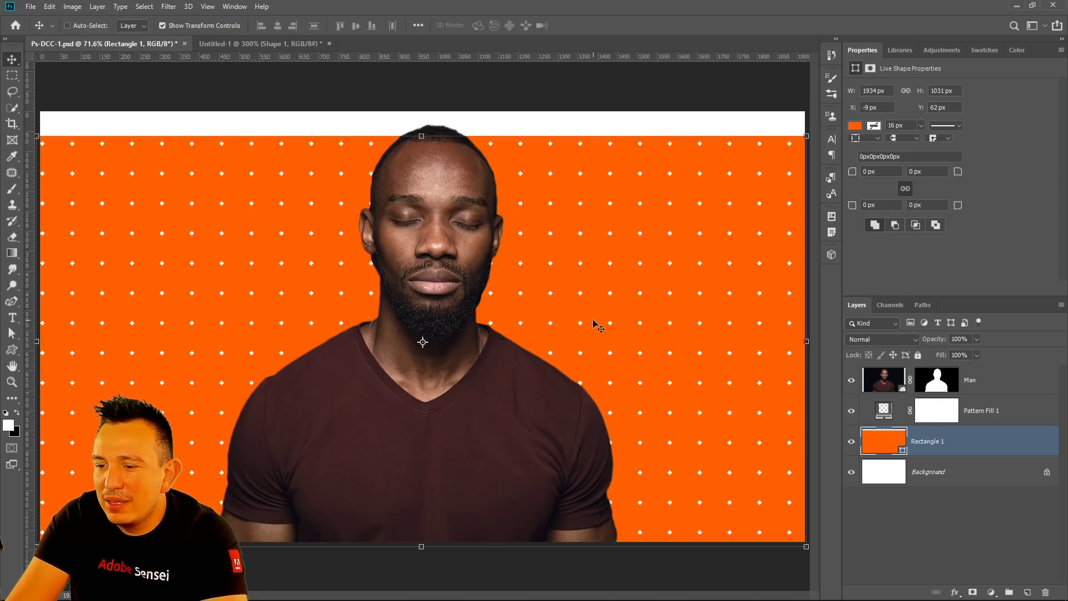
Toggle the Man layer's visibility to examine the patterned background with and without the man
{"action": "left_click", "coordinate": [852, 383]}
{"action": "left_click", "coordinate": [852, 383]}
{"action": "left_click", "coordinate": [852, 383]}
{"action": "left_click", "coordinate": [852, 383]}
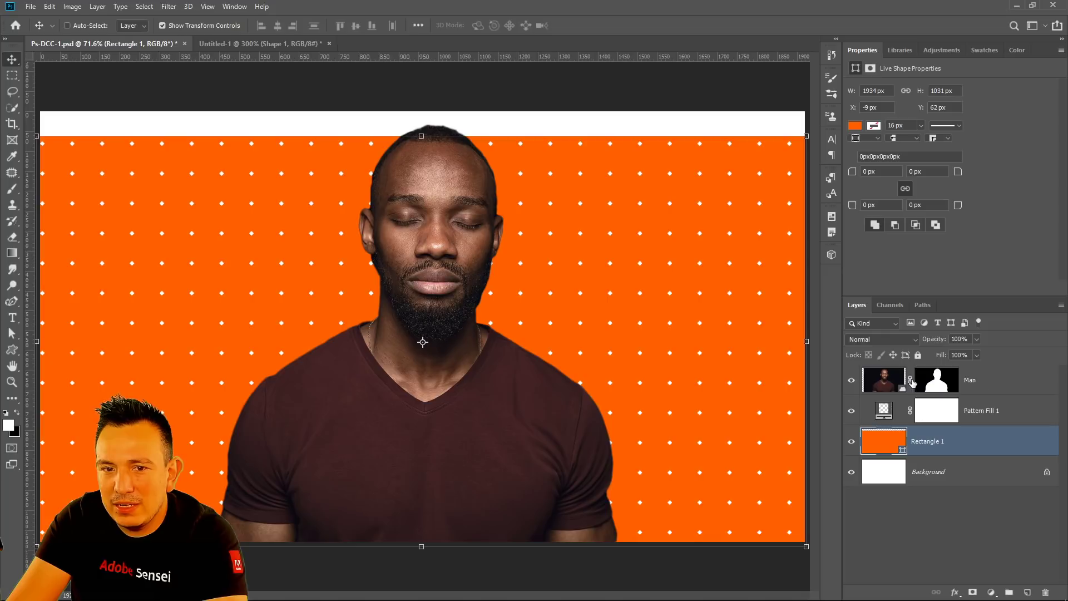
{"action": "left_click", "coordinate": [990, 413]}
{"action": "left_click", "coordinate": [977, 475]}
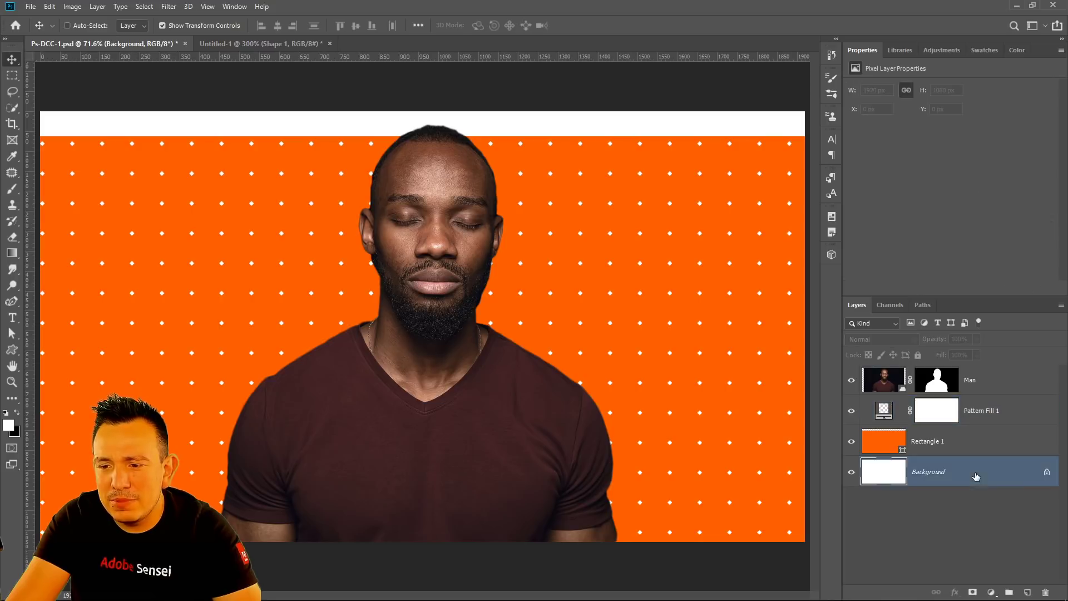
{"action": "left_click_drag", "start_coordinate": [1039, 479], "coordinate": [1046, 593]}
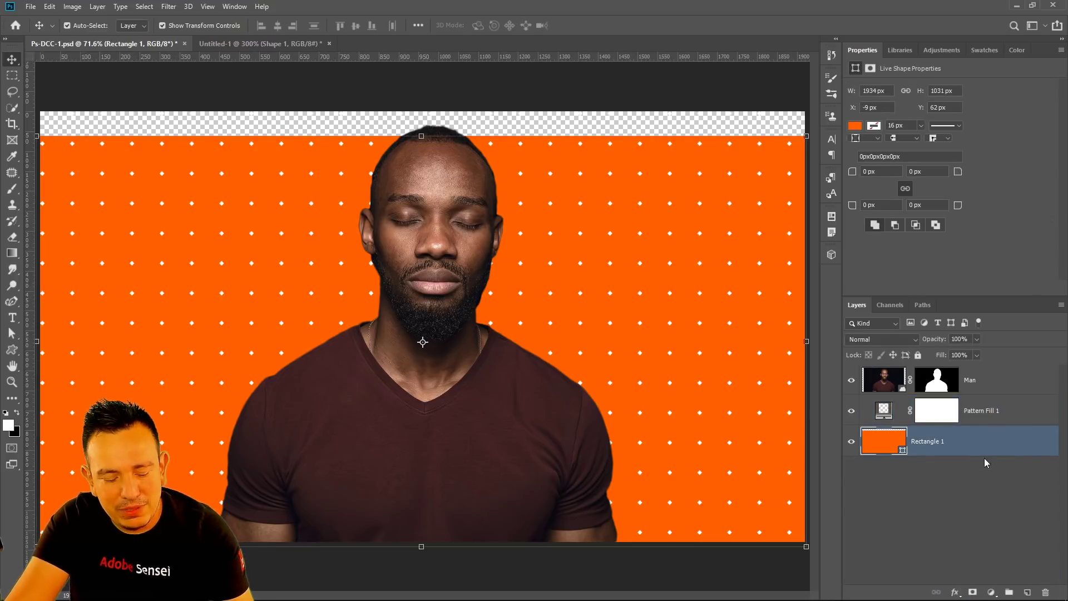
{"action": "key", "text": "ctrl+z"}
Unlock the white Background layer and group it with the orange rectangle and the pattern fill
{"action": "left_click", "coordinate": [1047, 472]}
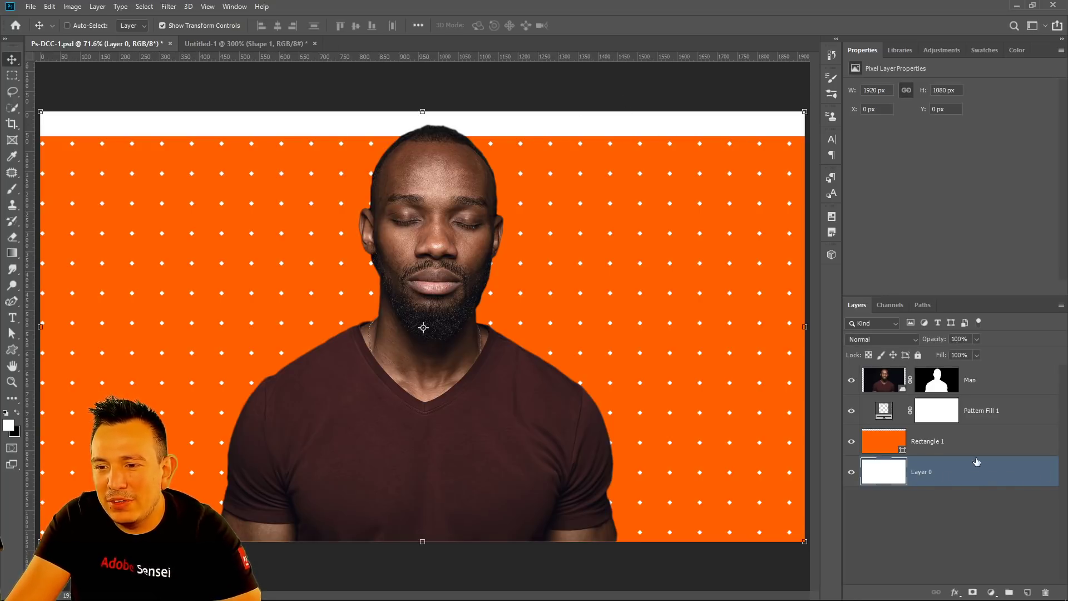
{"action": "left_click", "coordinate": [989, 417], "text": "shift"}
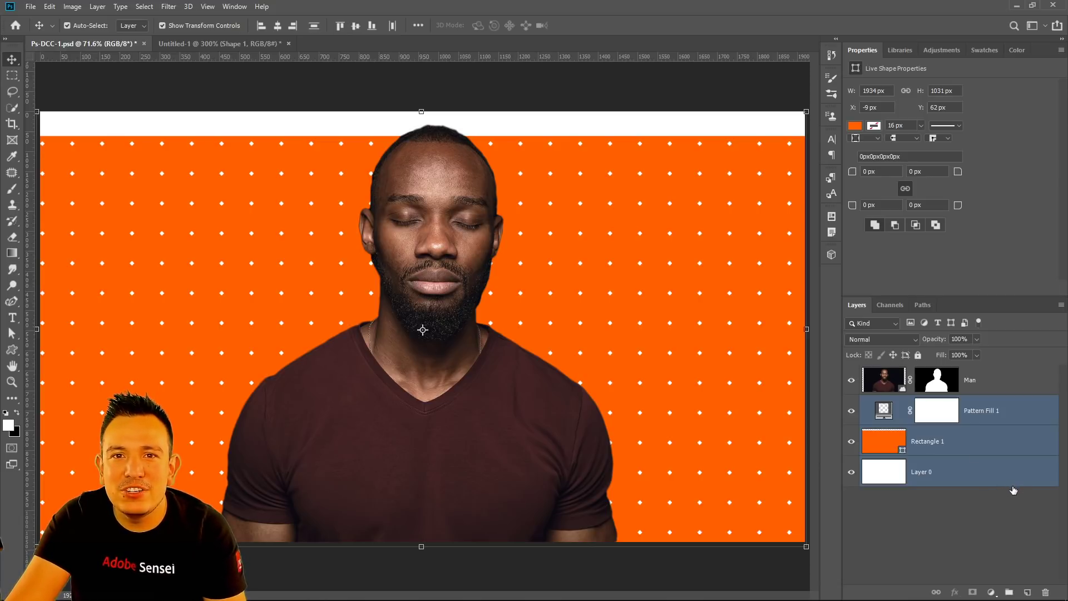
{"action": "key", "text": "ctrl+g"}
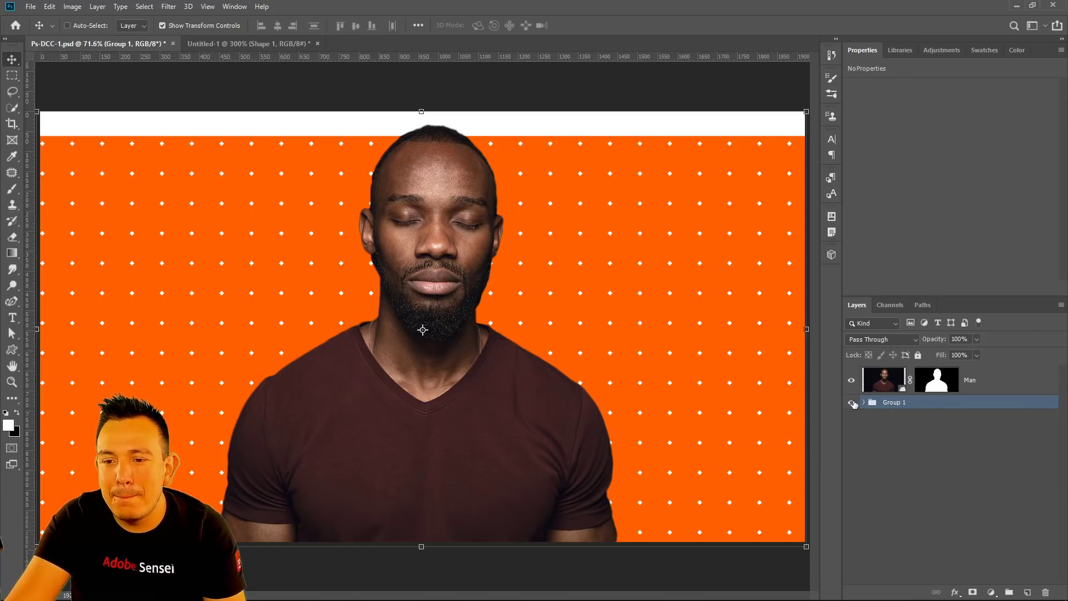
Toggle the background group's visibility to examine the cut-out man with and without the backdrop
{"action": "left_click", "coordinate": [851, 403]}
{"action": "left_click", "coordinate": [851, 404]}
{"action": "left_click", "coordinate": [850, 404]}
{"action": "left_click", "coordinate": [850, 404]}
{"action": "left_click", "coordinate": [850, 404]}
{"action": "left_click", "coordinate": [850, 405]}
{"action": "left_click", "coordinate": [850, 404]}
{"action": "left_click", "coordinate": [850, 405]}
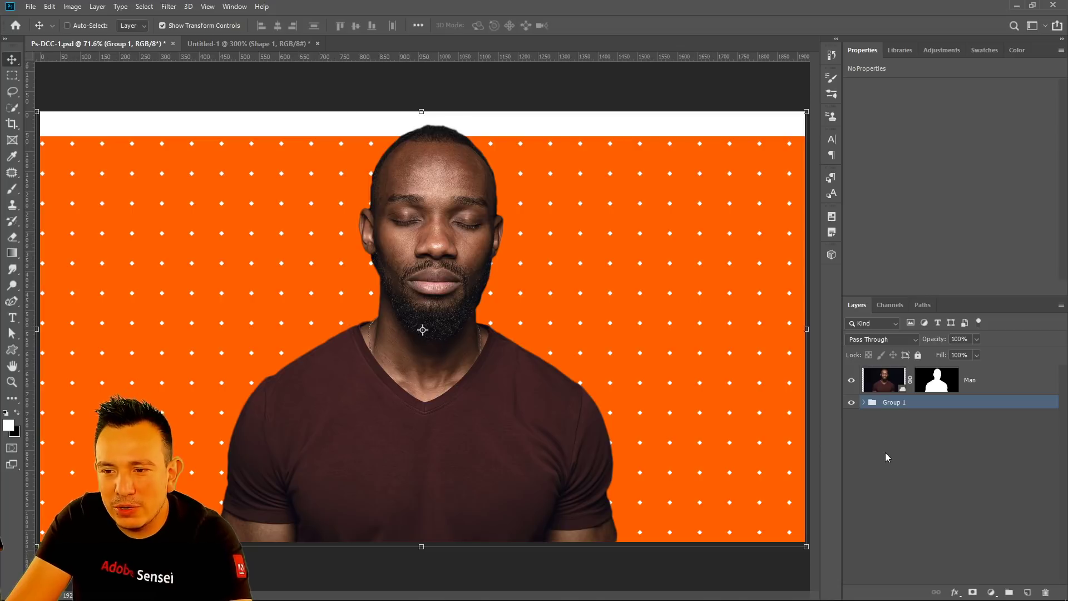
Add a Gradient Map adjustment layer above the Man layer and clip it to that layer
{"action": "left_click", "coordinate": [1003, 391]}
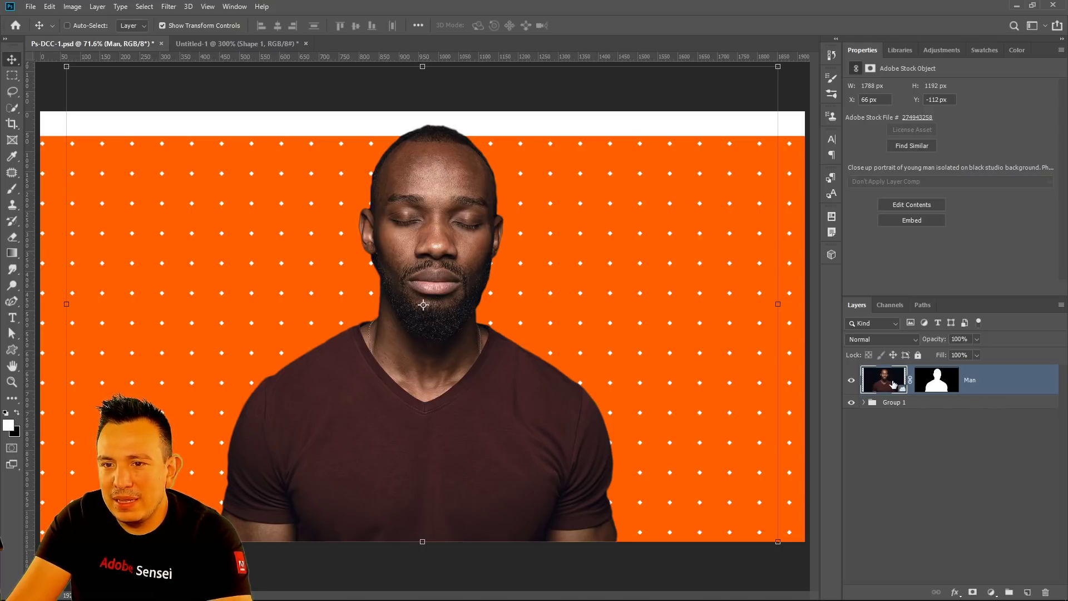
{"action": "left_click", "coordinate": [991, 592]}
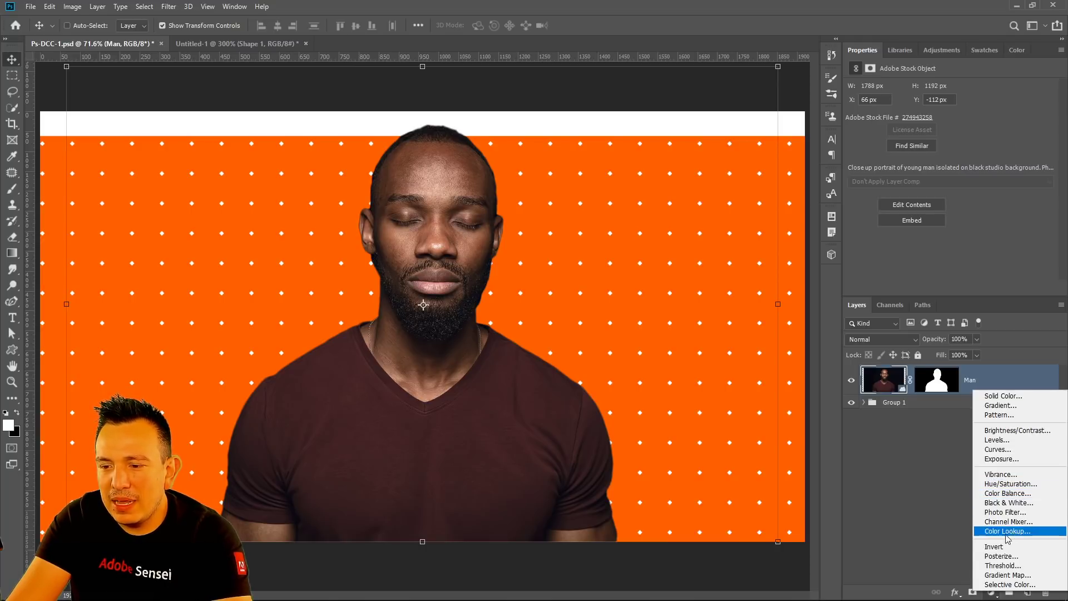
{"action": "left_click", "coordinate": [1020, 575]}
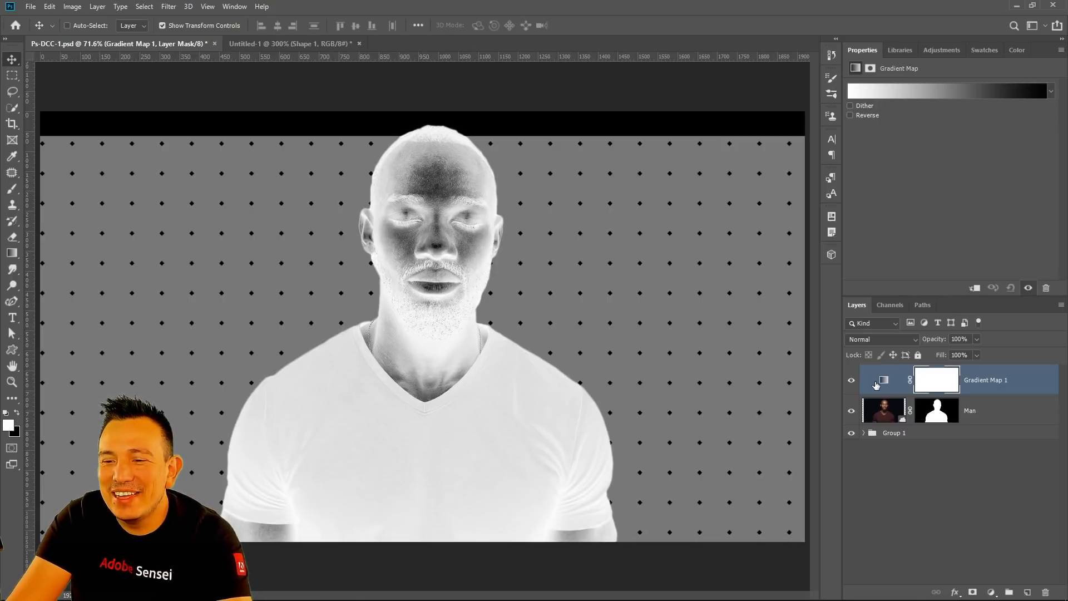
{"action": "left_click", "coordinate": [974, 288]}
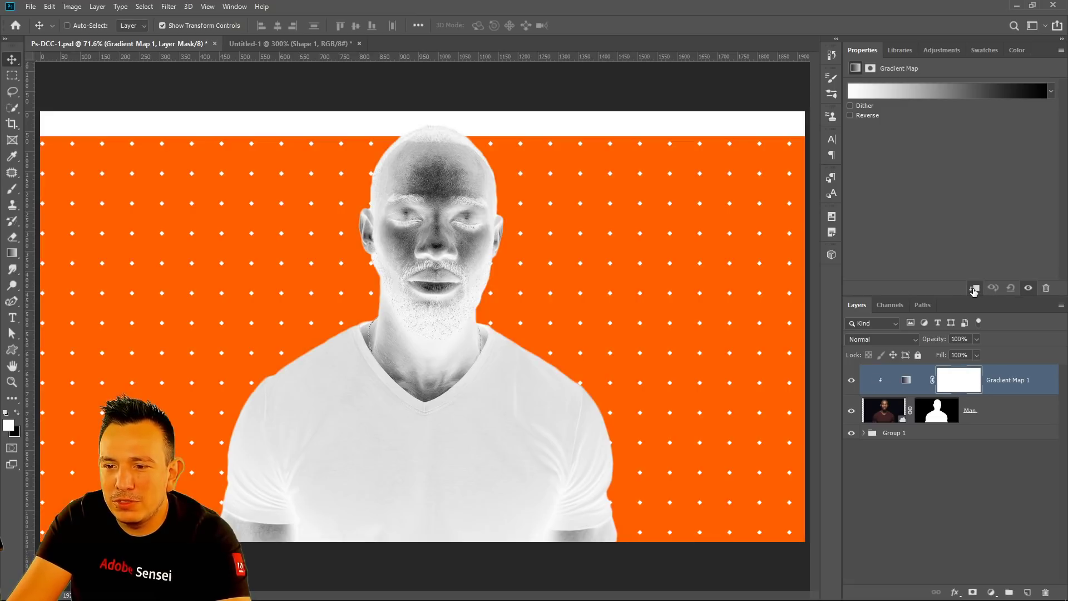
Release and reapply the Gradient Map's clipping to the Man layer several times to compare its effect, ending with it clipped
{"action": "left_click", "coordinate": [975, 288]}
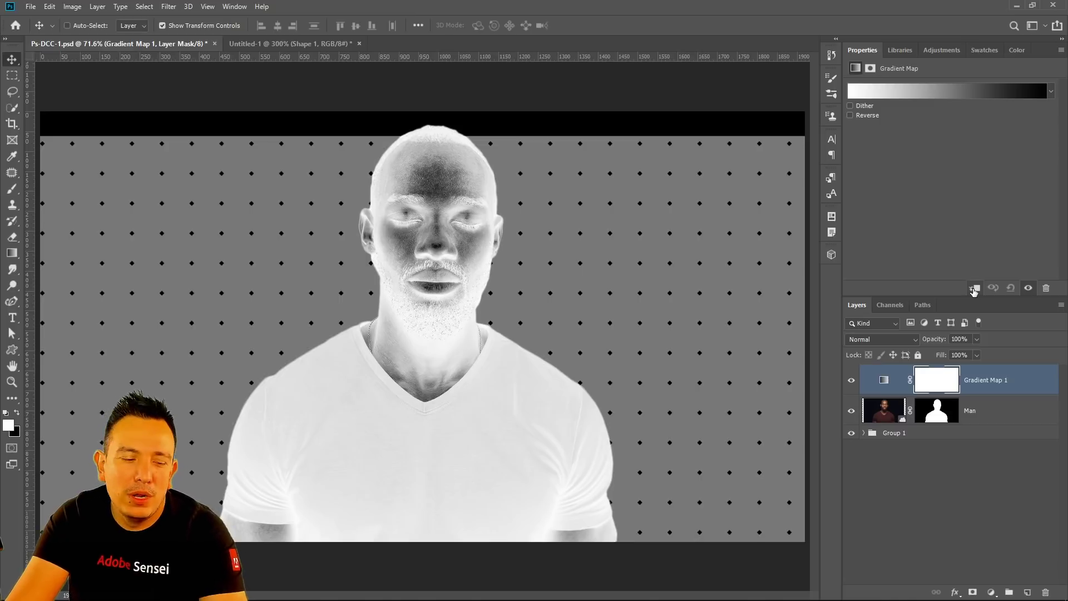
{"action": "key", "text": "ctrl+alt+g"}
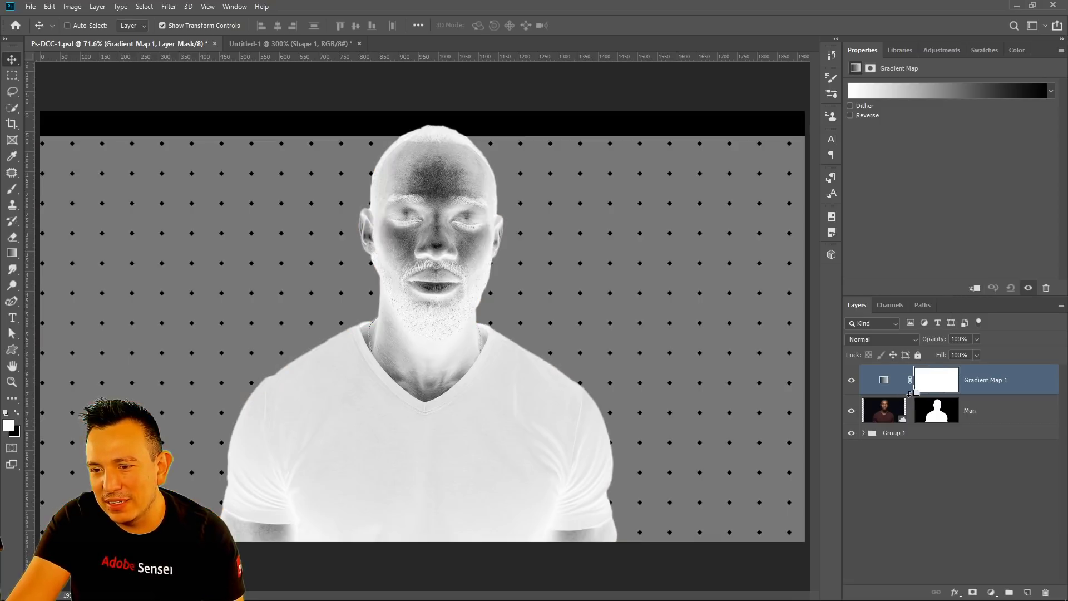
{"action": "left_click", "coordinate": [910, 394], "text": "alt"}
{"action": "left_click", "coordinate": [910, 394], "text": "alt"}
{"action": "left_click", "coordinate": [892, 394], "text": "alt"}
{"action": "left_click", "coordinate": [892, 394], "text": "alt"}
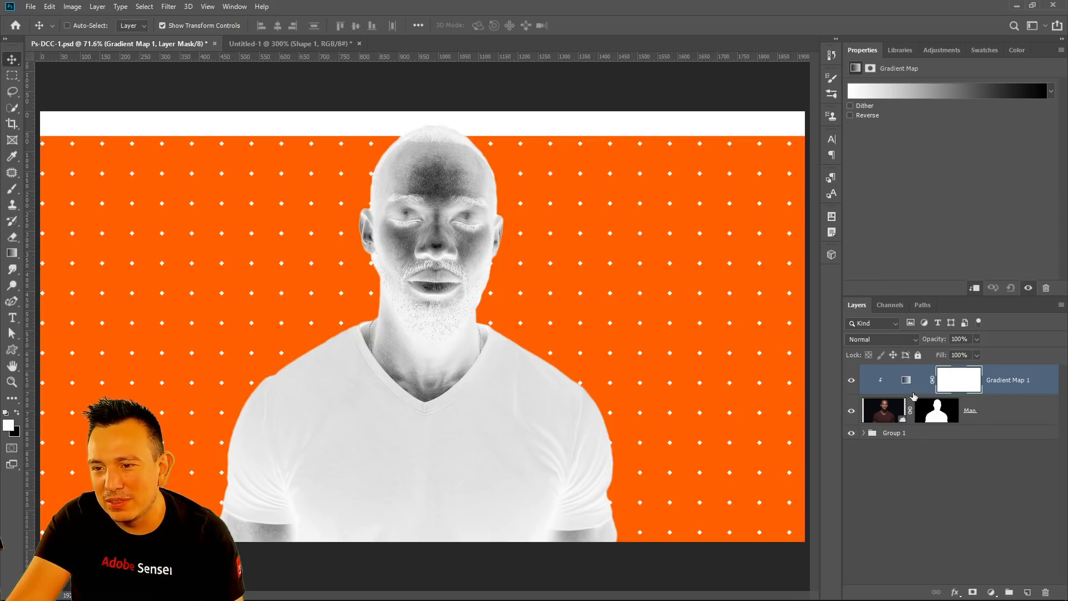
{"action": "left_click", "coordinate": [976, 290]}
{"action": "left_click", "coordinate": [975, 290]}
{"action": "left_click", "coordinate": [975, 290]}
{"action": "left_click", "coordinate": [973, 291]}
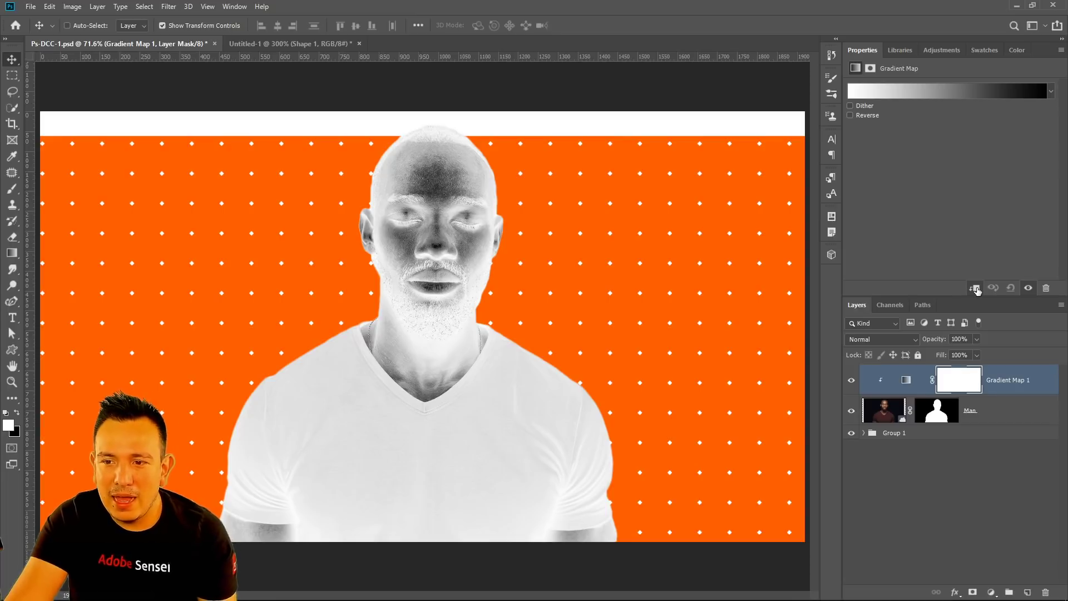
{"action": "left_click", "coordinate": [976, 290]}
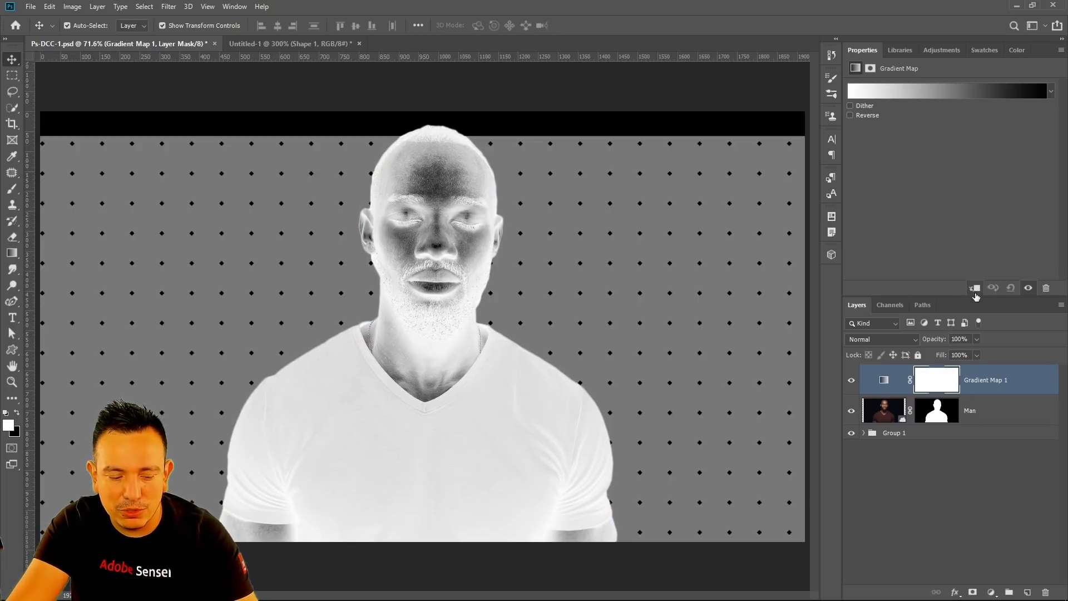
{"action": "left_click", "coordinate": [975, 290]}
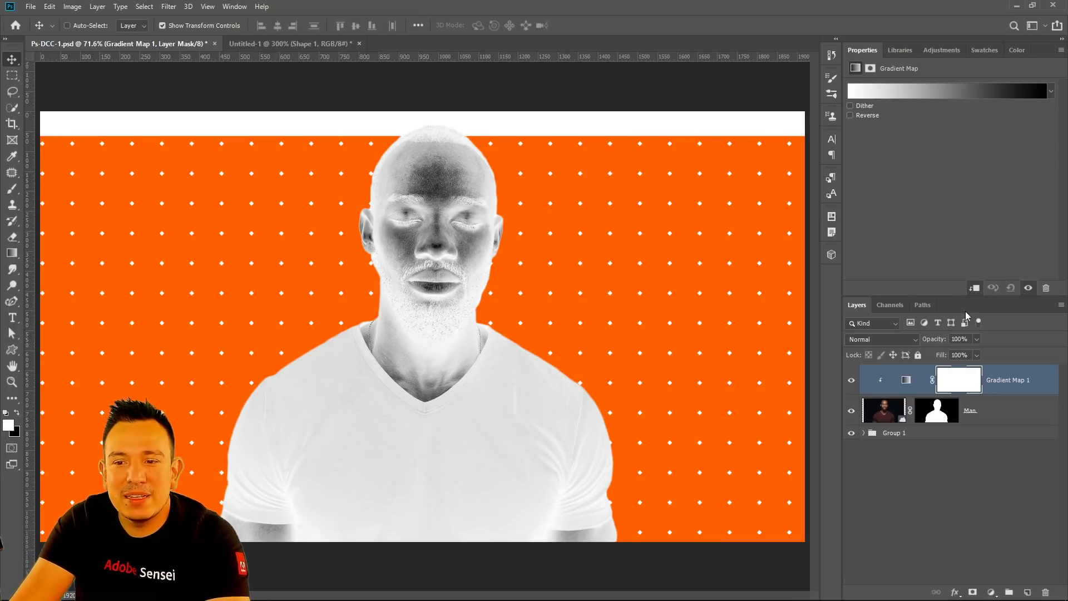
Open the Gradient Map's gradient for editing and try several presets, ending with the Violet, Orange preset
{"action": "left_click", "coordinate": [917, 388]}
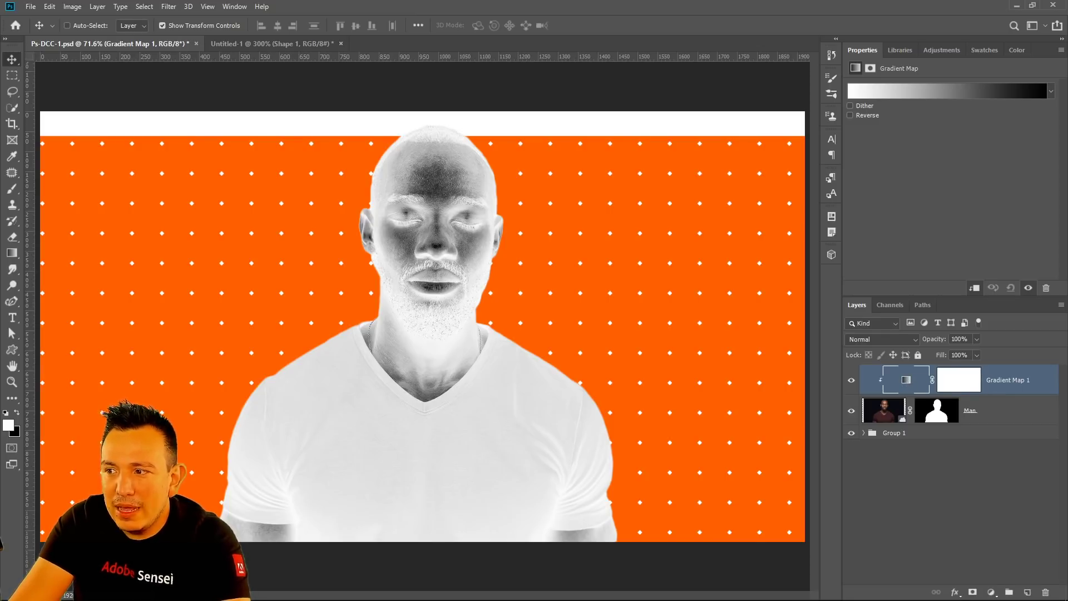
{"action": "left_click", "coordinate": [947, 90]}
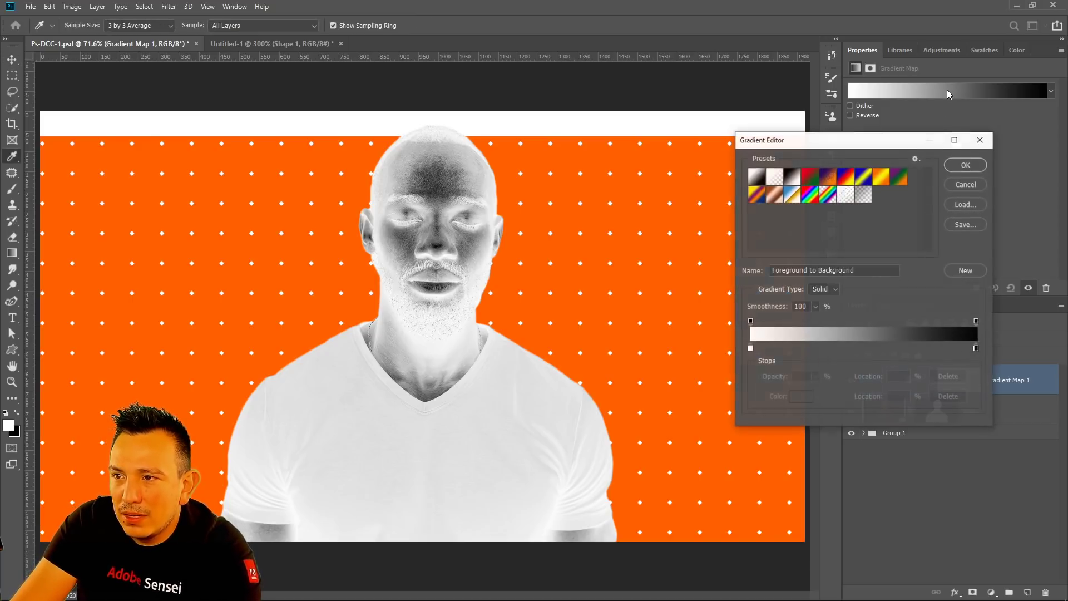
{"action": "left_click_drag", "start_coordinate": [914, 142], "coordinate": [733, 72]}
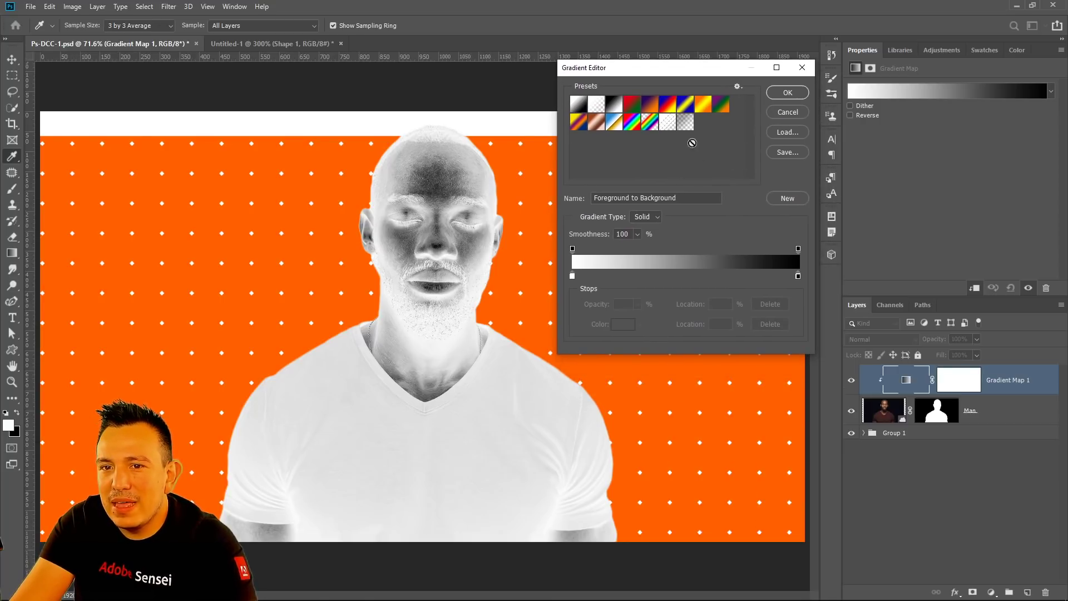
{"action": "left_click", "coordinate": [612, 107]}
{"action": "left_click", "coordinate": [634, 108]}
{"action": "left_click", "coordinate": [650, 107]}
{"action": "left_click", "coordinate": [667, 106]}
{"action": "left_click", "coordinate": [702, 108]}
{"action": "left_click", "coordinate": [721, 109]}
{"action": "left_click", "coordinate": [650, 106]}
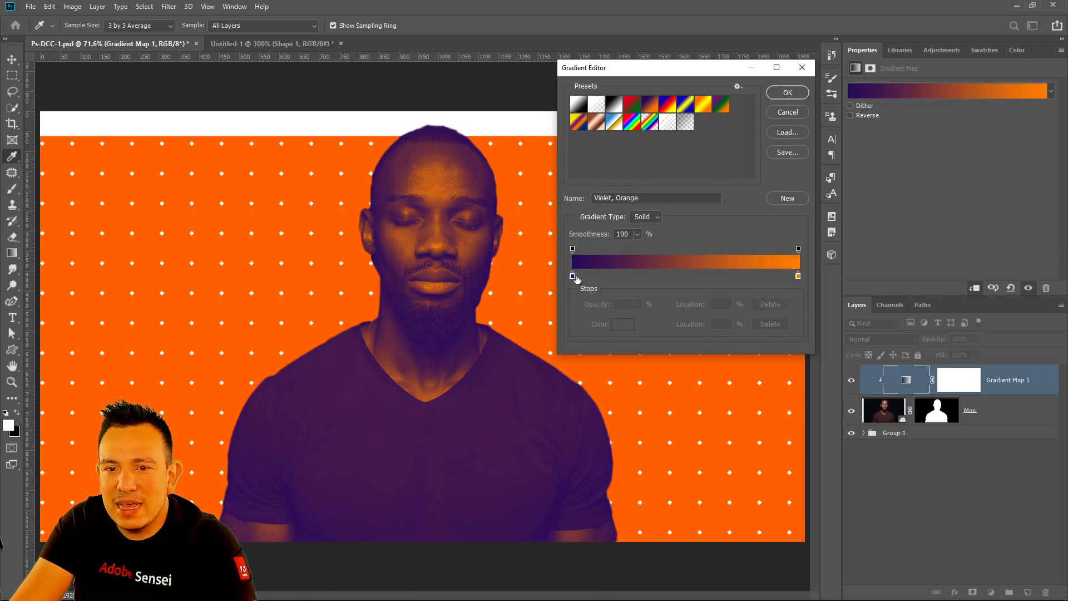
Set the gradient's dark-end colour stop to a deep navy, #010d33
{"action": "mouse_move", "coordinate": [573, 277]}
{"action": "left_mouse_down"}
{"action": "mouse_move", "coordinate": [595, 279]}
{"action": "mouse_move", "coordinate": [573, 278]}
{"action": "left_mouse_up"}
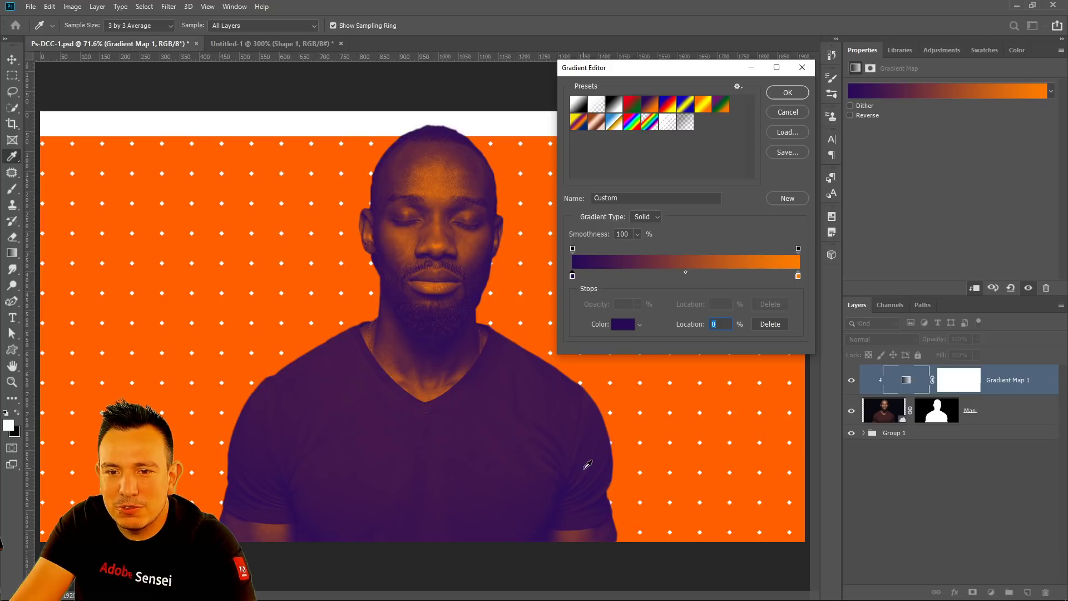
{"action": "mouse_move", "coordinate": [799, 276]}
{"action": "left_mouse_down"}
{"action": "mouse_move", "coordinate": [743, 279]}
{"action": "mouse_move", "coordinate": [803, 278]}
{"action": "left_mouse_up"}
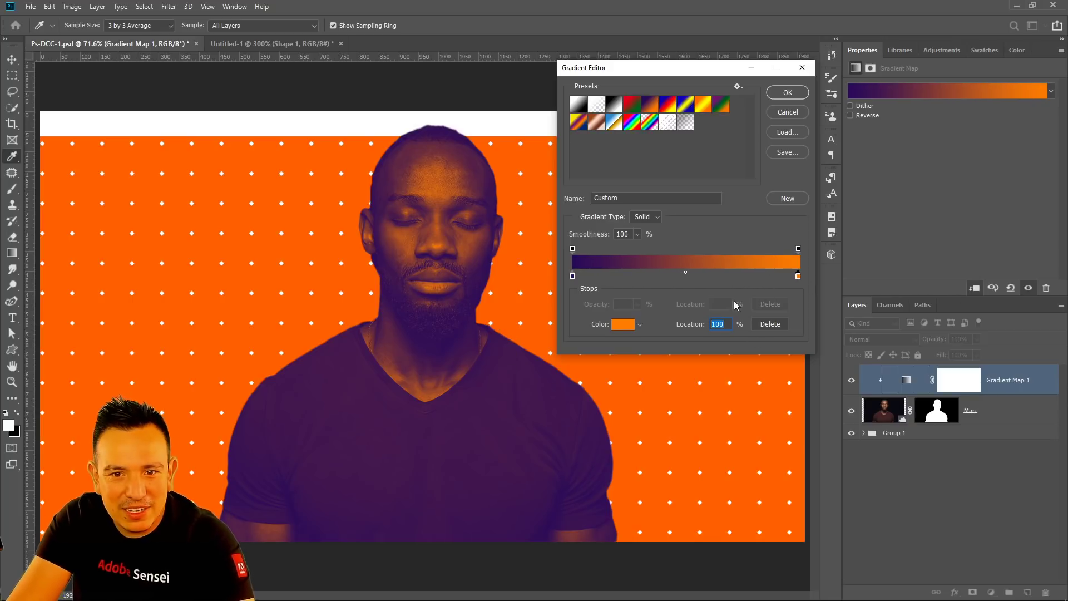
{"action": "double_click", "coordinate": [571, 276]}
{"action": "left_click", "coordinate": [726, 416]}
{"action": "mouse_move", "coordinate": [726, 416]}
{"action": "left_mouse_down"}
{"action": "mouse_move", "coordinate": [726, 375]}
{"action": "mouse_move", "coordinate": [706, 436]}
{"action": "mouse_move", "coordinate": [710, 374]}
{"action": "left_mouse_up"}
{"action": "left_click", "coordinate": [706, 416]}
{"action": "left_click_drag", "start_coordinate": [693, 430], "coordinate": [711, 436]}
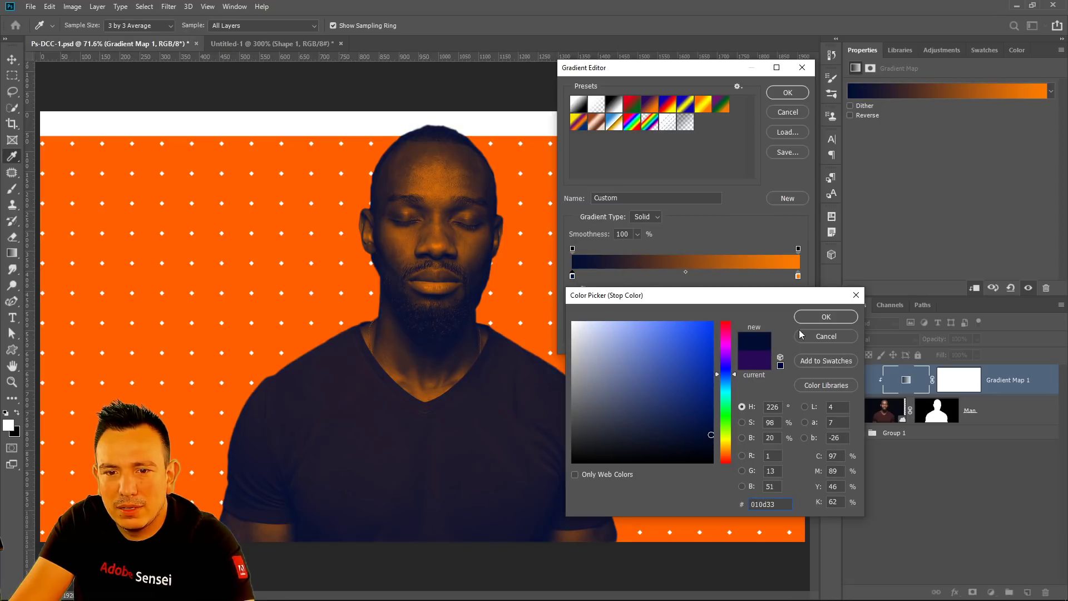
{"action": "left_click", "coordinate": [810, 320]}
Set the gradient's light-end colour stop to a pale cyan, #cbf9ff
{"action": "double_click", "coordinate": [799, 277]}
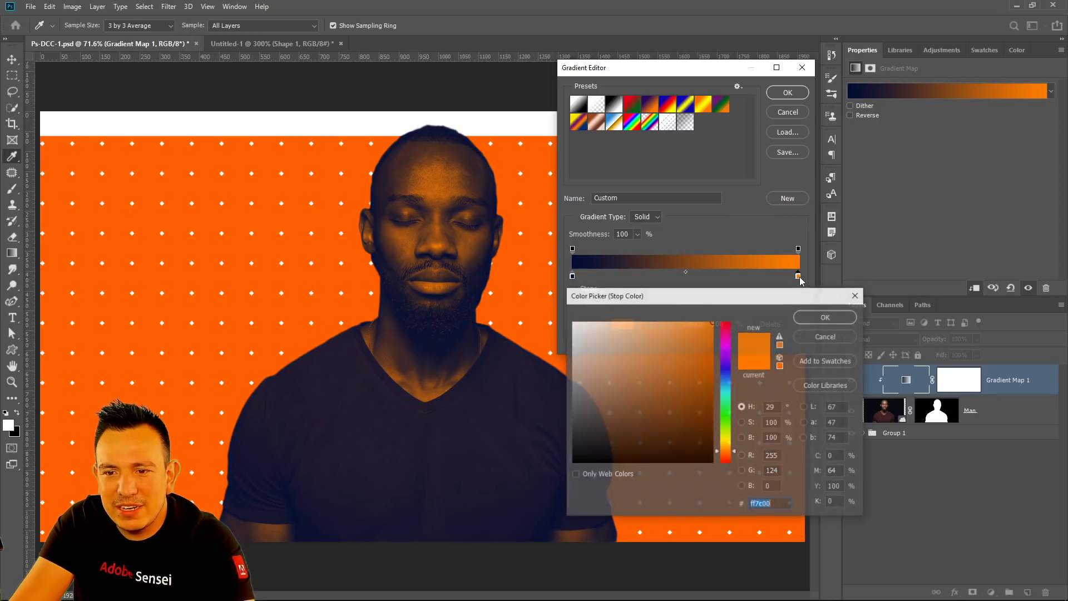
{"action": "left_click", "coordinate": [726, 390]}
{"action": "left_click", "coordinate": [659, 339]}
{"action": "left_click_drag", "start_coordinate": [659, 339], "coordinate": [601, 322]}
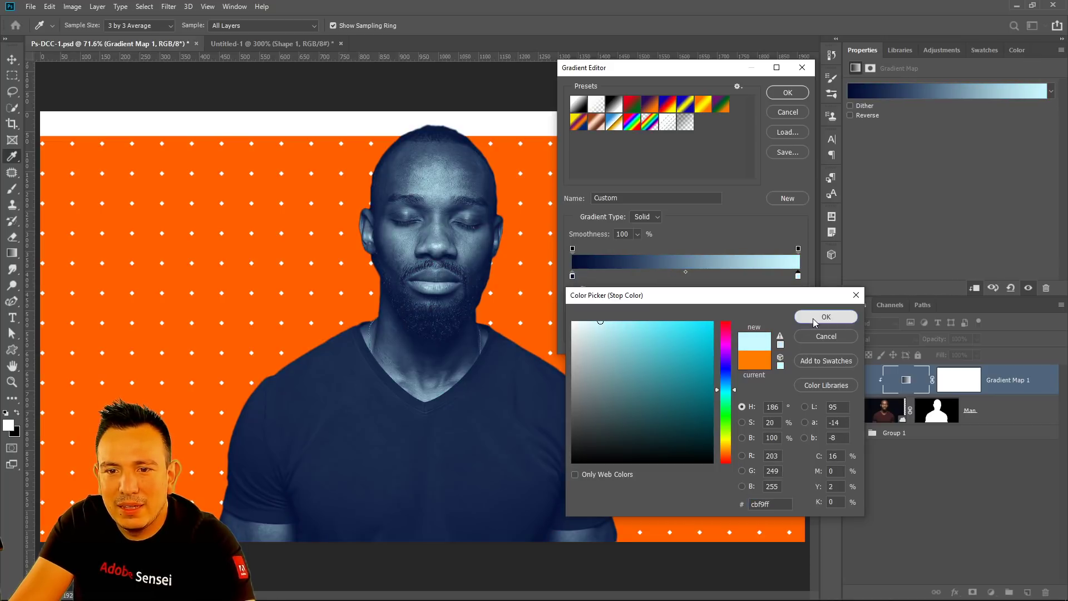
{"action": "left_click", "coordinate": [813, 319]}
Add a colour stop at about 49% of the gradient and set it to the saturated blue #004ce7
{"action": "left_click", "coordinate": [683, 275]}
{"action": "double_click", "coordinate": [683, 275]}
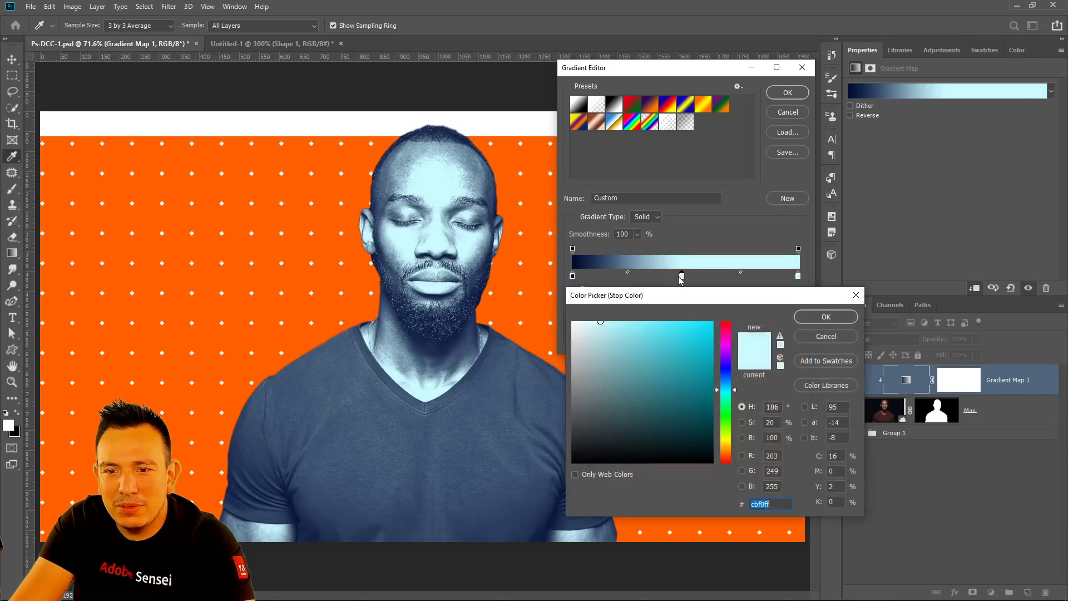
{"action": "left_click", "coordinate": [726, 372]}
{"action": "left_click", "coordinate": [709, 345]}
{"action": "left_click", "coordinate": [713, 335]}
{"action": "left_click", "coordinate": [727, 371]}
{"action": "left_click_drag", "start_coordinate": [727, 372], "coordinate": [726, 378]}
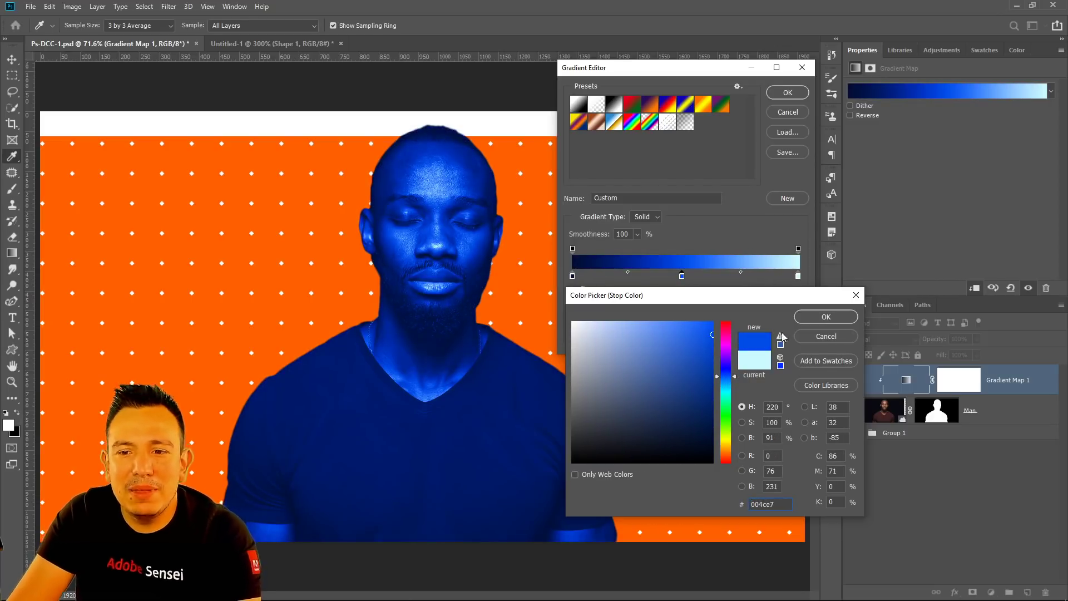
{"action": "left_click", "coordinate": [828, 317]}
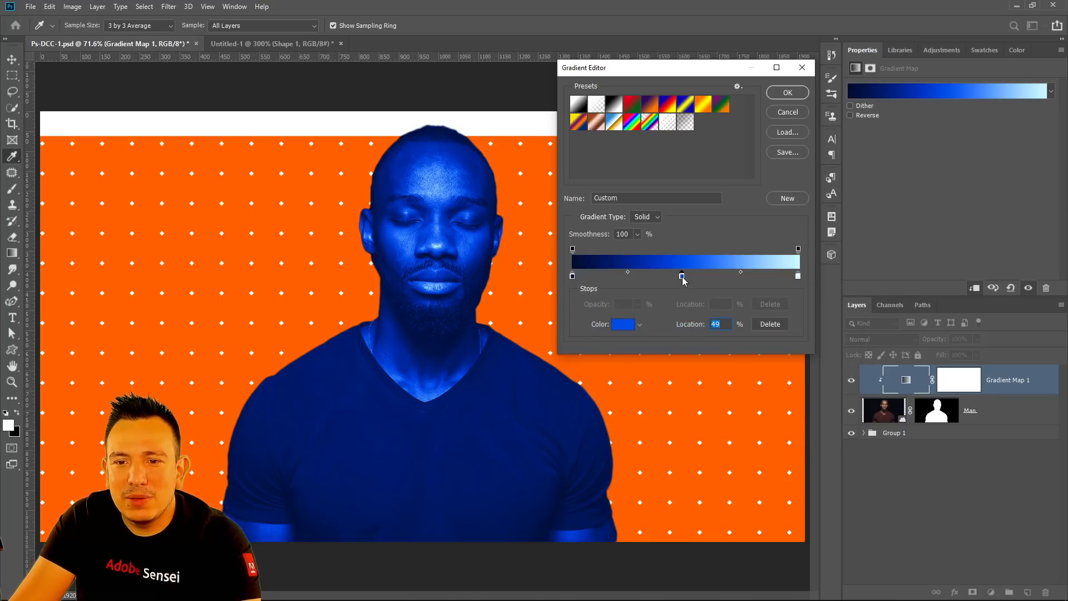
Fine-tune the positions of the gradient's dark and middle colour stops and apply the gradient
{"action": "left_click_drag", "start_coordinate": [683, 280], "coordinate": [683, 282]}
{"action": "left_click_drag", "start_coordinate": [574, 277], "coordinate": [582, 280]}
{"action": "left_click_drag", "start_coordinate": [685, 281], "coordinate": [680, 281]}
{"action": "left_click", "coordinate": [787, 94]}
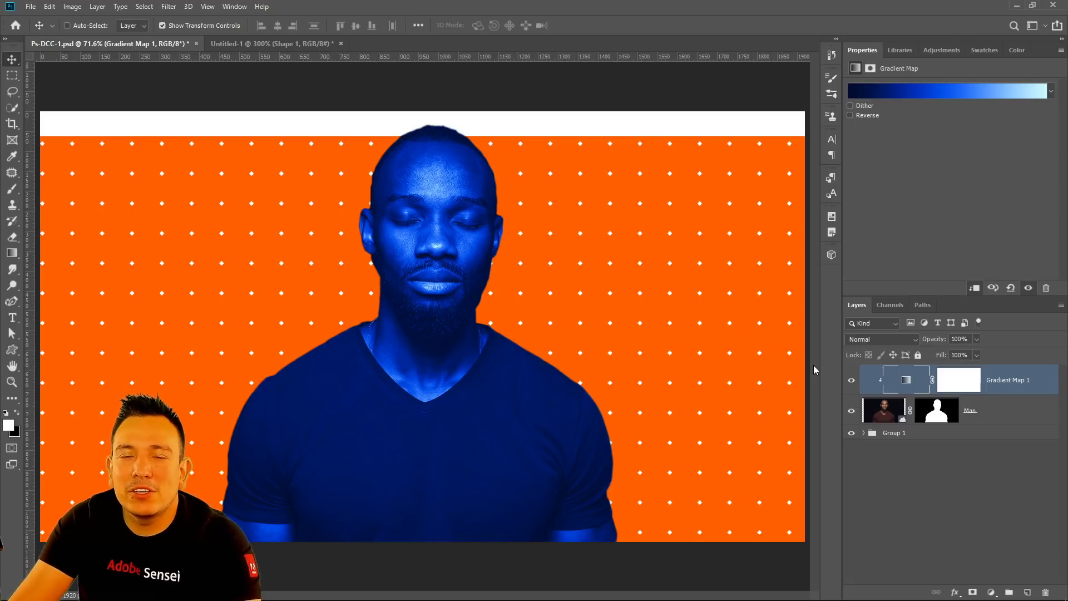
Toggle the Gradient Map layer's visibility repeatedly to compare the man with and without the blue recolouring
{"action": "left_click", "coordinate": [859, 388]}
{"action": "left_click", "coordinate": [859, 387]}
{"action": "left_click", "coordinate": [859, 388]}
{"action": "left_click", "coordinate": [858, 388]}
{"action": "left_click", "coordinate": [857, 388]}
{"action": "left_click", "coordinate": [858, 388]}
{"action": "left_click", "coordinate": [858, 388]}
{"action": "left_click", "coordinate": [857, 388]}
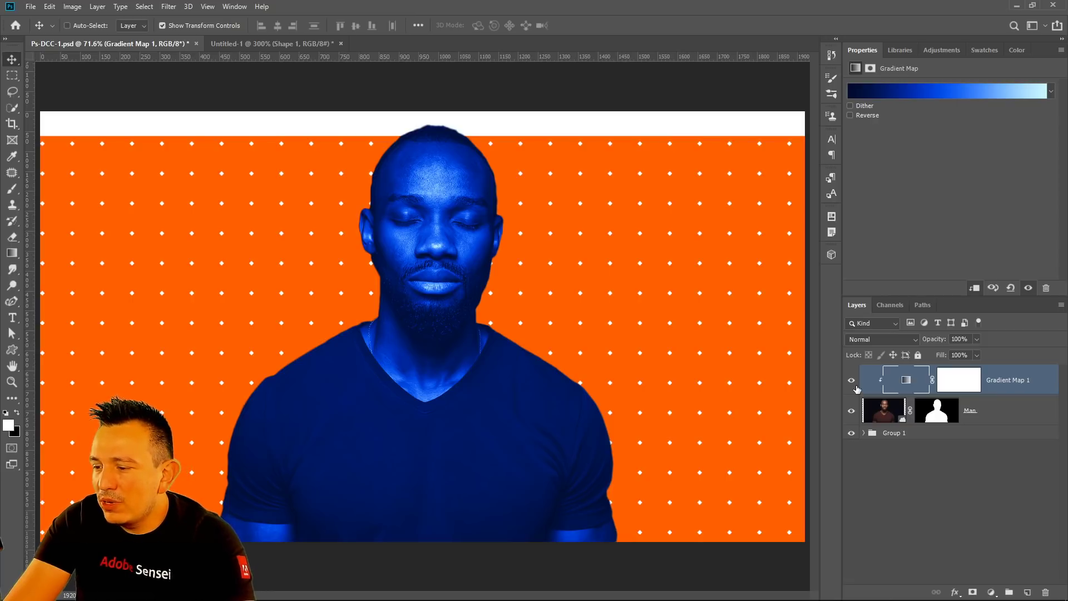
Add an empty layer between Man and the Gradient Map, clipped to Man, and name it Dodge & Burn
{"action": "left_click", "coordinate": [1010, 419]}
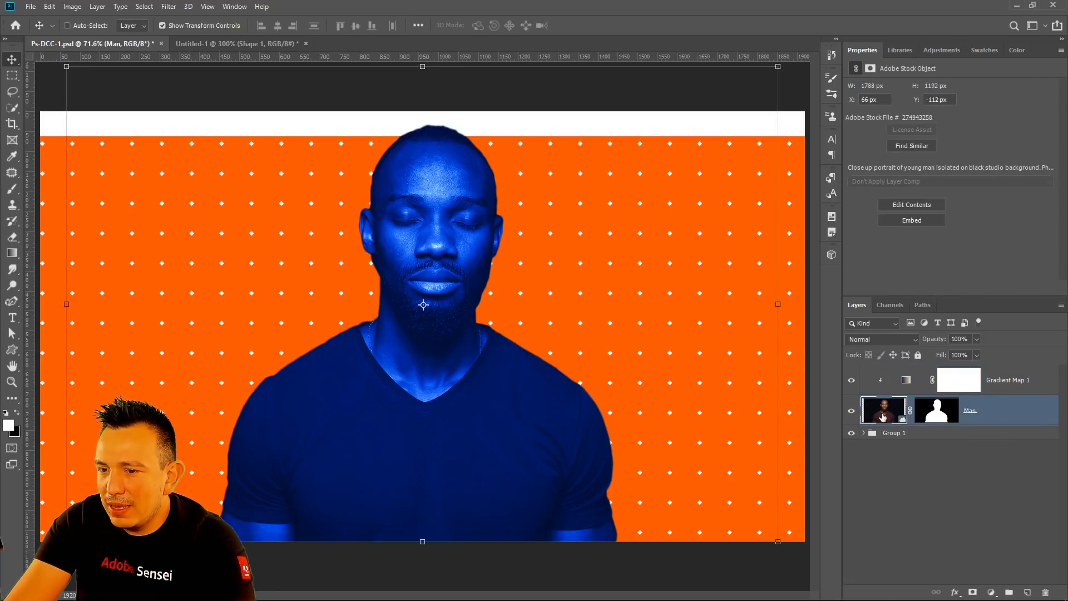
{"action": "left_click", "coordinate": [1028, 592]}
{"action": "double_click", "coordinate": [946, 410]}
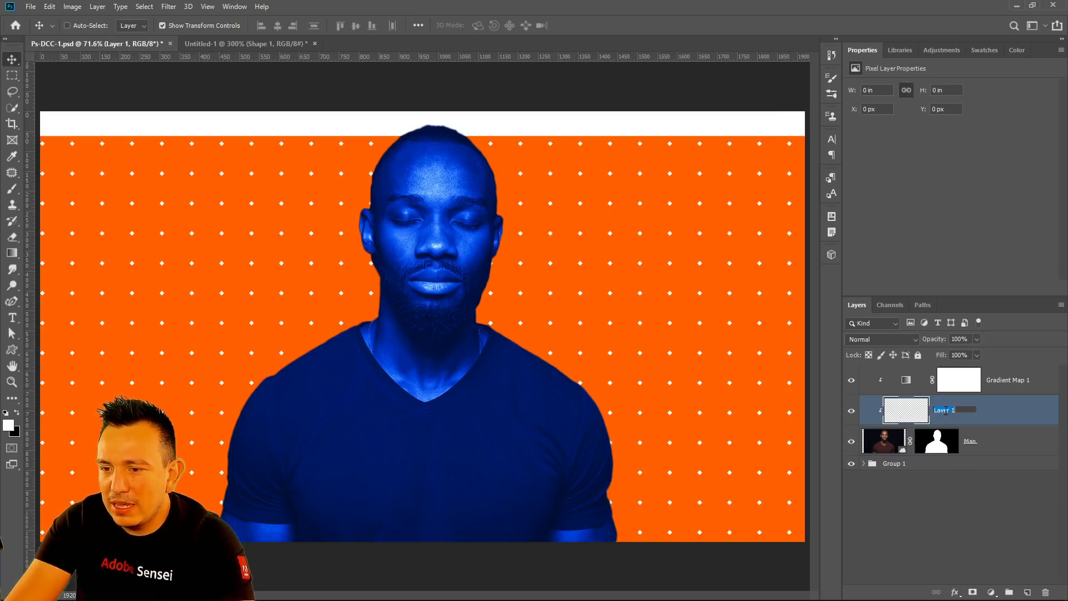
{"action": "type", "text": "Dodge & Burn"}
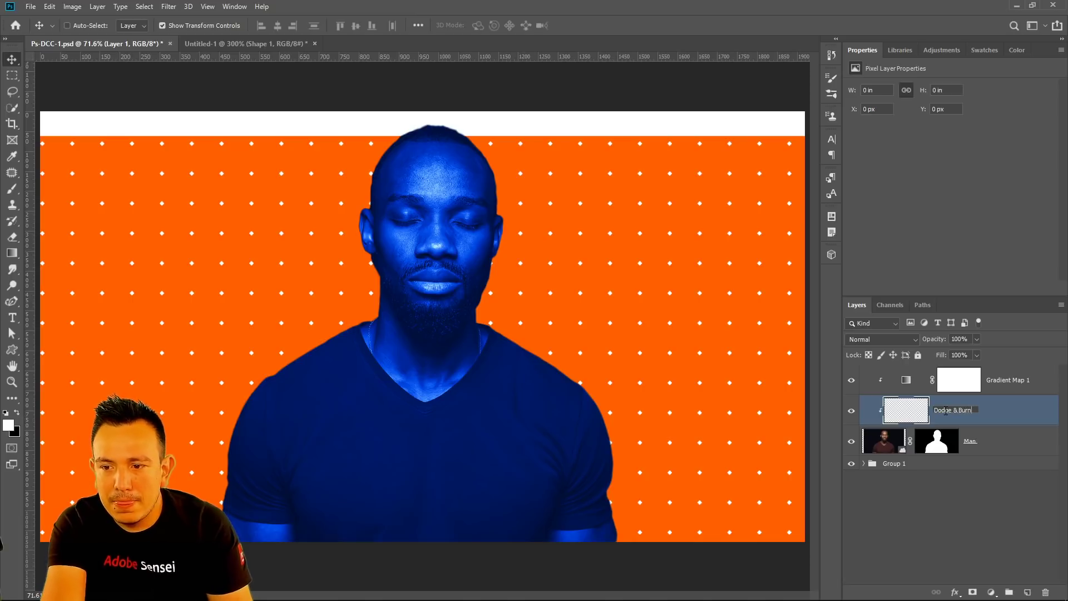
{"action": "key", "text": "Return"}
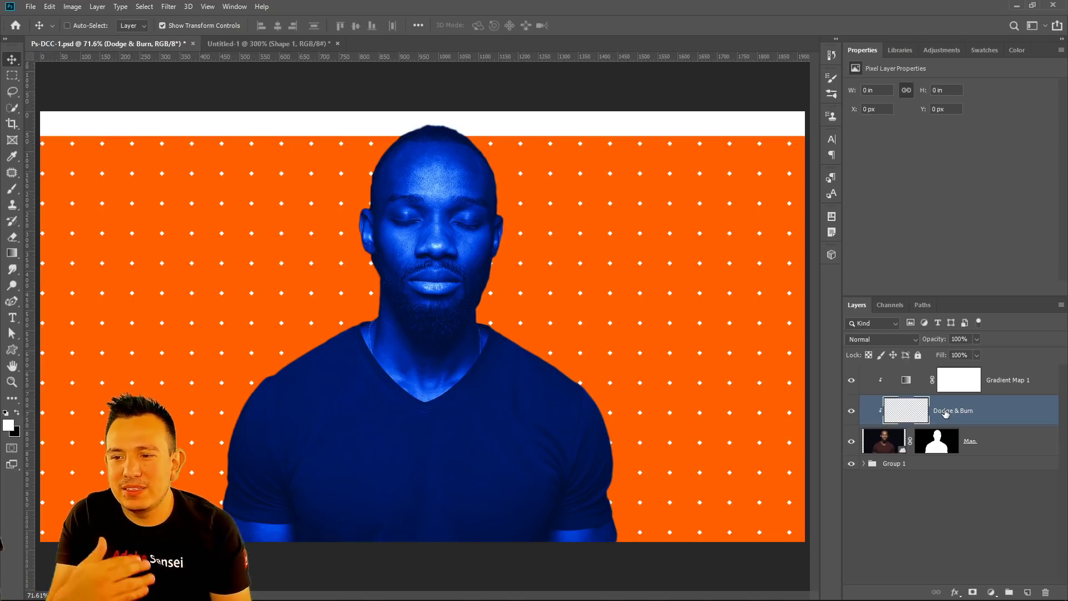
Add three empty test layers directly above Man, inside its clipping stack
{"action": "left_click", "coordinate": [983, 444]}
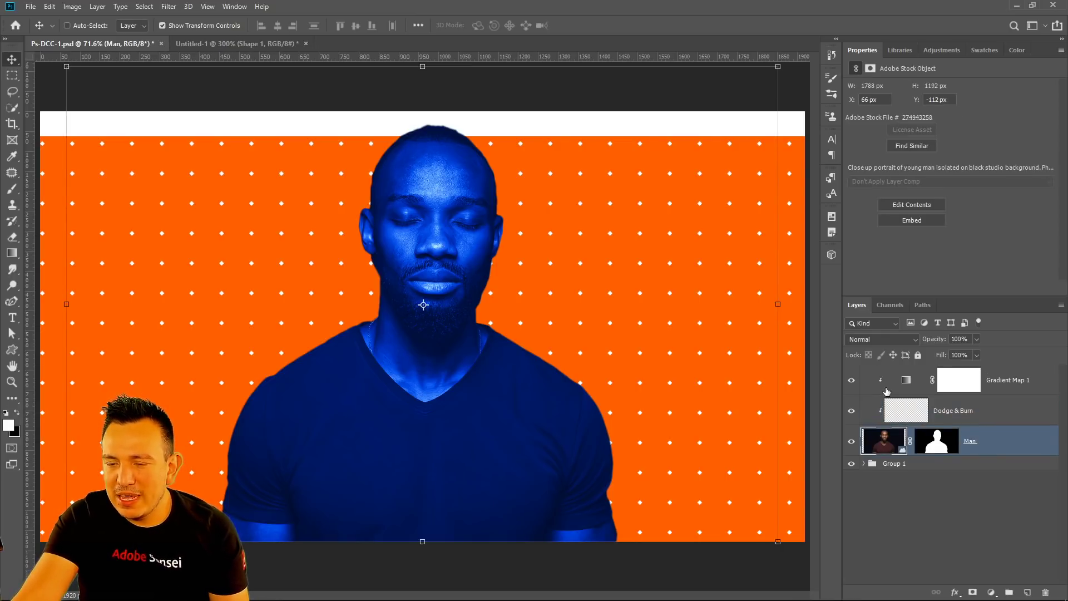
{"action": "left_click", "coordinate": [1026, 593]}
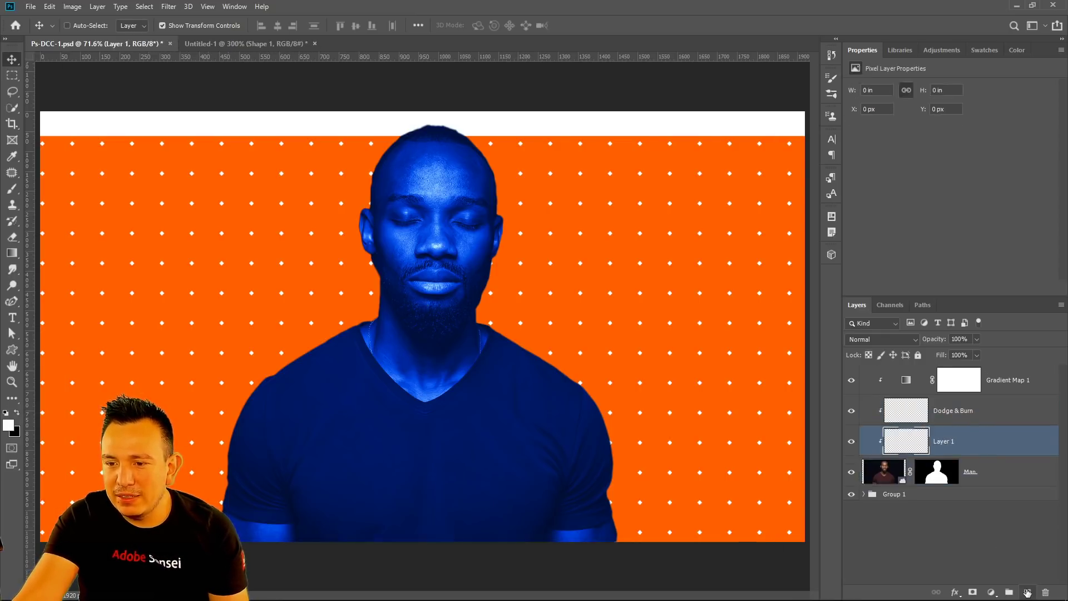
{"action": "left_click", "coordinate": [1026, 592]}
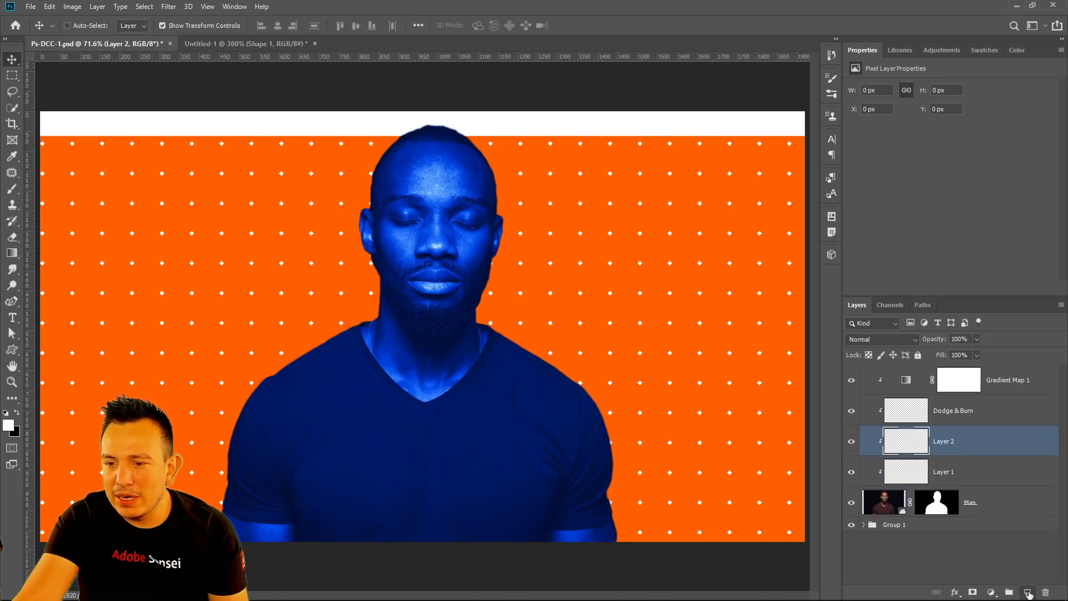
{"action": "left_click", "coordinate": [1028, 593]}
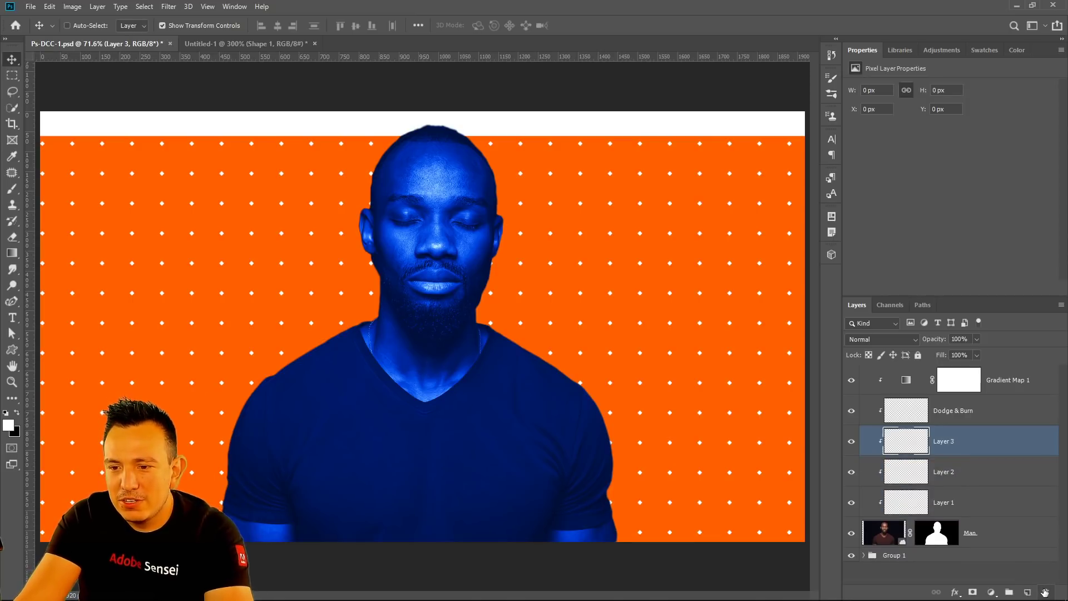
Delete the three empty test layers between Man and Dodge & Burn
{"action": "left_click", "coordinate": [1045, 593]}
{"action": "left_click", "coordinate": [482, 226]}
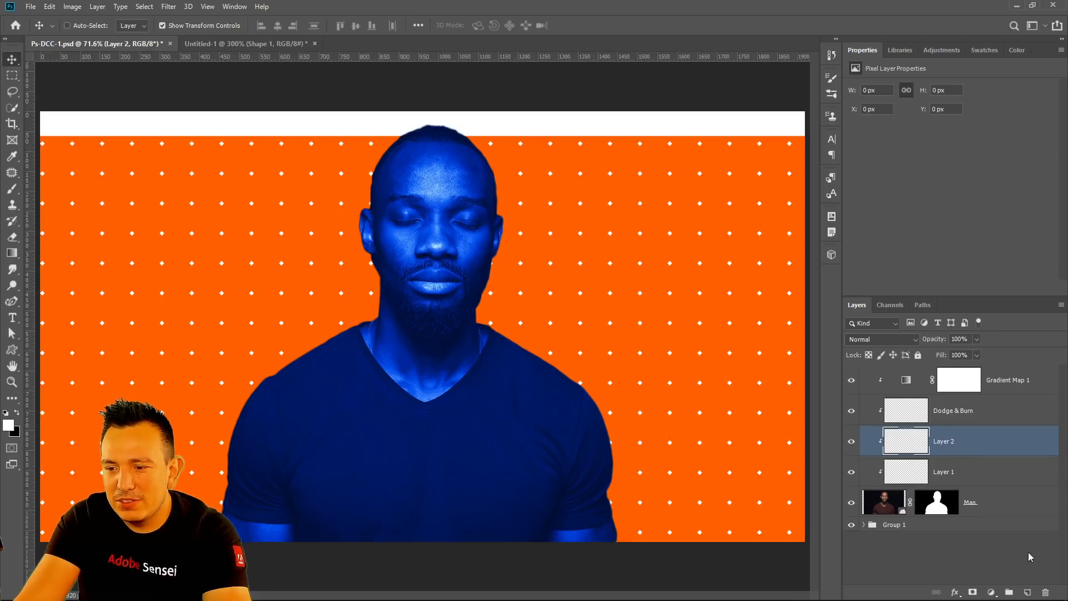
{"action": "left_click", "coordinate": [1042, 592]}
{"action": "left_click", "coordinate": [482, 226]}
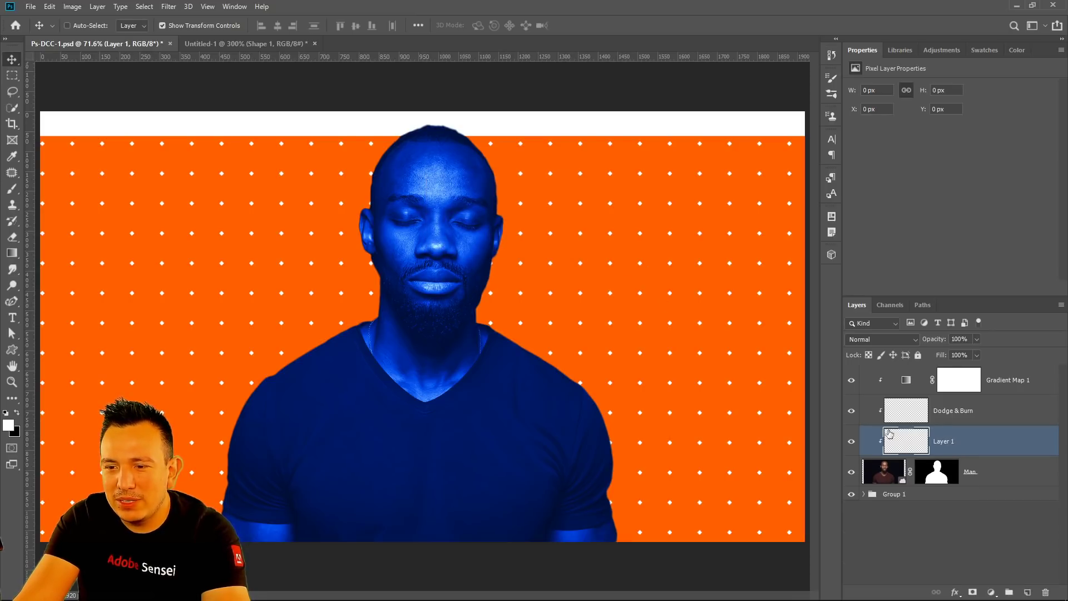
{"action": "left_click", "coordinate": [1046, 593]}
{"action": "left_click", "coordinate": [482, 227]}
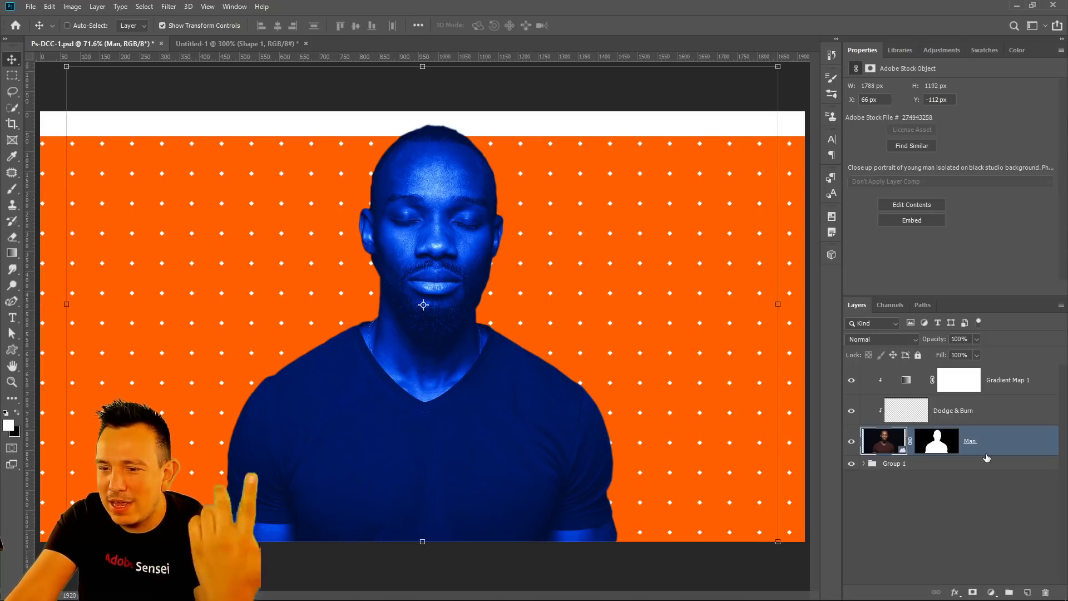
Add an empty layer above the Gradient Map, clip it to the stack, and delete it
{"action": "left_click", "coordinate": [1021, 388]}
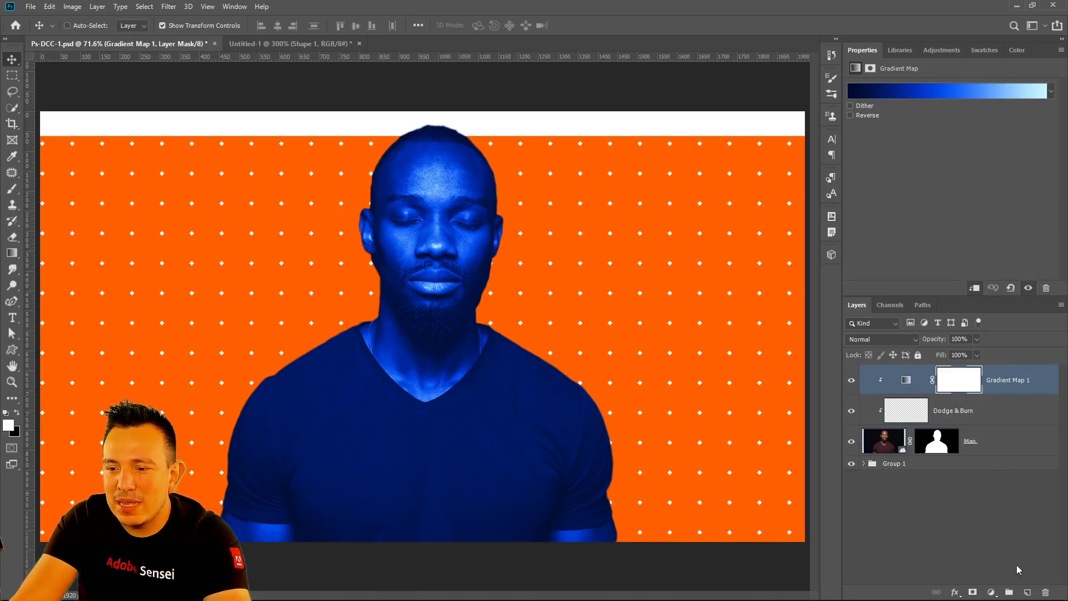
{"action": "left_click", "coordinate": [1028, 592]}
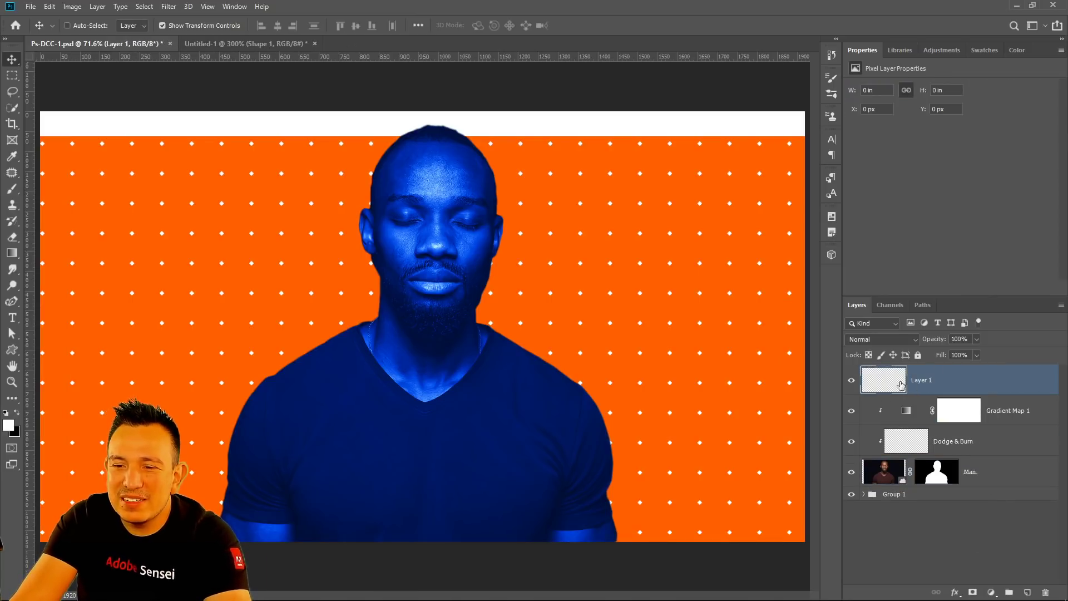
{"action": "key", "text": "ctrl+alt+g"}
{"action": "left_click_drag", "start_coordinate": [914, 383], "coordinate": [1047, 592]}
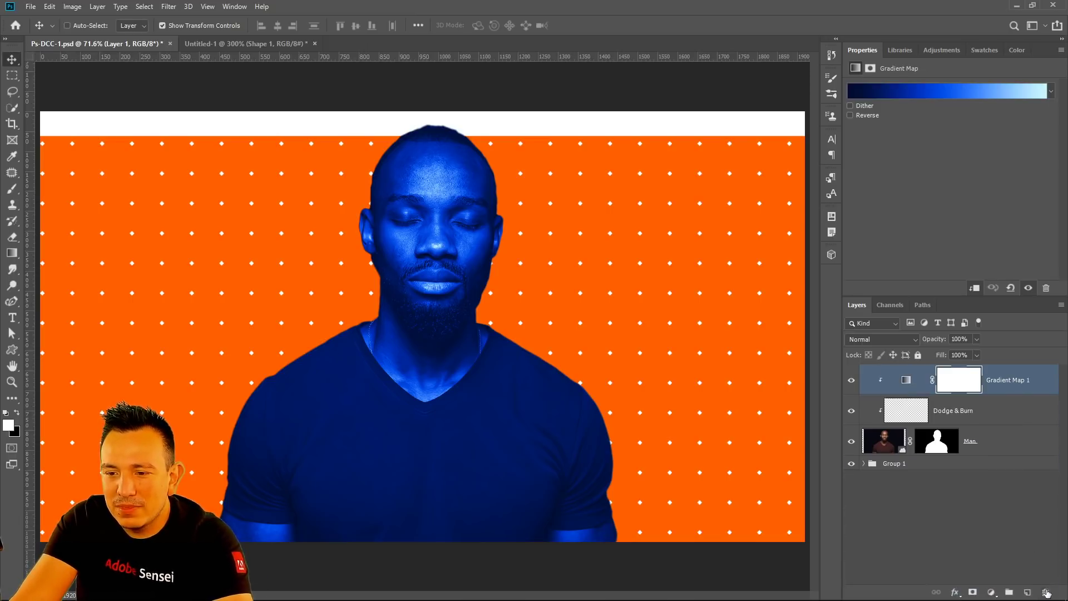
Add an empty layer directly above Man to test its automatic clipping, and delete it
{"action": "left_click", "coordinate": [1001, 445]}
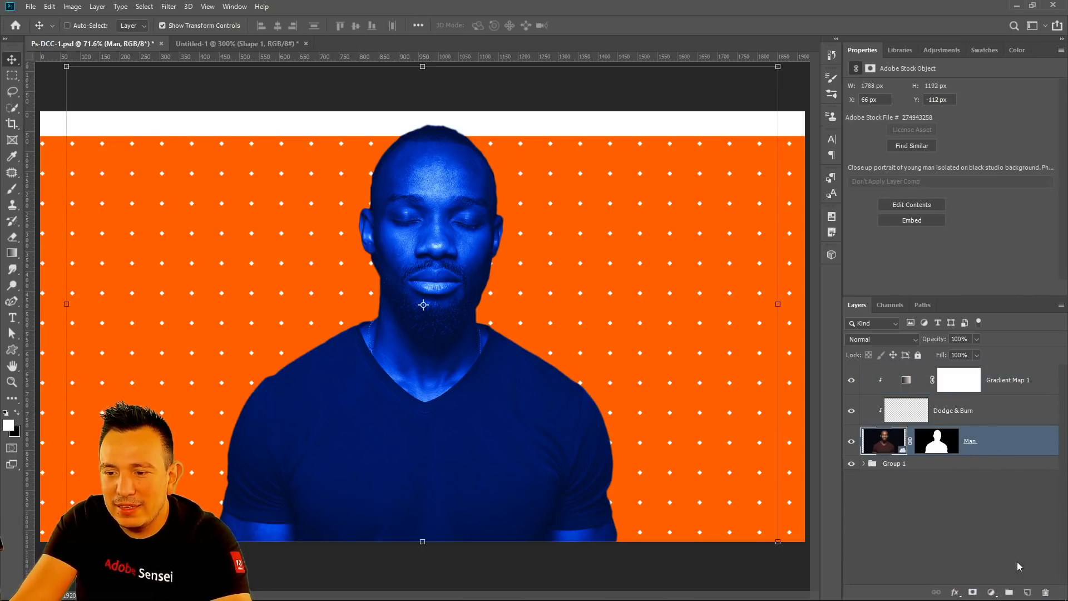
{"action": "left_click", "coordinate": [1027, 592]}
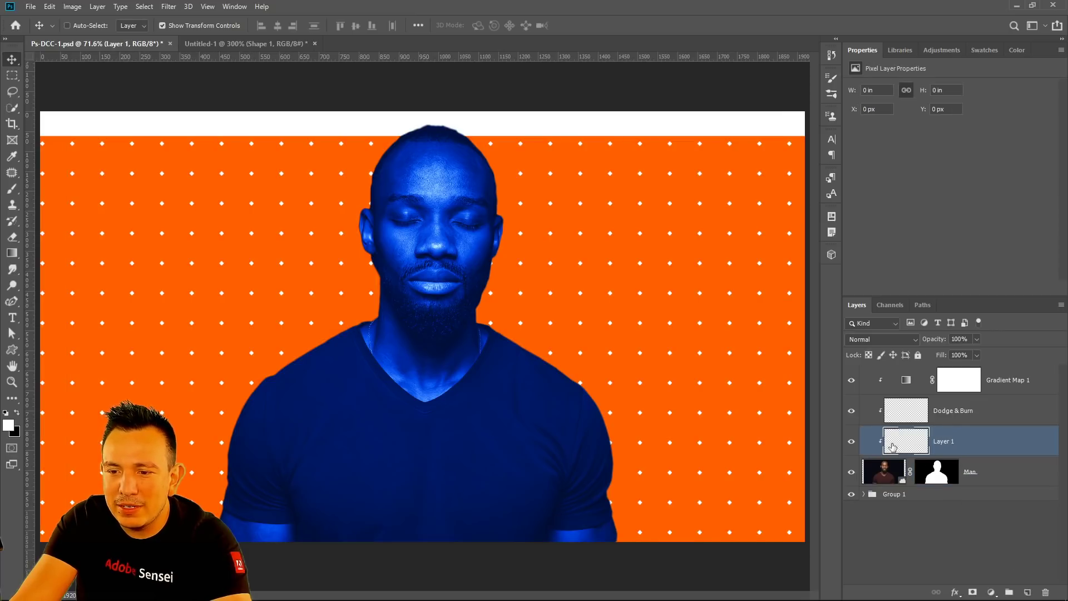
{"action": "left_click_drag", "start_coordinate": [891, 448], "coordinate": [1045, 592]}
Fill the Dodge & Burn layer with 50% Gray in Normal mode at 100% opacity
{"action": "left_click", "coordinate": [937, 416]}
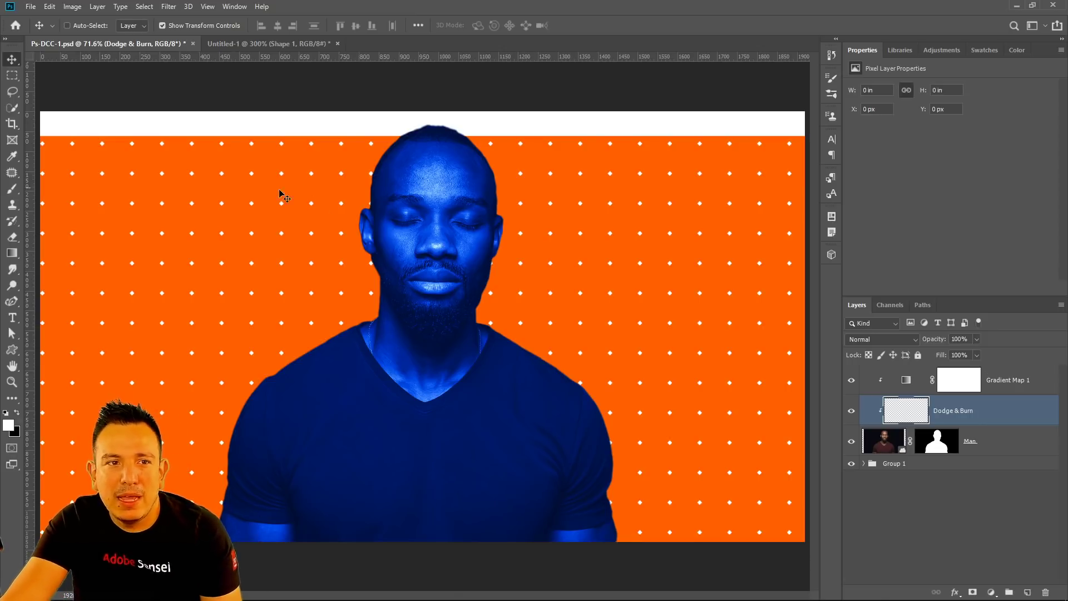
{"action": "left_click", "coordinate": [30, 6]}
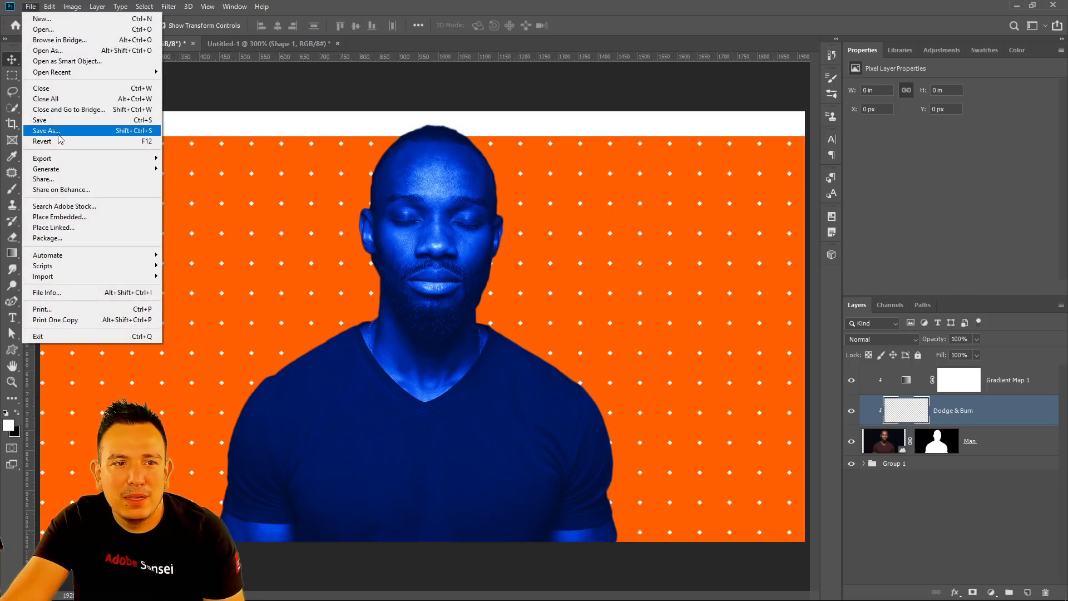
{"action": "mouse_move", "coordinate": [50, 7]}
{"action": "left_click", "coordinate": [72, 181]}
{"action": "left_click", "coordinate": [639, 141]}
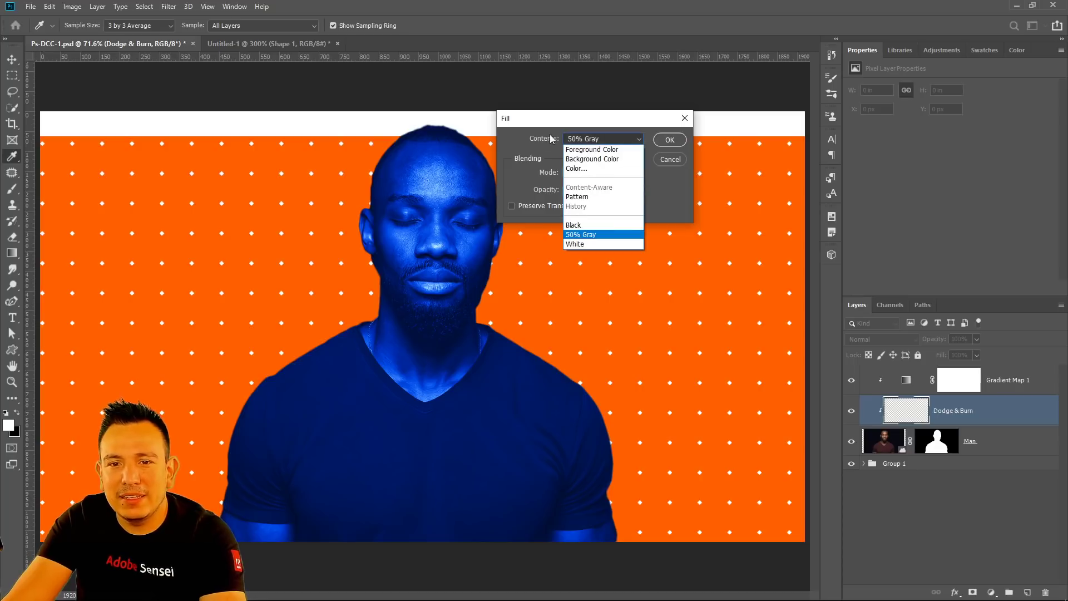
{"action": "left_click", "coordinate": [605, 240]}
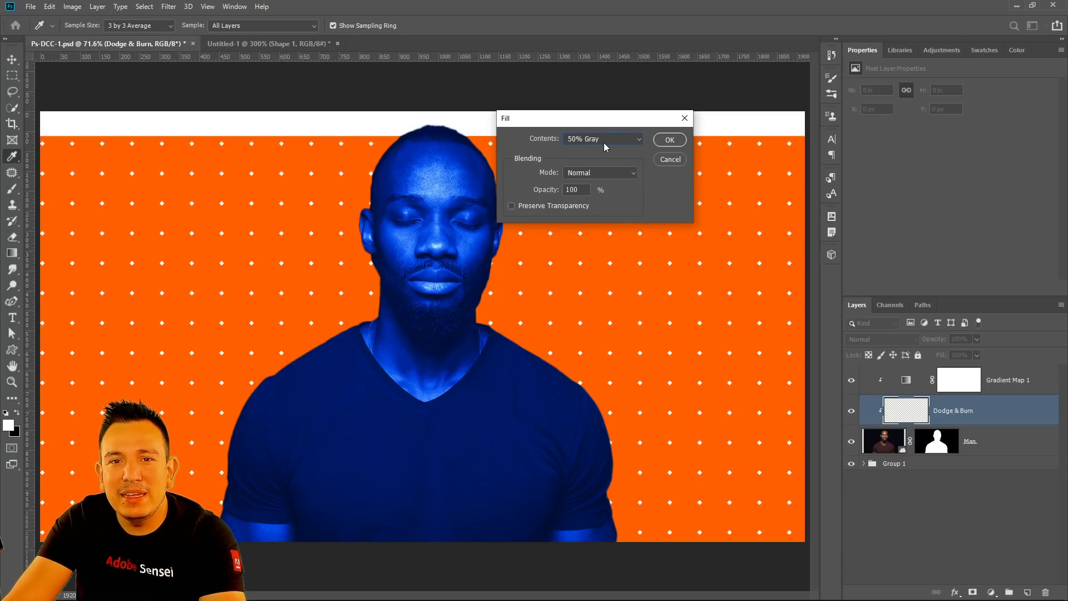
{"action": "left_click", "coordinate": [667, 140]}
{"action": "key", "text": "v"}
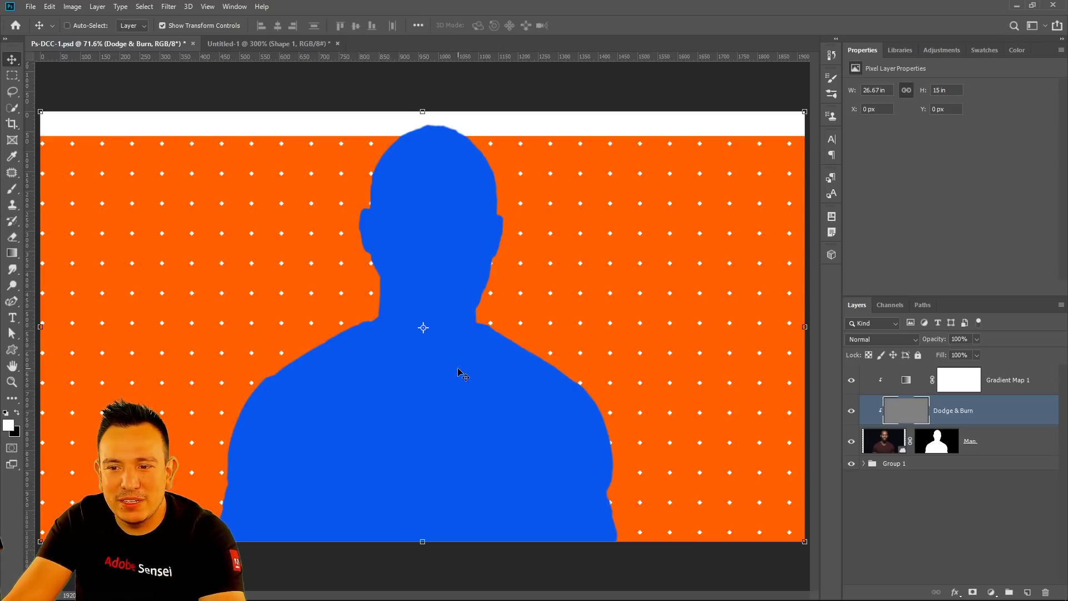
Set the Dodge & Burn layer's blend mode to Overlay
{"action": "left_click", "coordinate": [871, 340]}
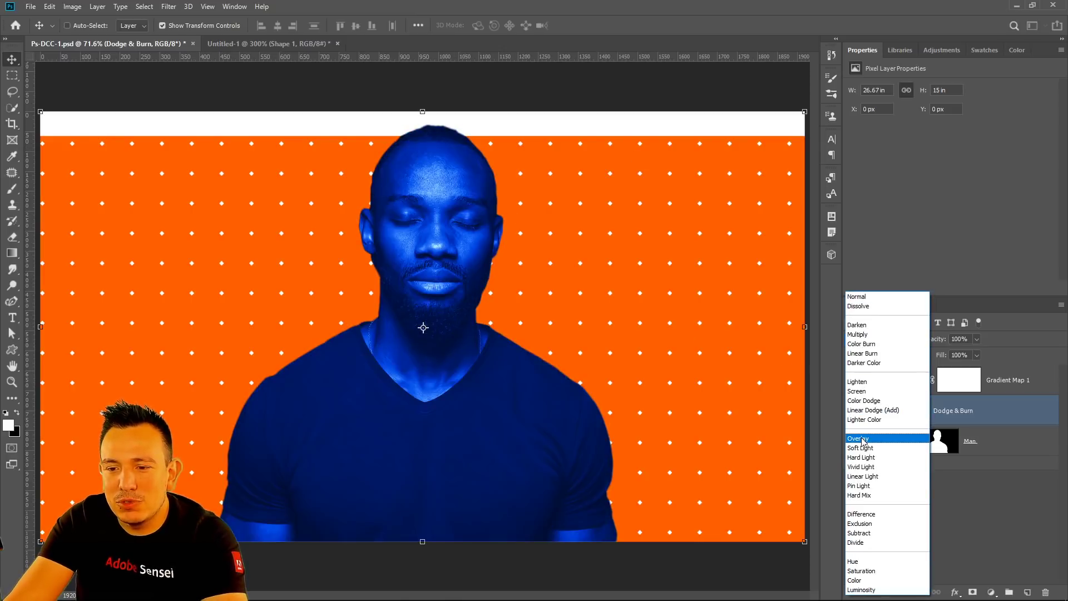
{"action": "left_click", "coordinate": [860, 439]}
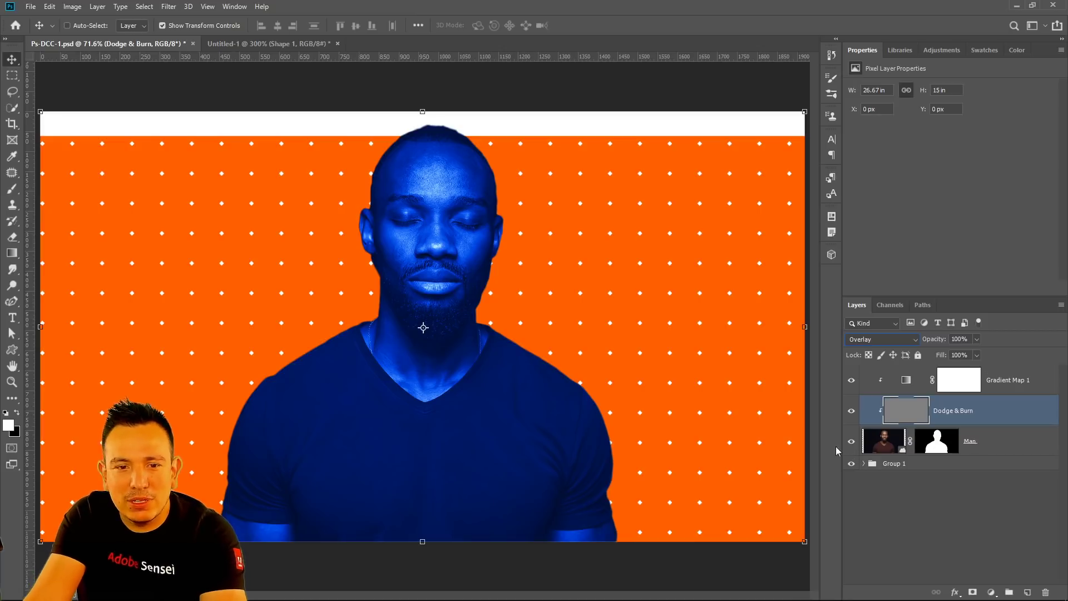
Brighten the man's forehead, cheeks, neck, shoulders and arms with the Dodge tool at 125 px, Midtones, 100% exposure
{"action": "left_click", "coordinate": [16, 290]}
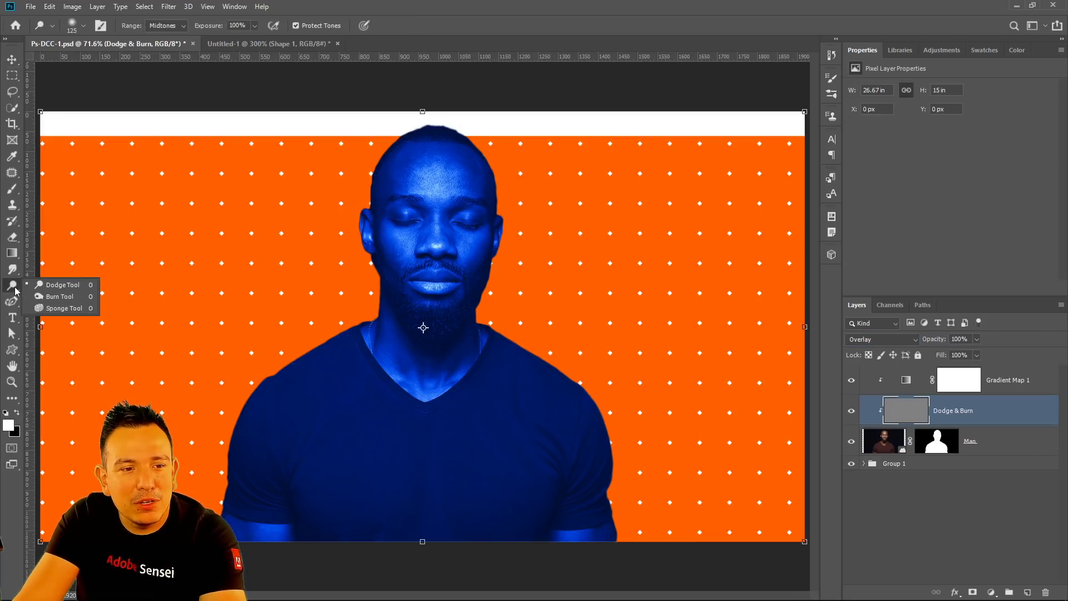
{"action": "left_click", "coordinate": [49, 287]}
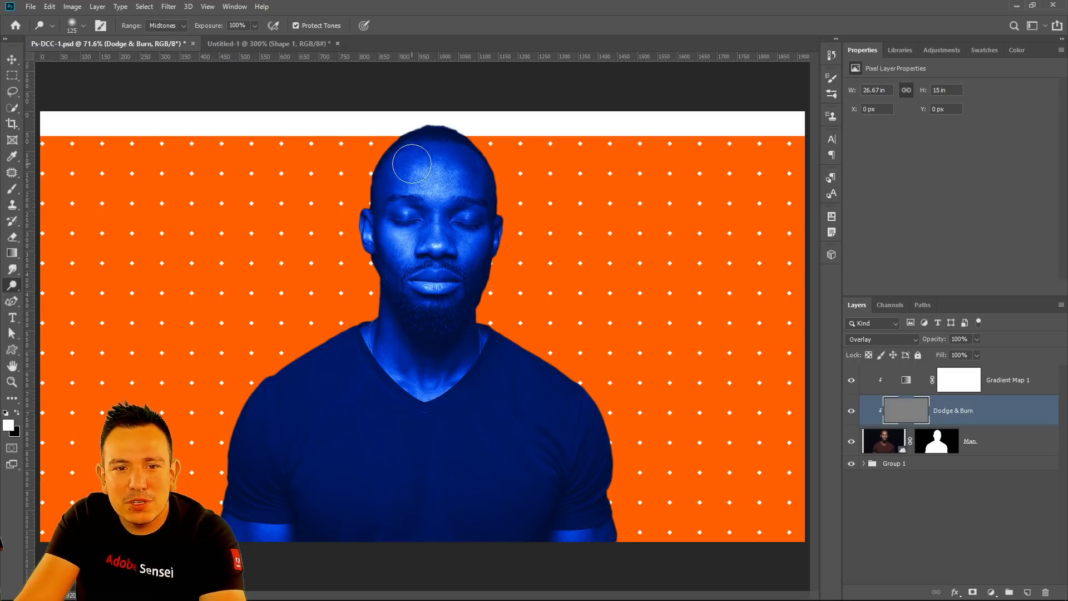
{"action": "mouse_move", "coordinate": [387, 234]}
{"action": "left_mouse_down"}
{"action": "mouse_move", "coordinate": [402, 292]}
{"action": "mouse_move", "coordinate": [423, 321]}
{"action": "mouse_move", "coordinate": [392, 246]}
{"action": "left_mouse_up"}
{"action": "left_click_drag", "start_coordinate": [399, 180], "coordinate": [419, 158]}
{"action": "mouse_move", "coordinate": [385, 338]}
{"action": "left_mouse_down"}
{"action": "mouse_move", "coordinate": [382, 363]}
{"action": "mouse_move", "coordinate": [389, 355]}
{"action": "left_mouse_up"}
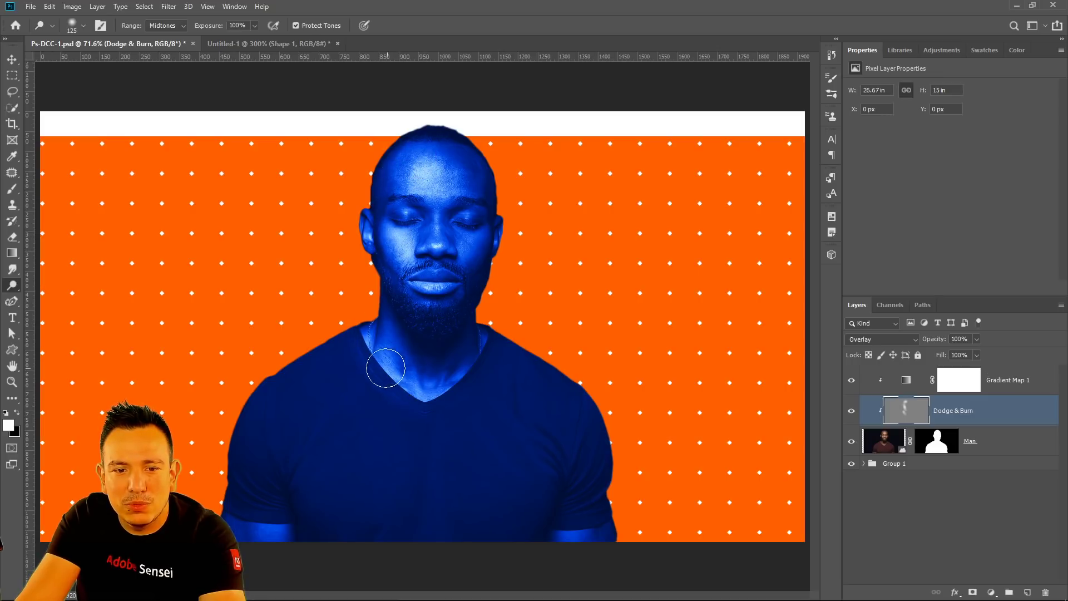
{"action": "left_click_drag", "start_coordinate": [240, 528], "coordinate": [312, 539]}
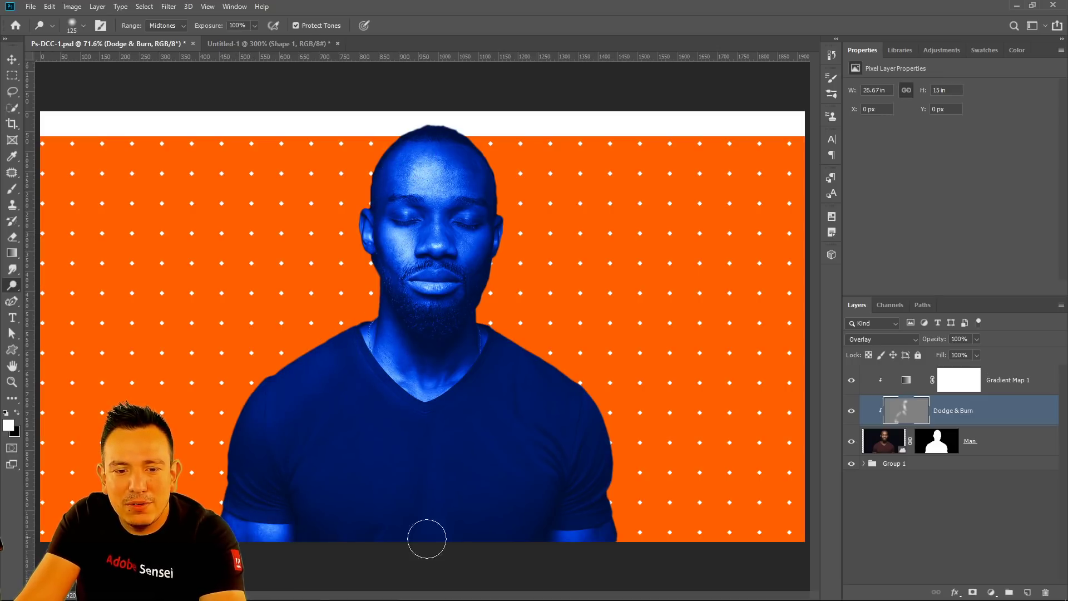
{"action": "left_click_drag", "start_coordinate": [575, 541], "coordinate": [601, 530]}
{"action": "mouse_move", "coordinate": [601, 480]}
{"action": "left_mouse_down"}
{"action": "mouse_move", "coordinate": [506, 345]}
{"action": "mouse_move", "coordinate": [469, 360]}
{"action": "left_mouse_up"}
{"action": "left_click_drag", "start_coordinate": [476, 250], "coordinate": [487, 231]}
{"action": "left_click_drag", "start_coordinate": [469, 164], "coordinate": [473, 165]}
{"action": "left_click_drag", "start_coordinate": [416, 147], "coordinate": [398, 152]}
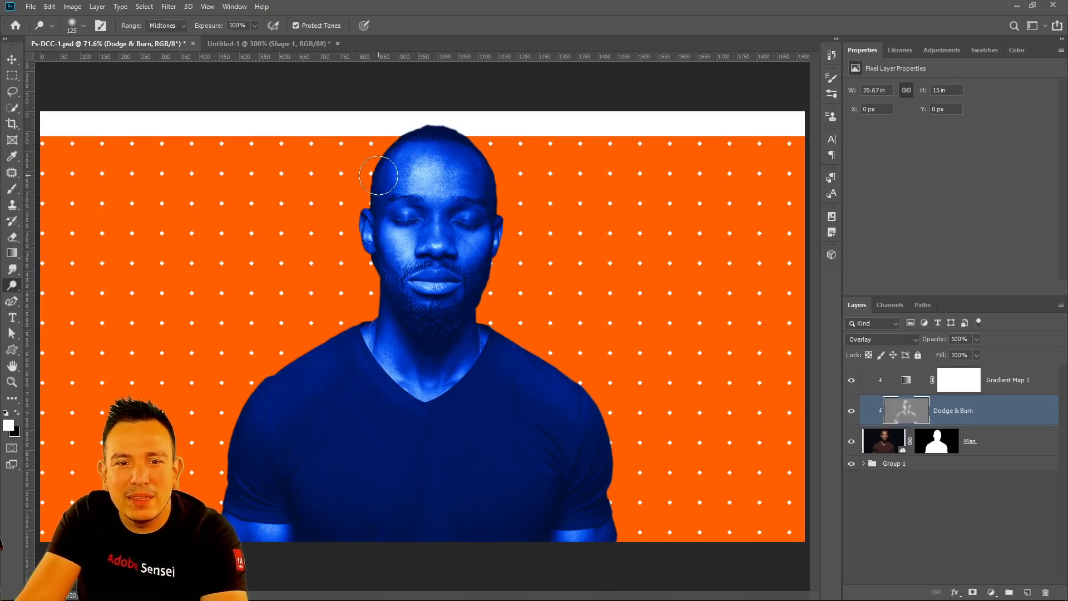
Compare the portrait with and without Dodge & Burn, and inspect its strokes in Normal mode before restoring Overlay
{"action": "left_click", "coordinate": [851, 412]}
{"action": "left_click", "coordinate": [851, 412]}
{"action": "left_click", "coordinate": [874, 340]}
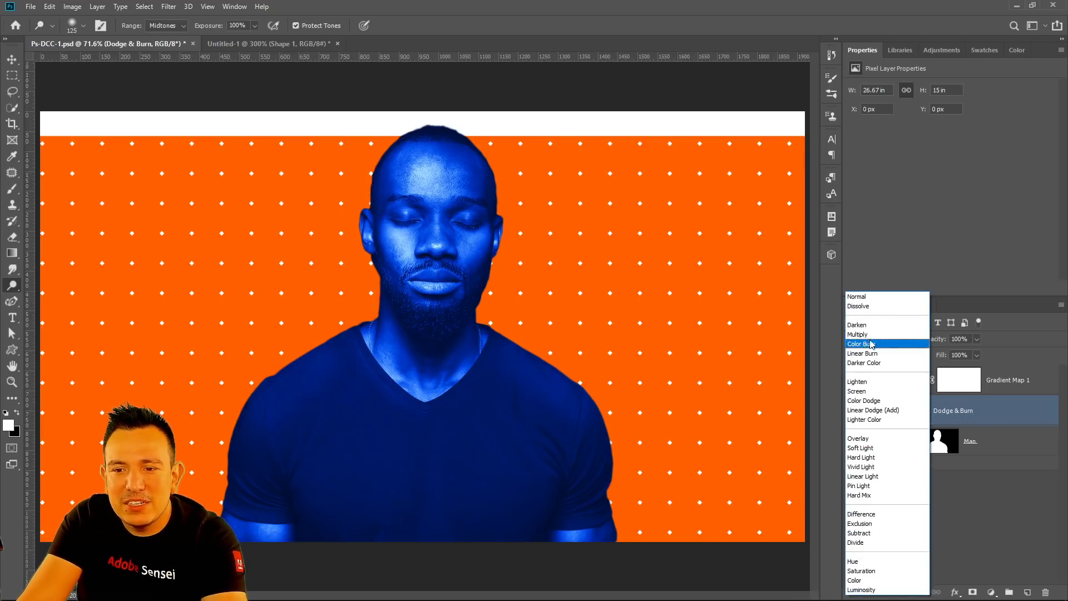
{"action": "left_click", "coordinate": [862, 294]}
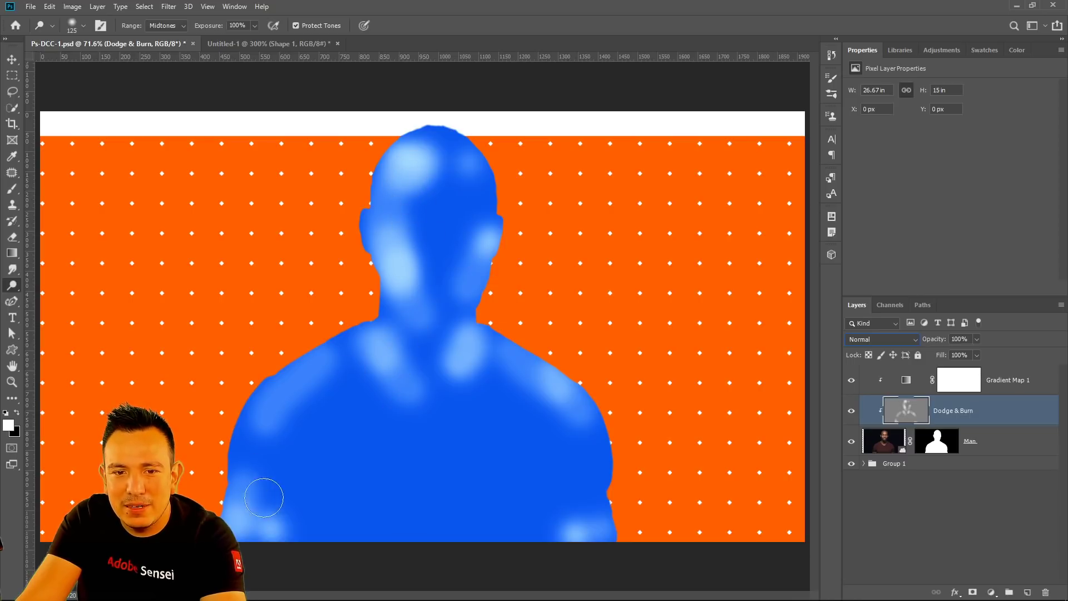
{"action": "left_click", "coordinate": [893, 338]}
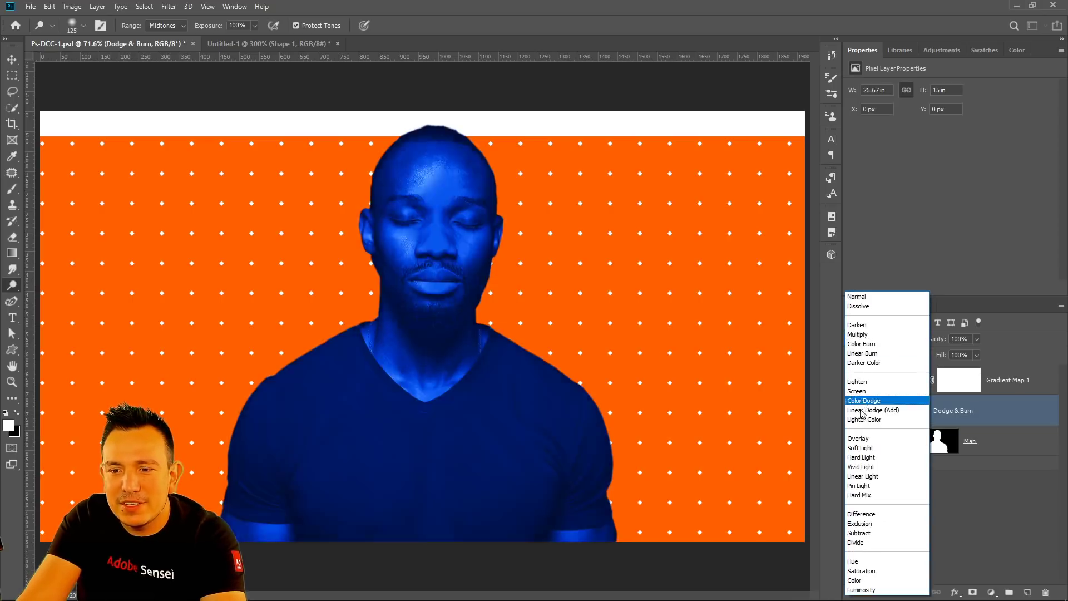
{"action": "left_click", "coordinate": [859, 440]}
Darken the shirt and neck shadows on the Dodge & Burn layer with a 200 px Burn tool, Midtones, 50% exposure
{"action": "left_click_drag", "start_coordinate": [12, 287], "coordinate": [56, 296]}
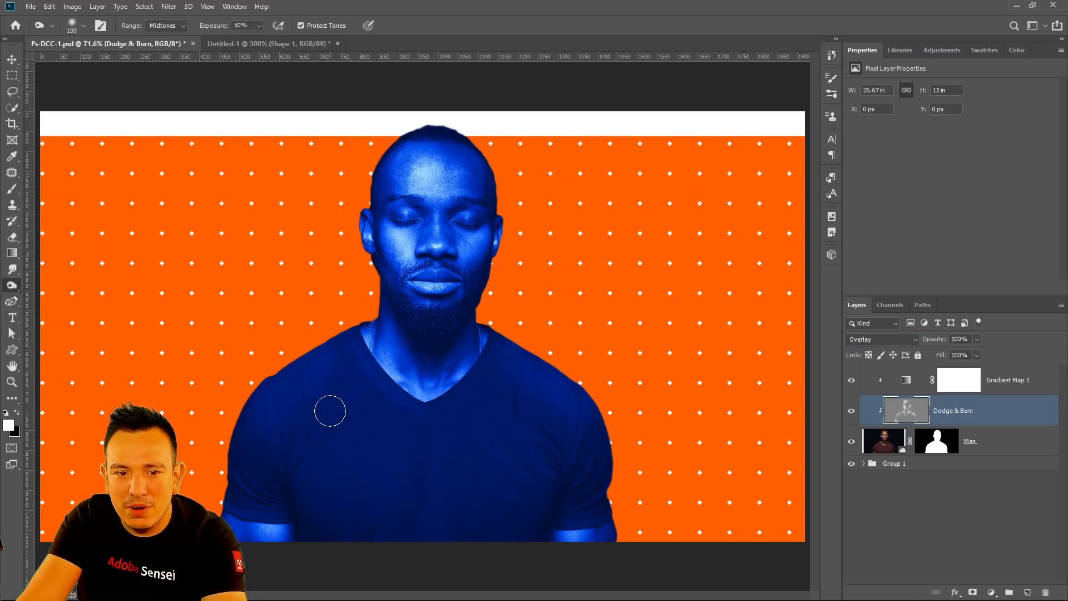
{"action": "key", "text": "bracketright"}
{"action": "key", "text": "bracketright"}
{"action": "key", "text": "bracketright"}
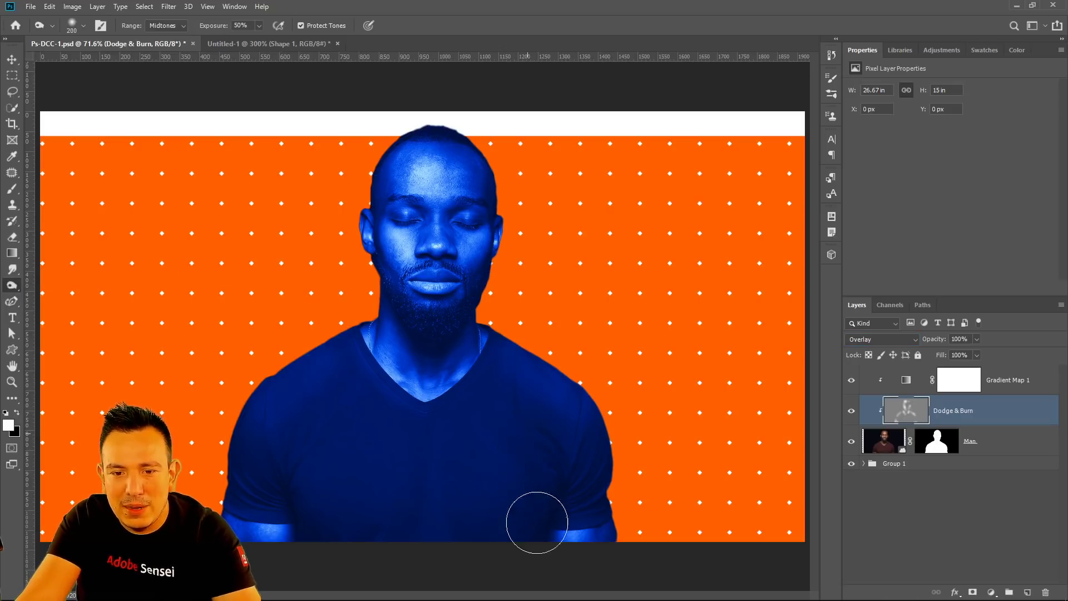
{"action": "key", "text": "bracketright"}
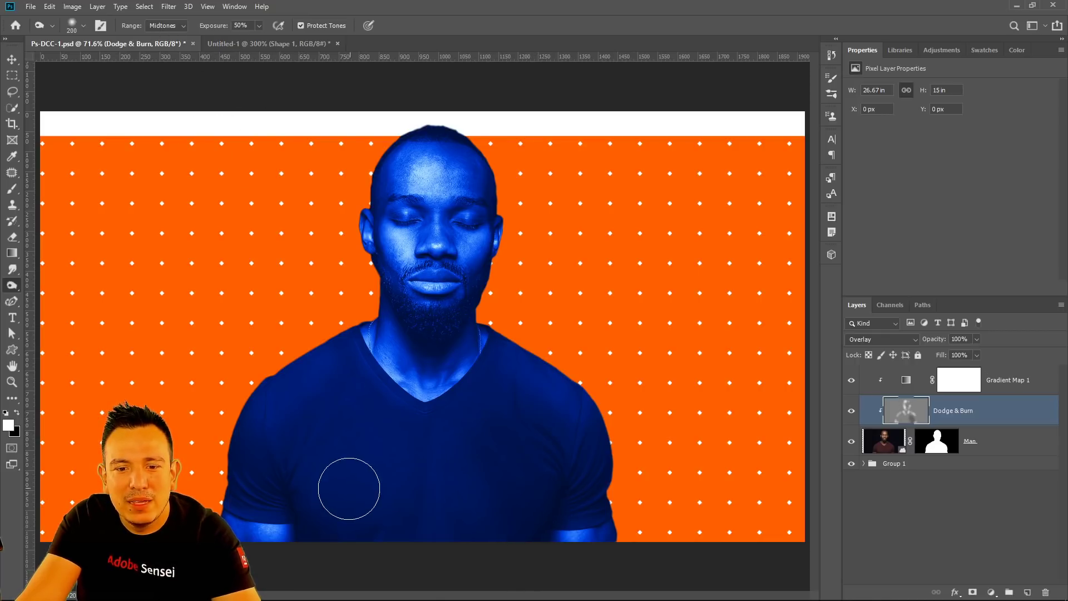
{"action": "mouse_move", "coordinate": [335, 529]}
{"action": "left_mouse_down"}
{"action": "mouse_move", "coordinate": [339, 430]}
{"action": "mouse_move", "coordinate": [313, 478]}
{"action": "mouse_move", "coordinate": [337, 423]}
{"action": "mouse_move", "coordinate": [311, 411]}
{"action": "mouse_move", "coordinate": [397, 413]}
{"action": "mouse_move", "coordinate": [386, 420]}
{"action": "mouse_move", "coordinate": [433, 431]}
{"action": "mouse_move", "coordinate": [382, 458]}
{"action": "mouse_move", "coordinate": [409, 528]}
{"action": "mouse_move", "coordinate": [487, 539]}
{"action": "mouse_move", "coordinate": [308, 522]}
{"action": "mouse_move", "coordinate": [559, 504]}
{"action": "mouse_move", "coordinate": [585, 532]}
{"action": "mouse_move", "coordinate": [559, 357]}
{"action": "mouse_move", "coordinate": [527, 346]}
{"action": "mouse_move", "coordinate": [502, 371]}
{"action": "mouse_move", "coordinate": [352, 356]}
{"action": "mouse_move", "coordinate": [329, 328]}
{"action": "mouse_move", "coordinate": [383, 297]}
{"action": "mouse_move", "coordinate": [362, 264]}
{"action": "mouse_move", "coordinate": [387, 154]}
{"action": "mouse_move", "coordinate": [500, 157]}
{"action": "mouse_move", "coordinate": [475, 318]}
{"action": "mouse_move", "coordinate": [441, 328]}
{"action": "mouse_move", "coordinate": [407, 357]}
{"action": "mouse_move", "coordinate": [435, 371]}
{"action": "mouse_move", "coordinate": [527, 373]}
{"action": "mouse_move", "coordinate": [437, 380]}
{"action": "mouse_move", "coordinate": [477, 336]}
{"action": "left_mouse_up"}
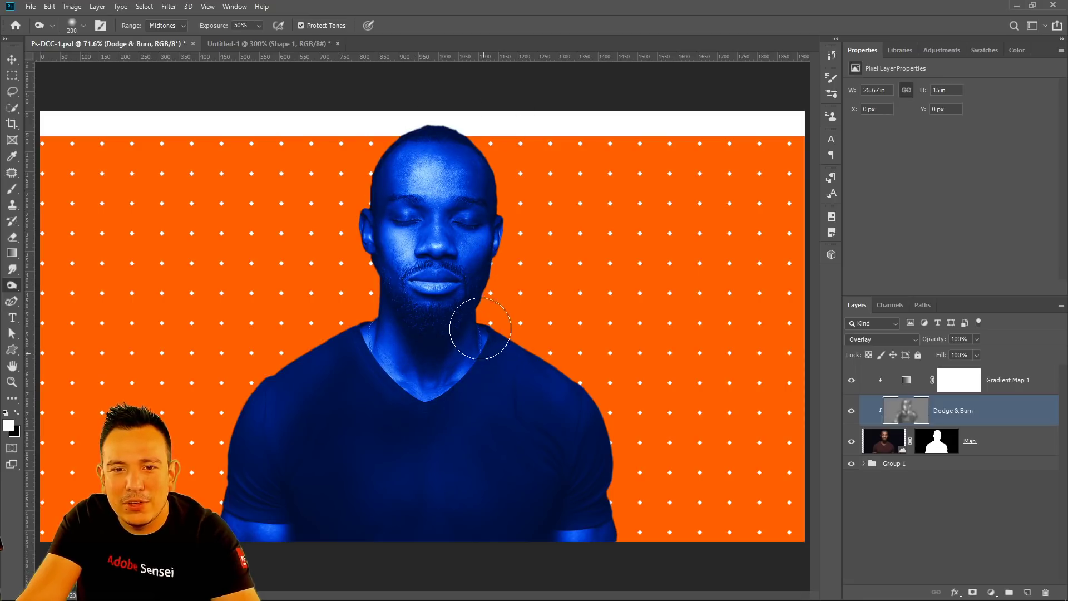
Compare the man before and after by toggling the visibility of the Dodge & Burn and Gradient Map layers
{"action": "left_click", "coordinate": [852, 413]}
{"action": "left_click", "coordinate": [852, 413]}
{"action": "left_click", "coordinate": [852, 413]}
{"action": "left_click", "coordinate": [852, 413]}
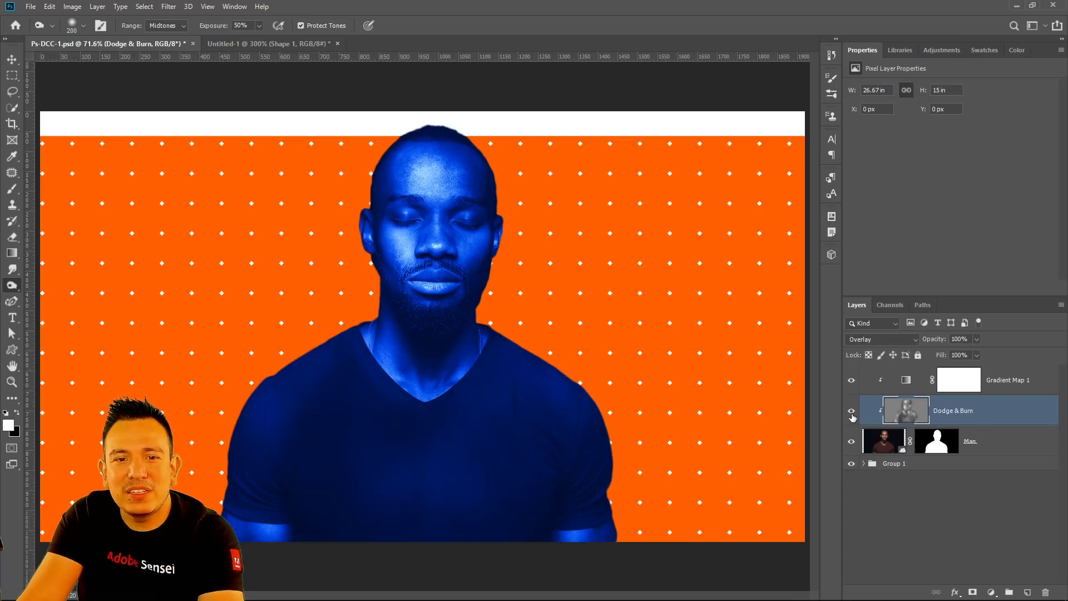
{"action": "left_click", "coordinate": [852, 413]}
{"action": "left_click", "coordinate": [852, 416]}
{"action": "left_click", "coordinate": [852, 416]}
{"action": "left_click", "coordinate": [851, 416]}
{"action": "left_click", "coordinate": [852, 419]}
{"action": "left_click", "coordinate": [852, 419]}
{"action": "left_click", "coordinate": [852, 423]}
{"action": "left_click", "coordinate": [852, 423]}
{"action": "left_click", "coordinate": [852, 423]}
{"action": "left_click", "coordinate": [853, 424]}
{"action": "left_click", "coordinate": [853, 424]}
{"action": "left_click", "coordinate": [853, 424]}
{"action": "left_click", "coordinate": [853, 424]}
{"action": "left_click", "coordinate": [853, 425]}
{"action": "left_click", "coordinate": [854, 425]}
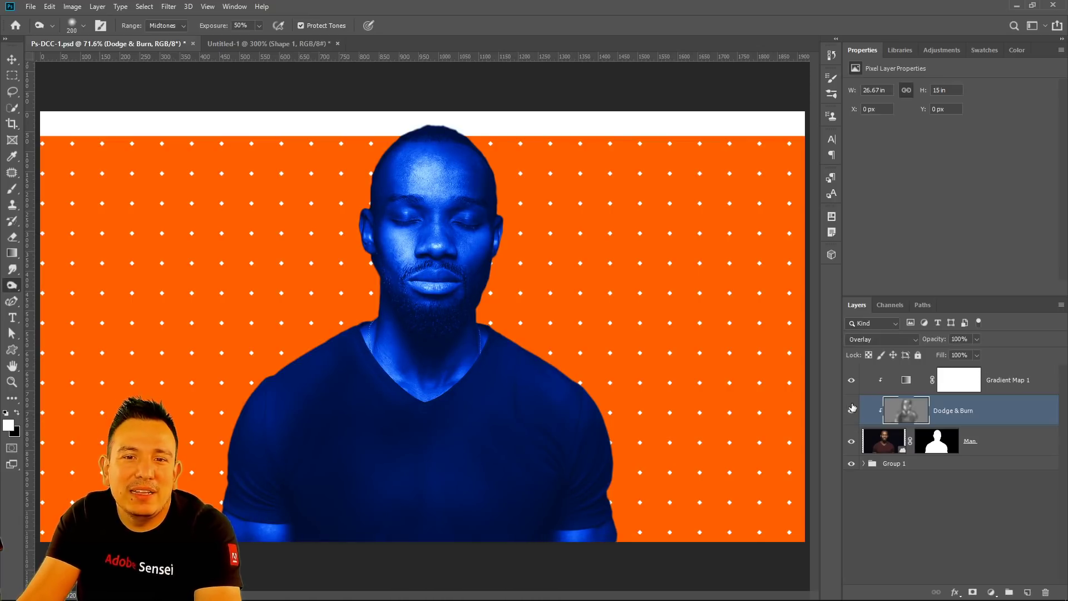
{"action": "left_click", "coordinate": [851, 386]}
{"action": "left_click", "coordinate": [852, 387]}
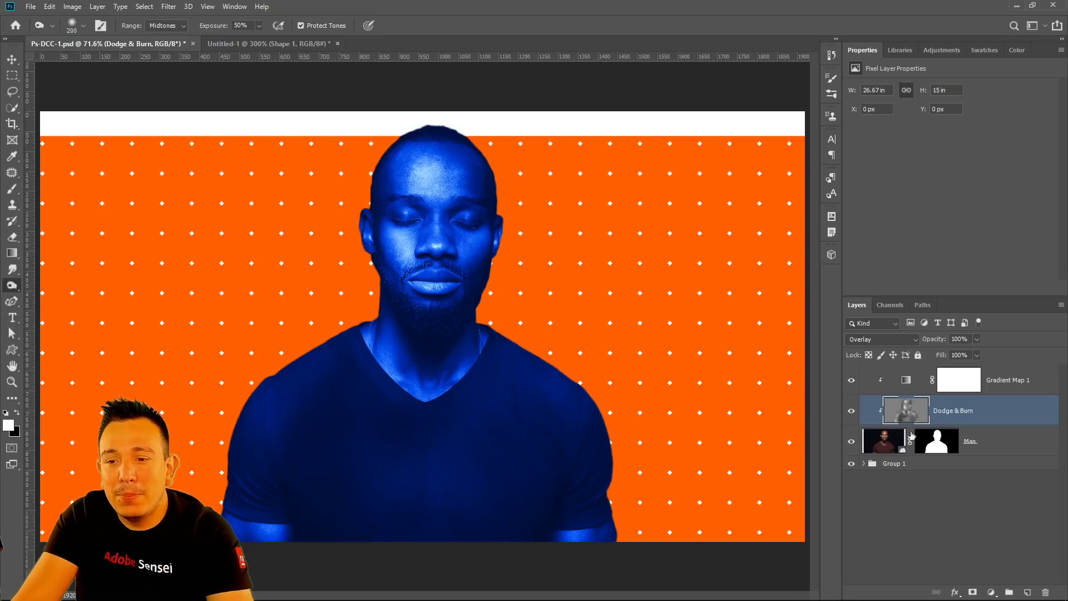
Group the Man, Dodge & Burn and Gradient Map layers, and name the group Foreground
{"action": "left_click", "coordinate": [991, 451]}
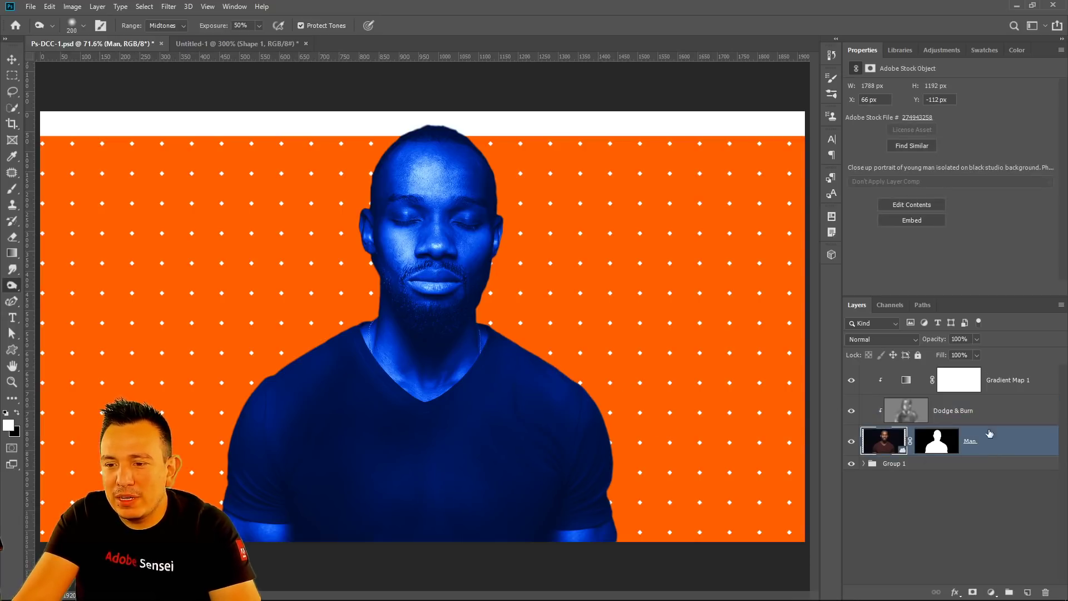
{"action": "left_click", "coordinate": [1003, 380], "text": "shift"}
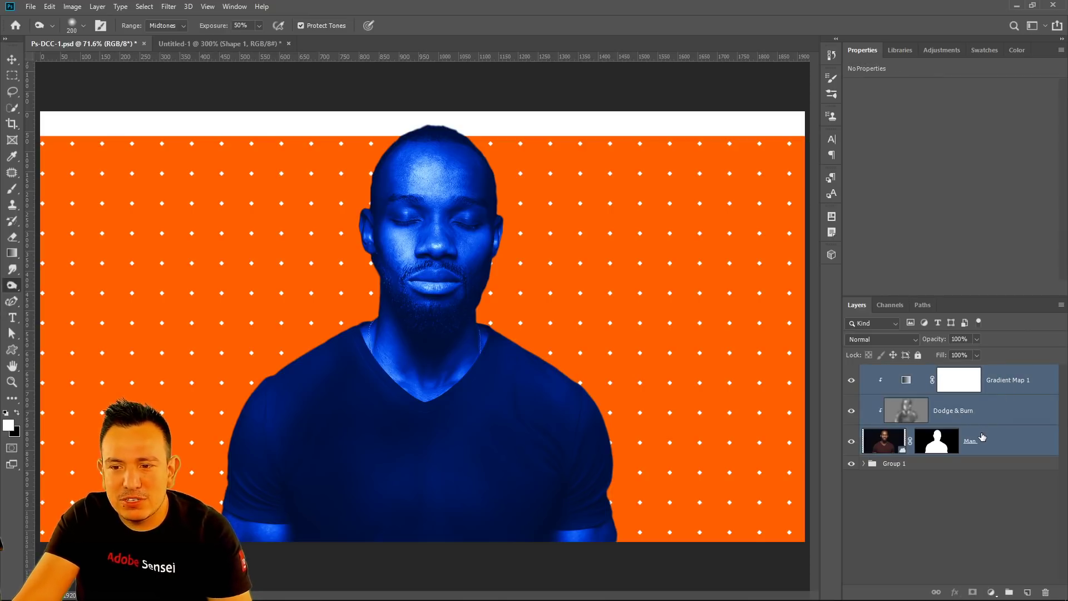
{"action": "key", "text": "ctrl+g"}
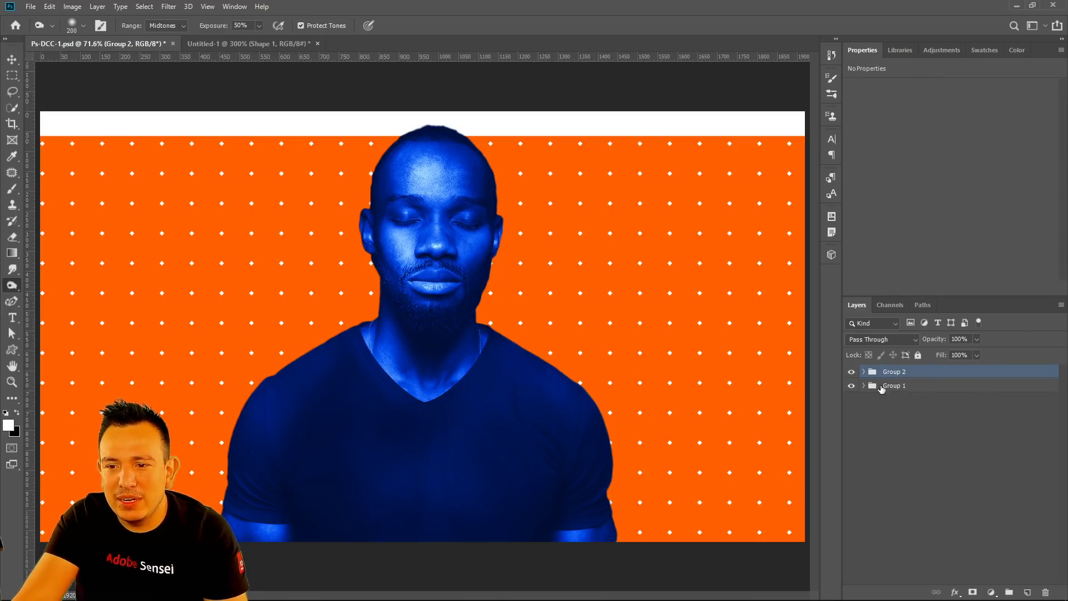
{"action": "double_click", "coordinate": [902, 372]}
{"action": "type", "text": "Foreground"}
{"action": "key", "text": "Return"}
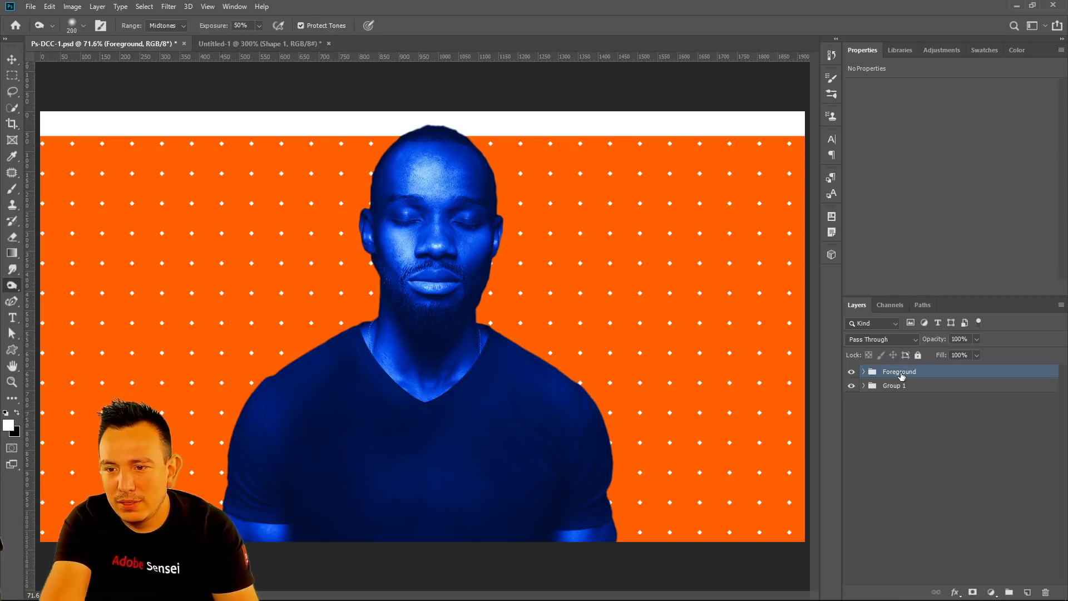
Rename Group 1 as Background
{"action": "double_click", "coordinate": [895, 386]}
{"action": "type", "text": "Background"}
{"action": "key", "text": "Return"}
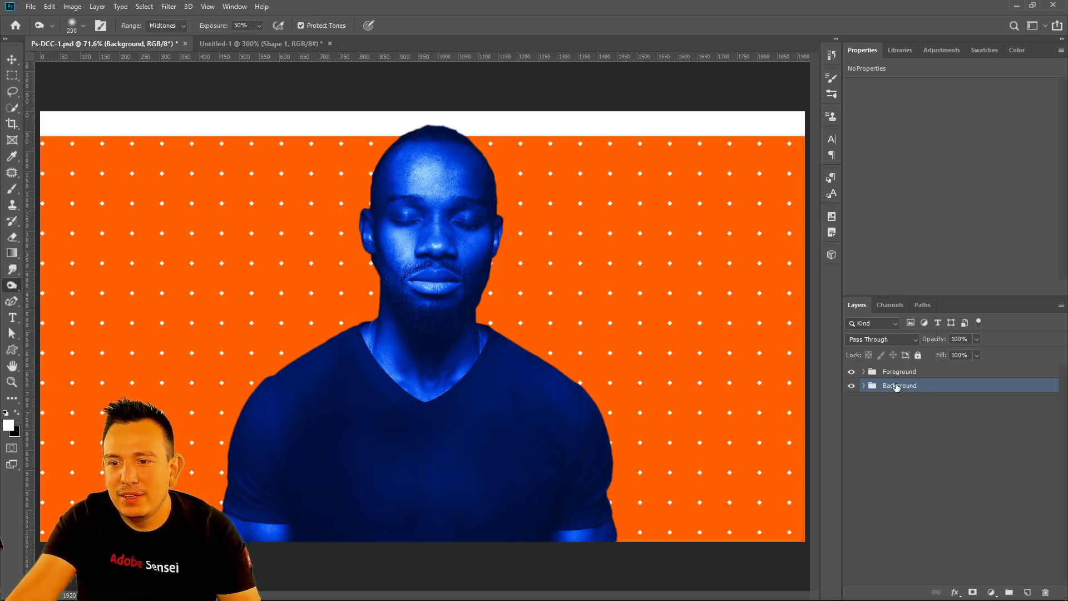
Colour-label the Background group Orange and the Foreground group Blue
{"action": "right_click", "coordinate": [959, 384]}
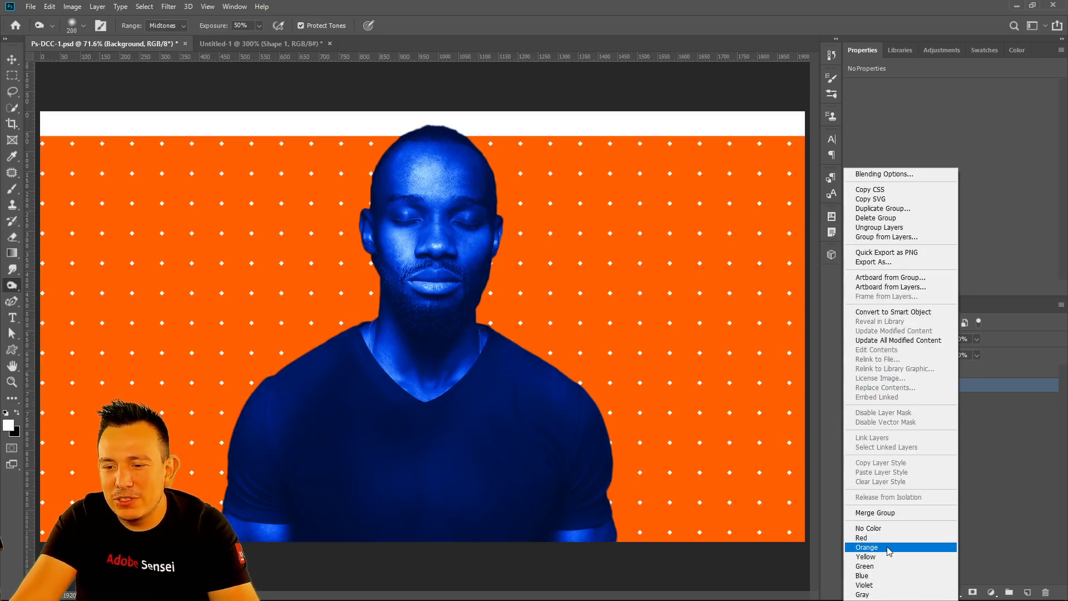
{"action": "left_click", "coordinate": [890, 547]}
{"action": "left_click", "coordinate": [935, 374]}
{"action": "right_click", "coordinate": [935, 375]}
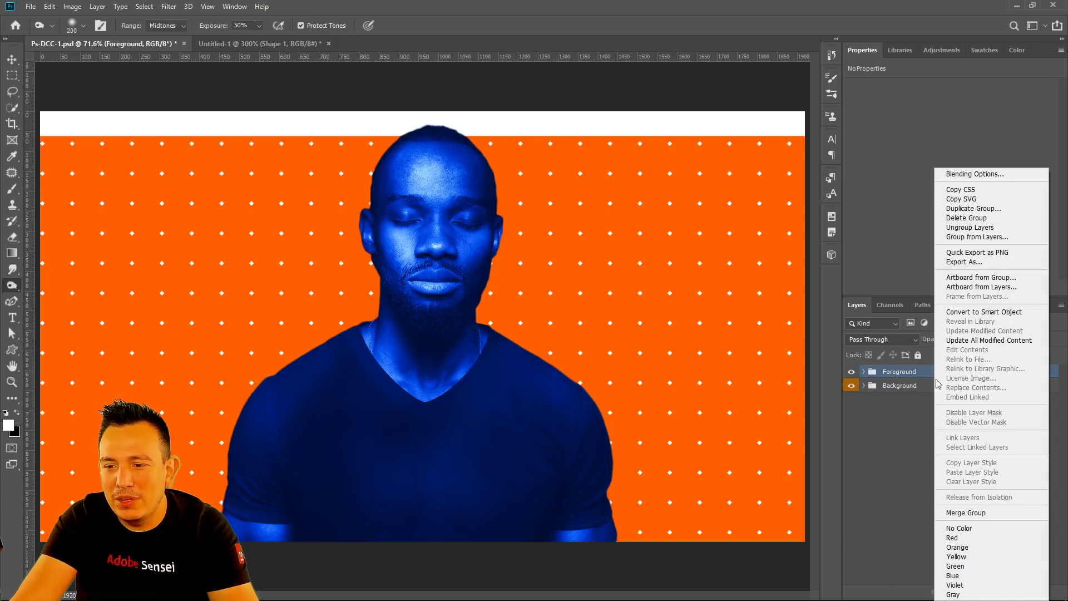
{"action": "left_click", "coordinate": [964, 568]}
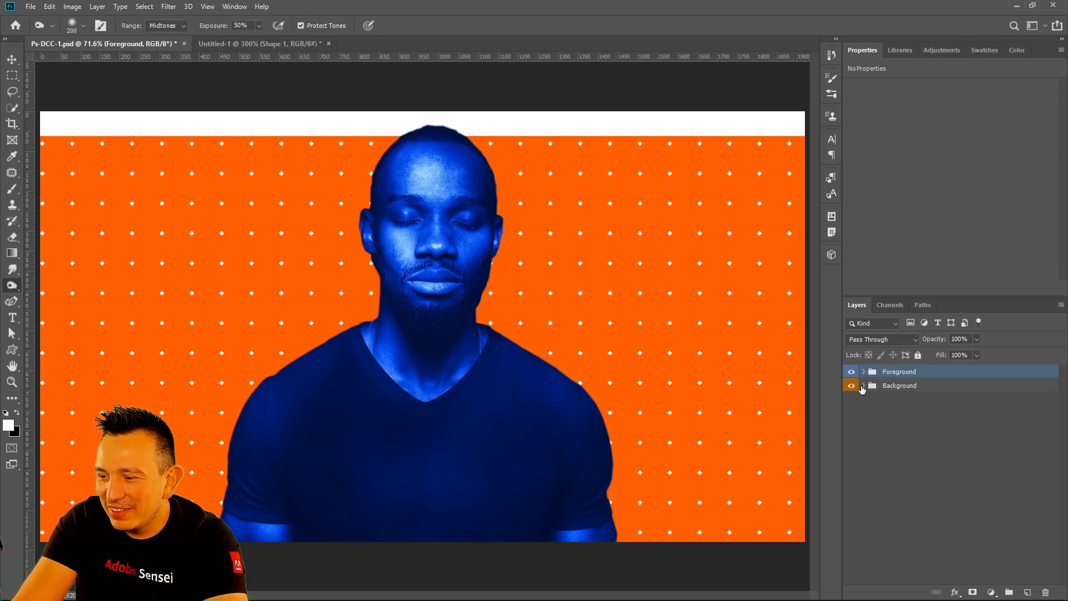
Add the text "Feeling Blue" across the man's chest as a new type layer above the Foreground group
{"action": "left_click", "coordinate": [13, 317]}
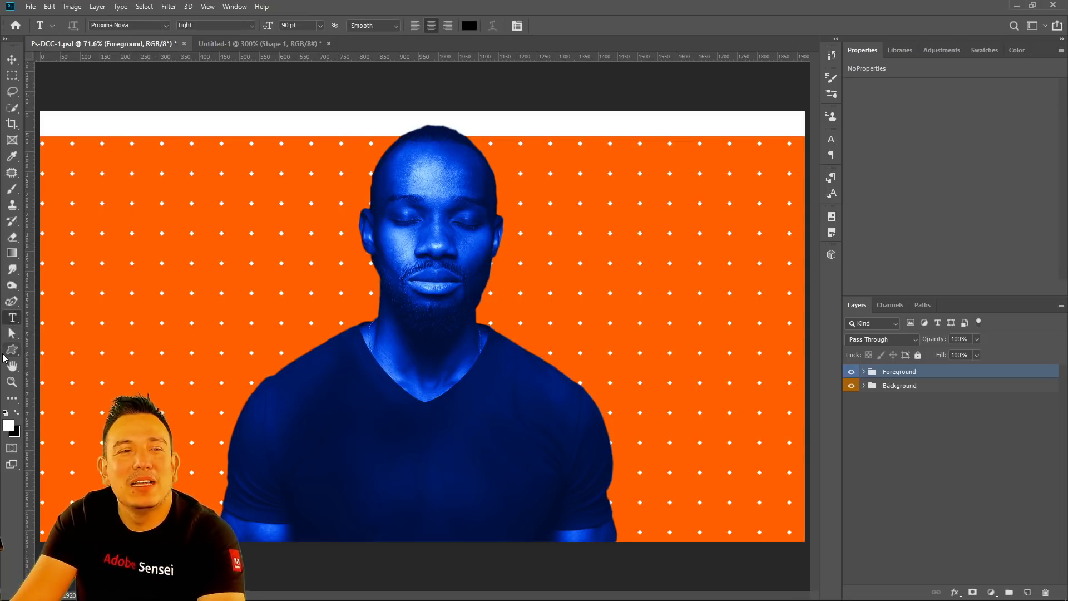
{"action": "left_click", "coordinate": [406, 442]}
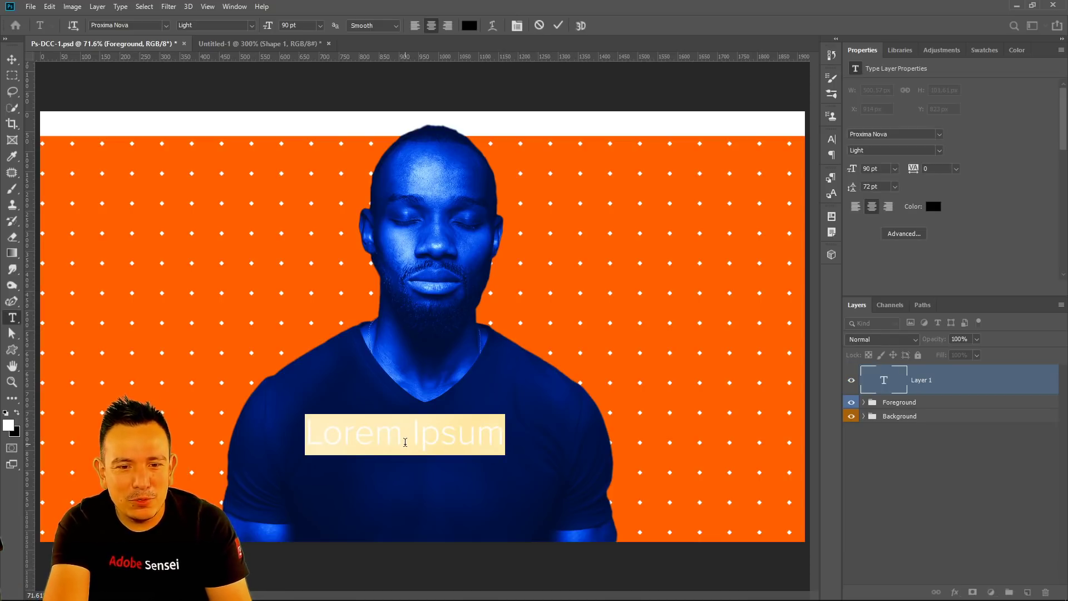
{"action": "key", "text": "BackSpace"}
{"action": "type", "text": "Fe"}
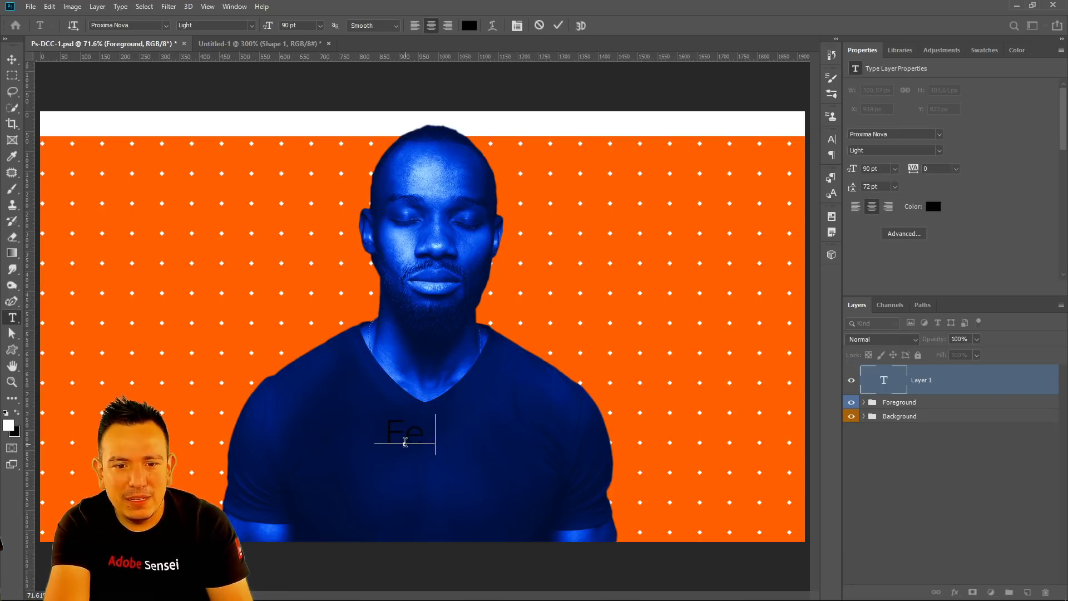
{"action": "type", "text": "eling B"}
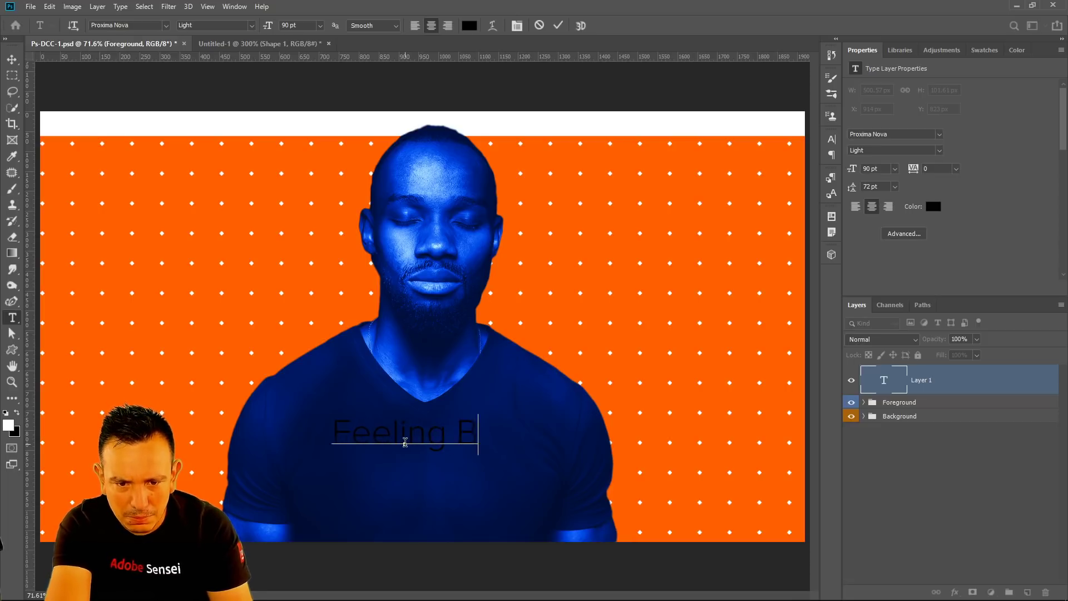
{"action": "type", "text": "lue"}
{"action": "key", "text": "ctrl+Return"}
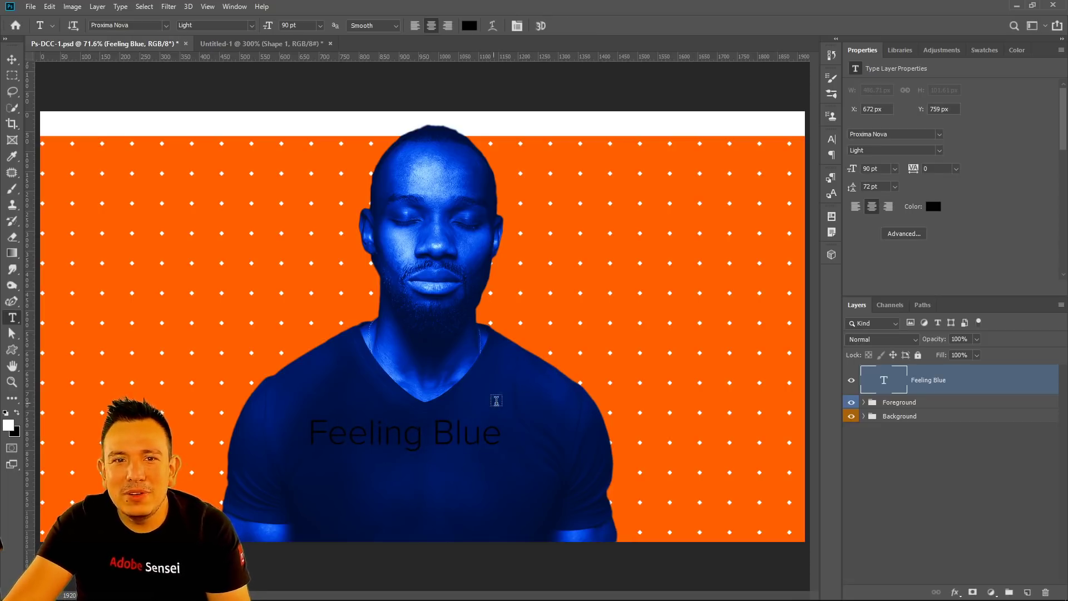
Recolour the Feeling Blue text white (ffffff) by sampling a background dot, and set its font to FenwayParkJF
{"action": "left_click", "coordinate": [516, 26]}
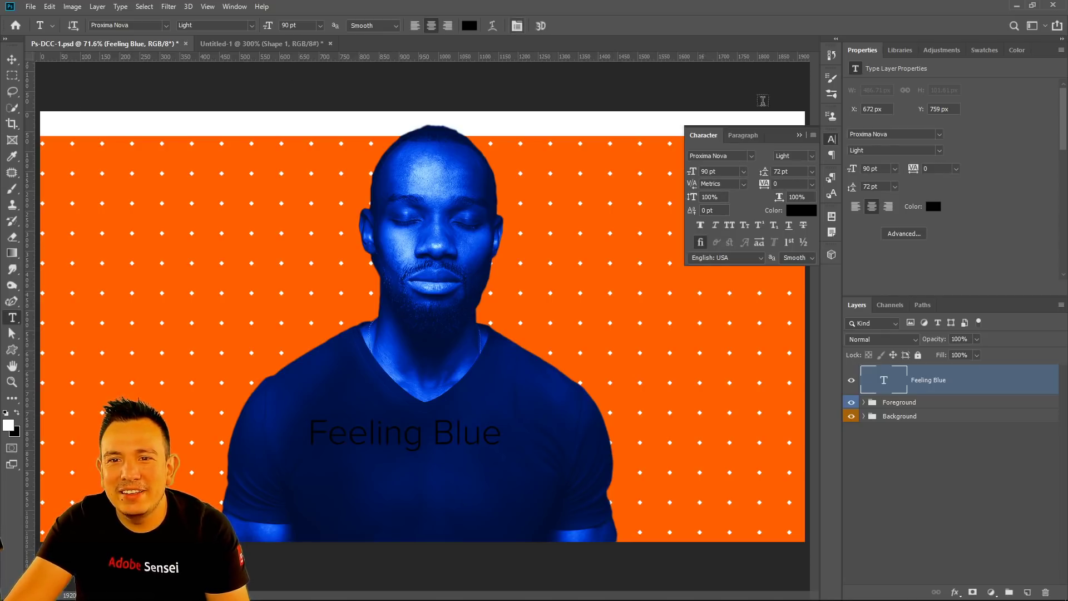
{"action": "left_click", "coordinate": [801, 210]}
{"action": "left_click", "coordinate": [548, 303]}
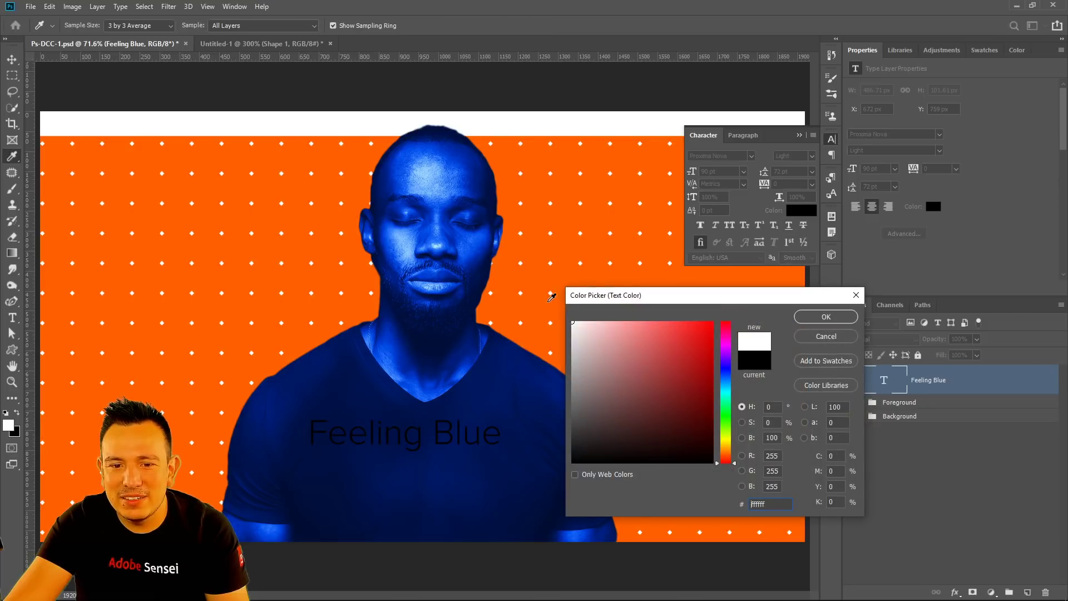
{"action": "left_click", "coordinate": [813, 317]}
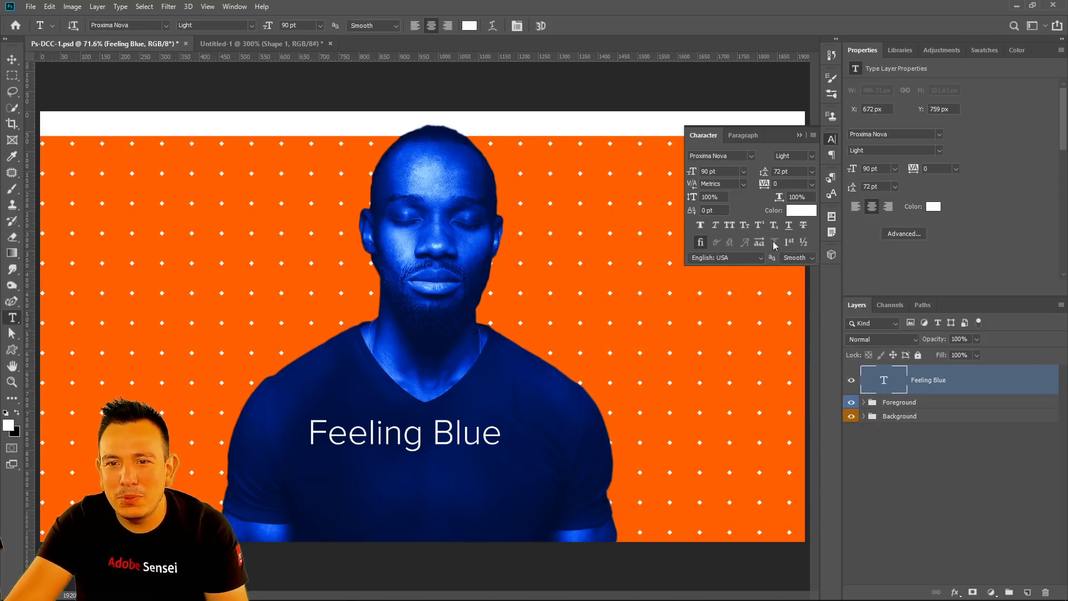
{"action": "left_click", "coordinate": [751, 155]}
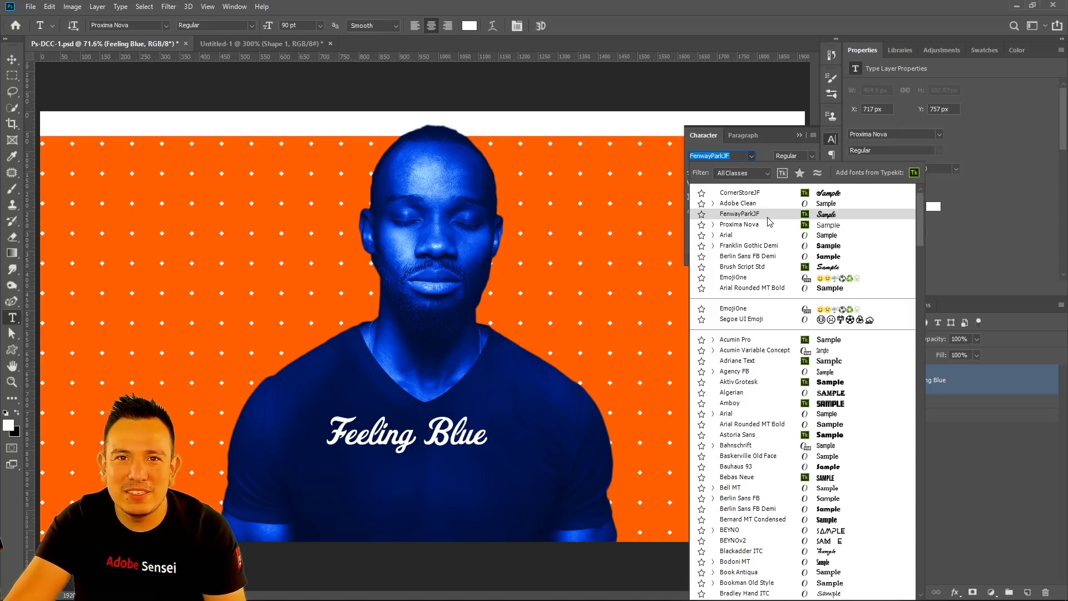
{"action": "left_click", "coordinate": [766, 217]}
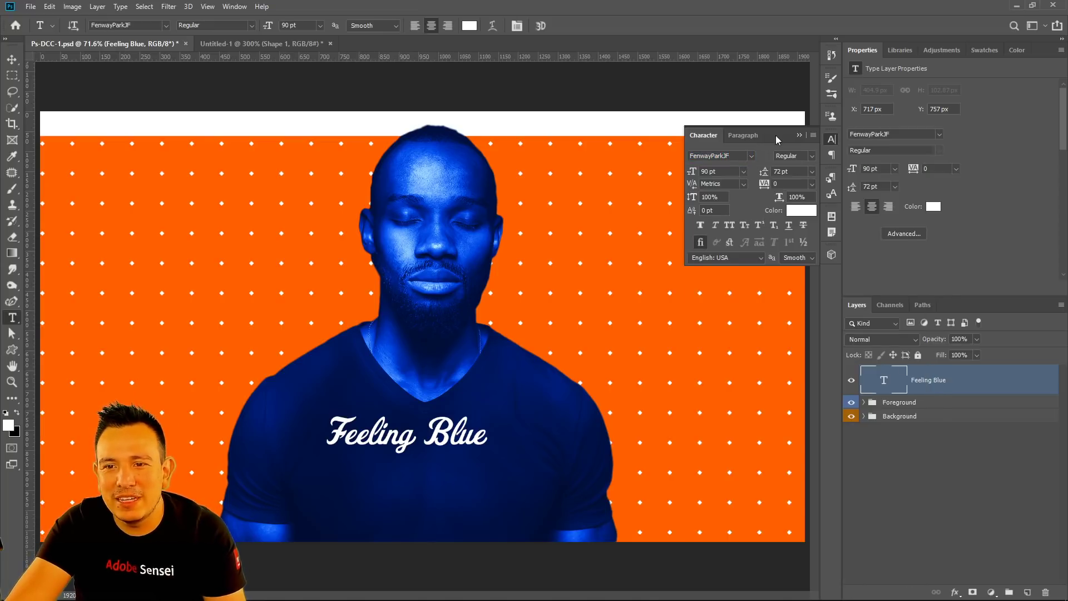
Scale the Feeling Blue text to about 194% and centre it horizontally across the man's chest
{"action": "left_click", "coordinate": [801, 135]}
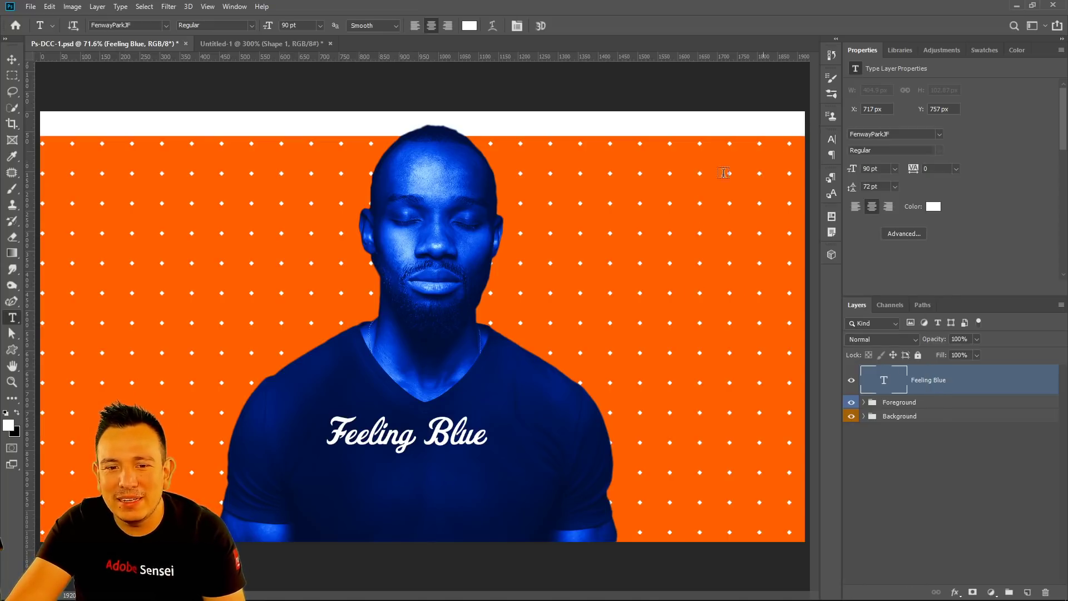
{"action": "left_click", "coordinate": [12, 59]}
{"action": "left_click_drag", "start_coordinate": [486, 454], "coordinate": [602, 498]}
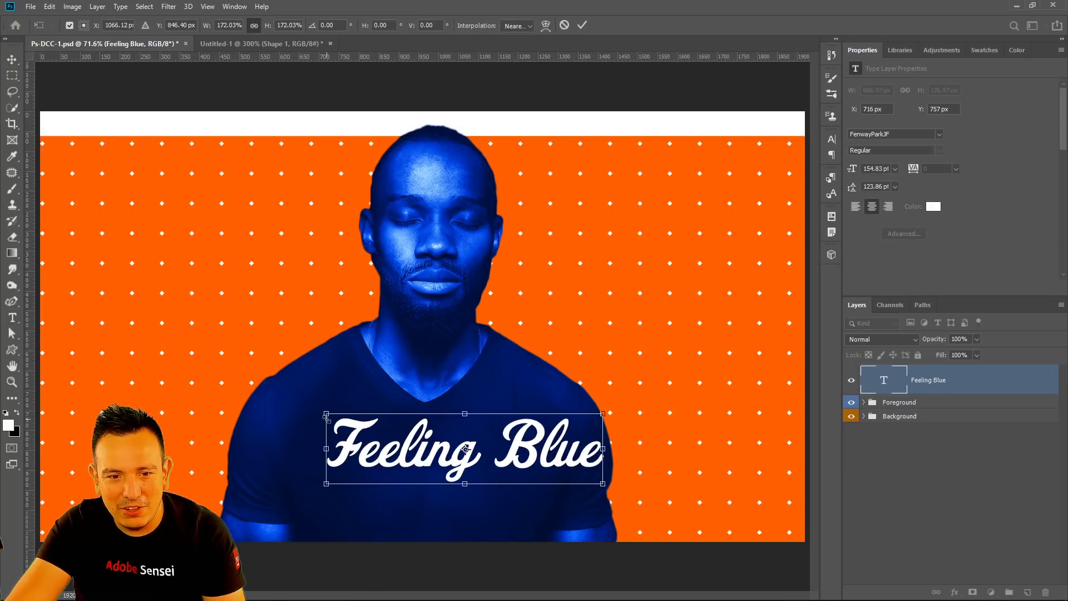
{"action": "left_click_drag", "start_coordinate": [308, 404], "coordinate": [289, 396]}
{"action": "left_click_drag", "start_coordinate": [507, 458], "coordinate": [484, 458]}
{"action": "key", "text": "Return"}
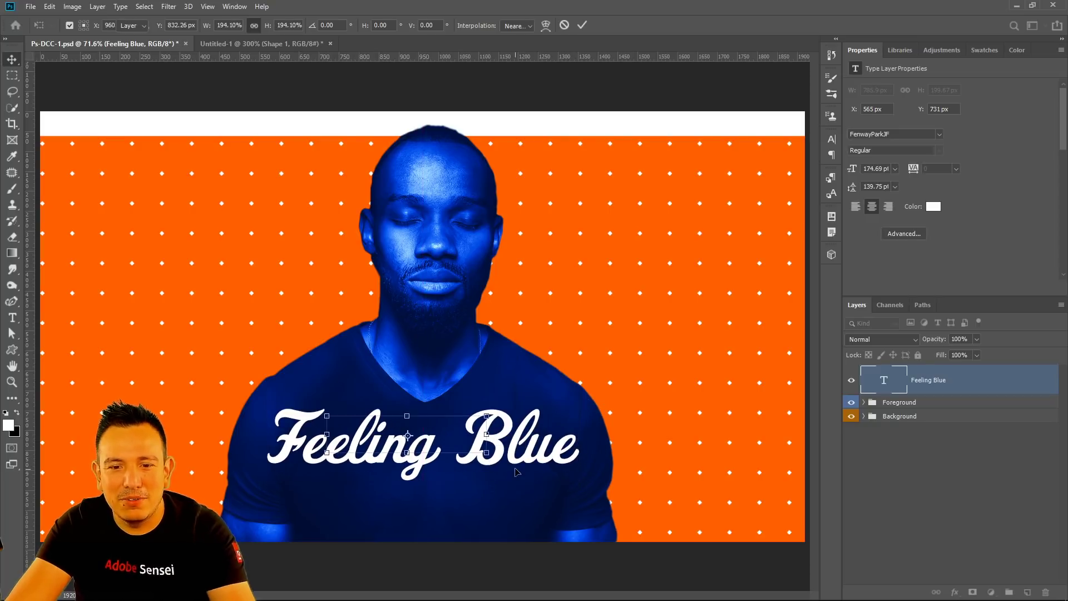
Crop the canvas to a 1:1 square centred on the man
{"action": "left_click", "coordinate": [12, 123]}
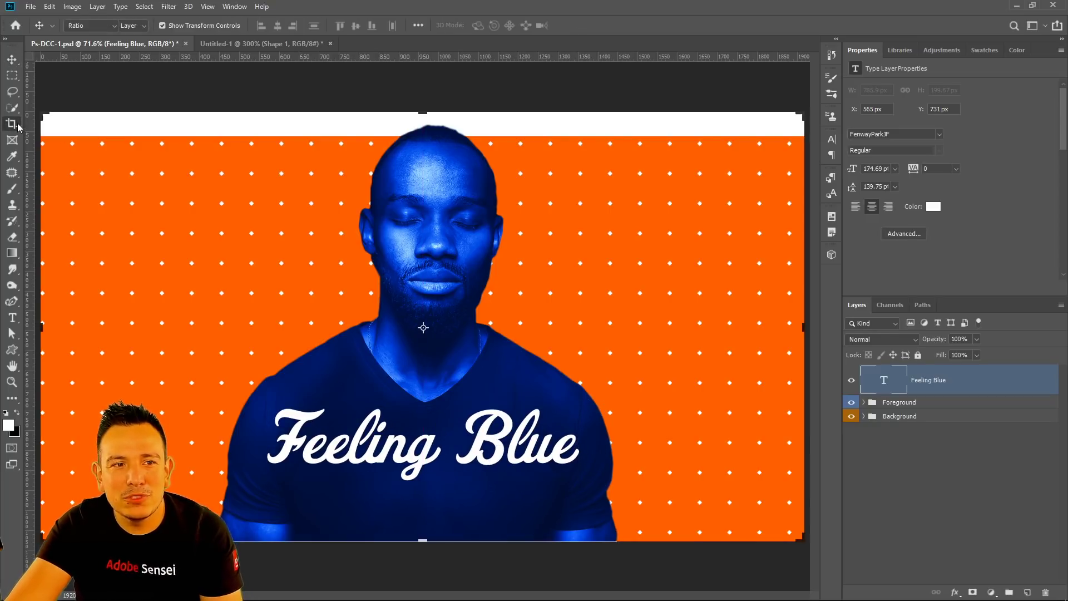
{"action": "left_click", "coordinate": [109, 27]}
{"action": "left_click", "coordinate": [107, 74]}
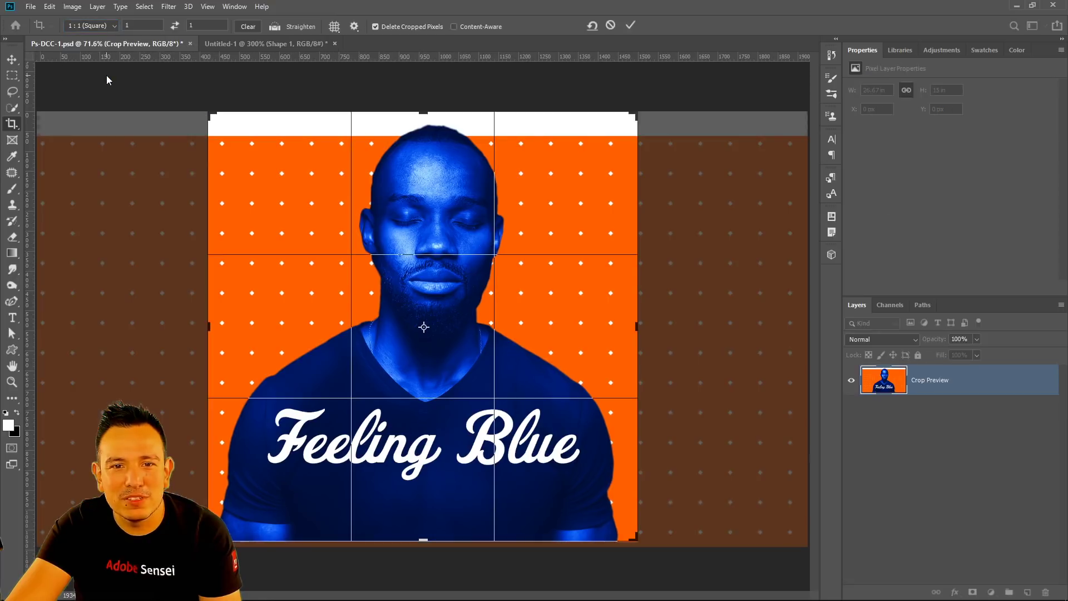
{"action": "left_click", "coordinate": [629, 26]}
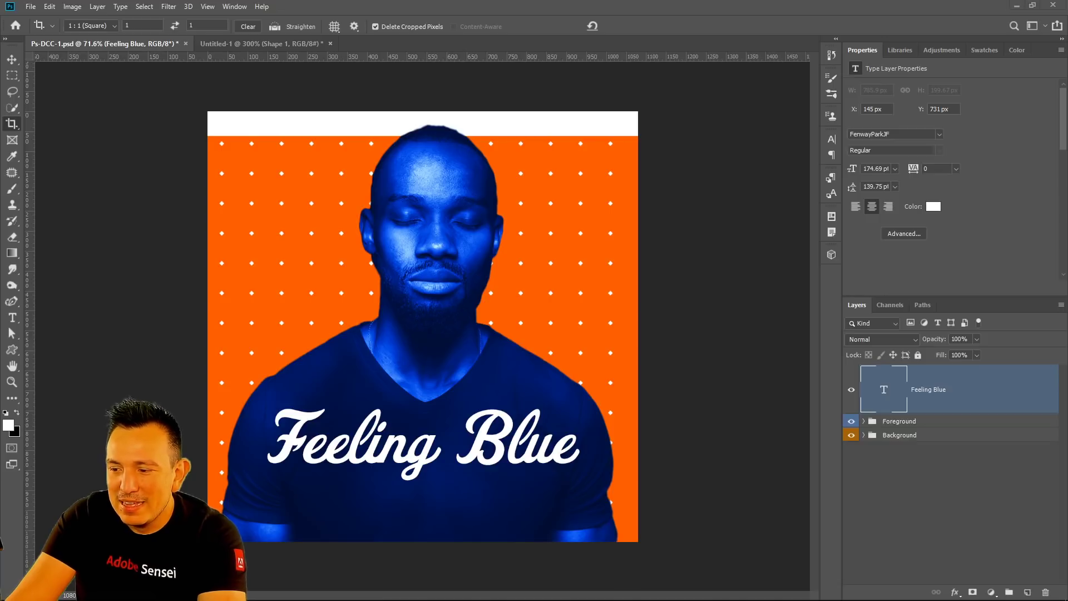
Switch to the browser and review Behance's Photoshop Daily Creative Challenge page, its Album Cover challenge, and Discord's current-challenge channel
{"action": "key", "text": "alt+Tab"}
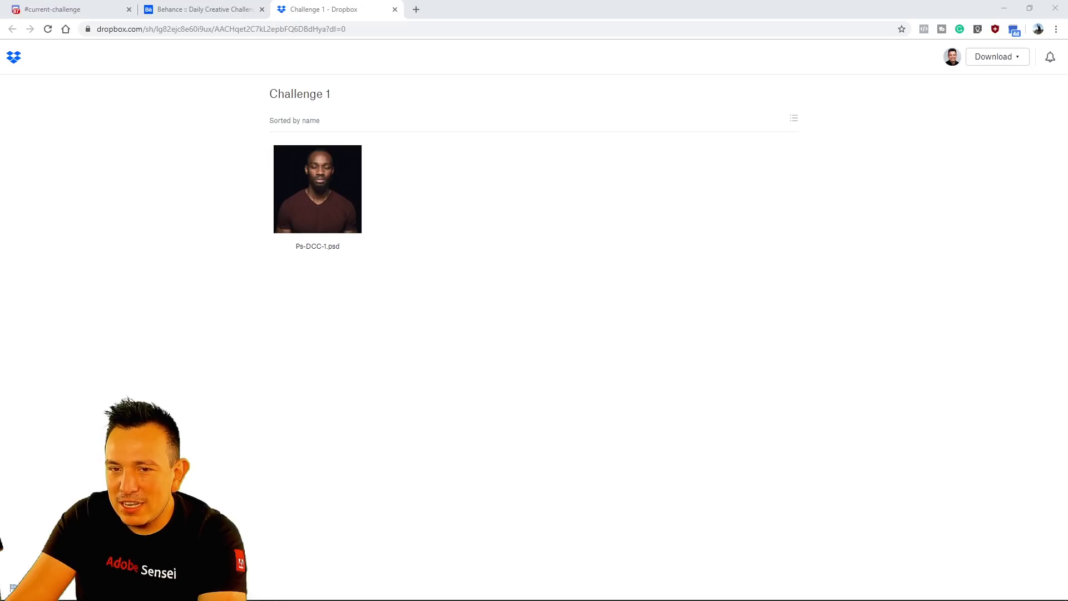
{"action": "left_click", "coordinate": [196, 10]}
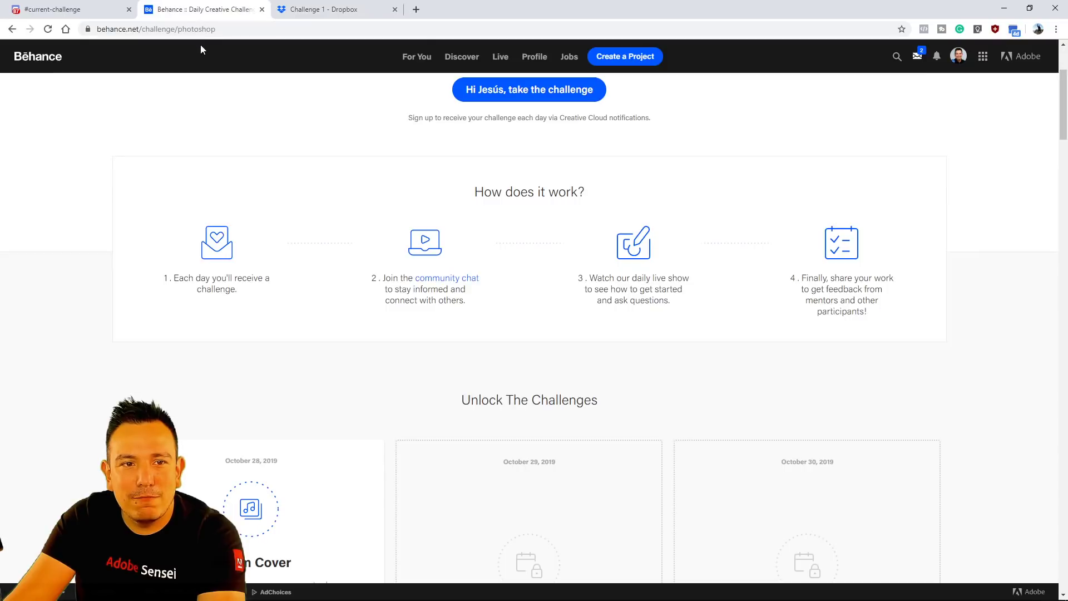
{"action": "left_click", "coordinate": [209, 29]}
{"action": "scroll", "coordinate": [319, 186], "scroll_direction": "up", "scroll_amount": 2}
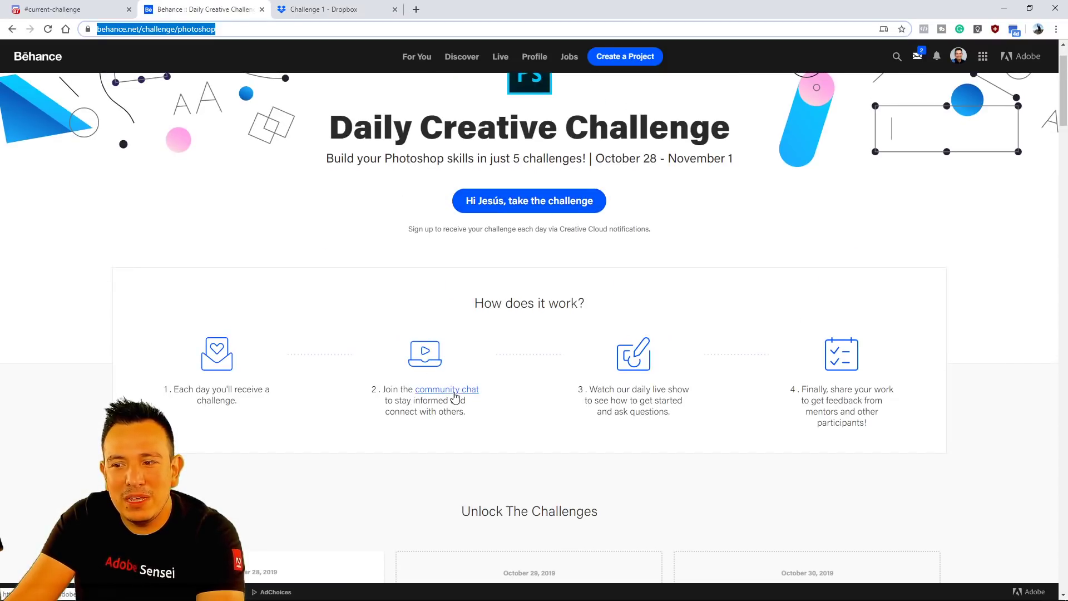
{"action": "left_click", "coordinate": [61, 10]}
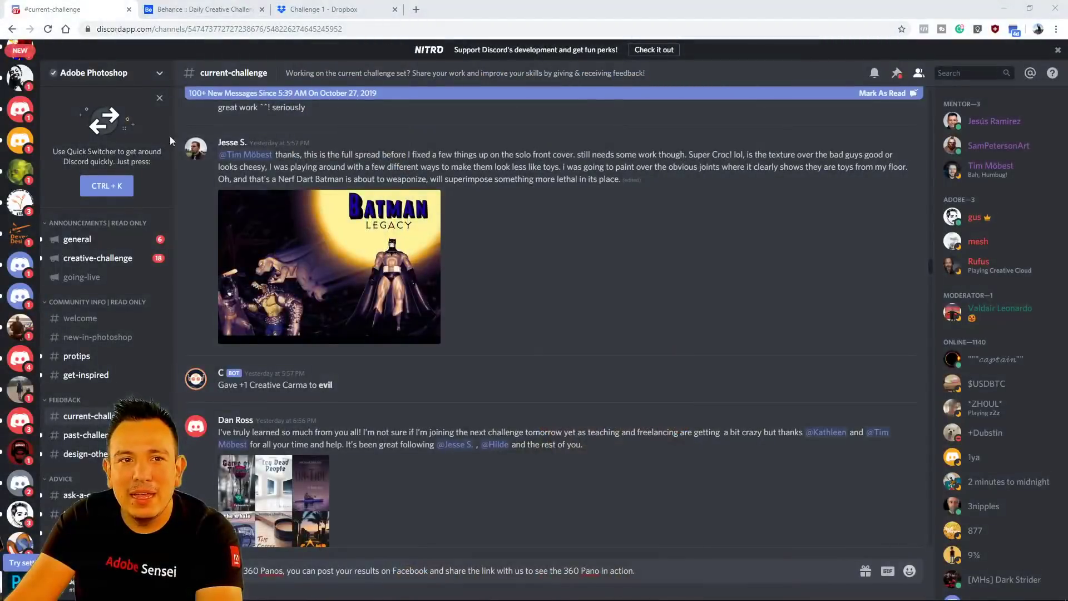
{"action": "left_click", "coordinate": [195, 9]}
{"action": "scroll", "coordinate": [267, 303], "scroll_direction": "down", "scroll_amount": 3}
{"action": "scroll", "coordinate": [274, 307], "scroll_direction": "down", "scroll_amount": 3}
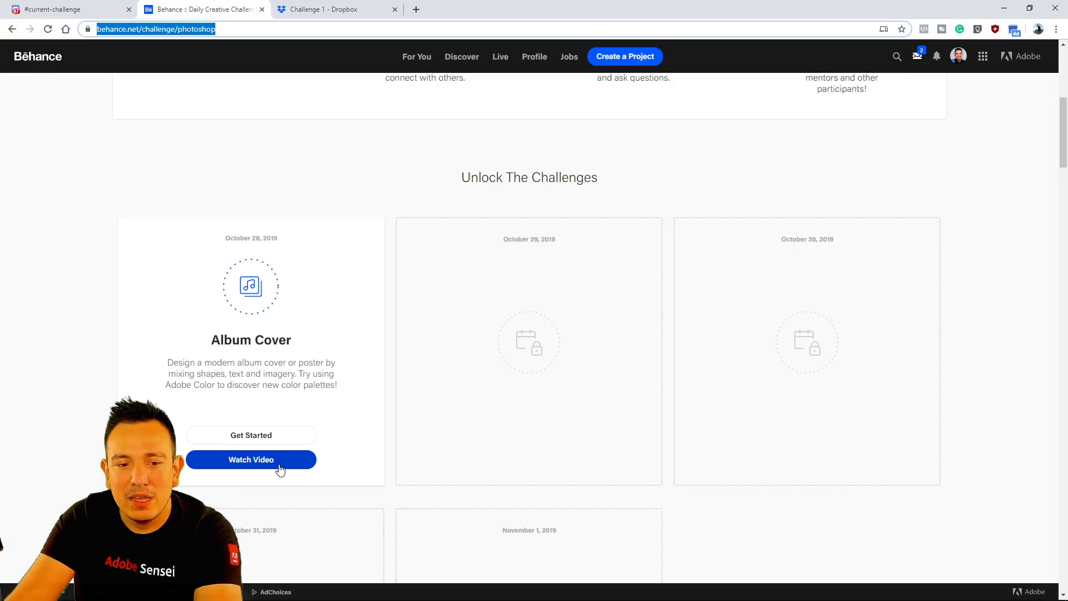
{"action": "scroll", "coordinate": [333, 328], "scroll_direction": "up", "scroll_amount": 7}
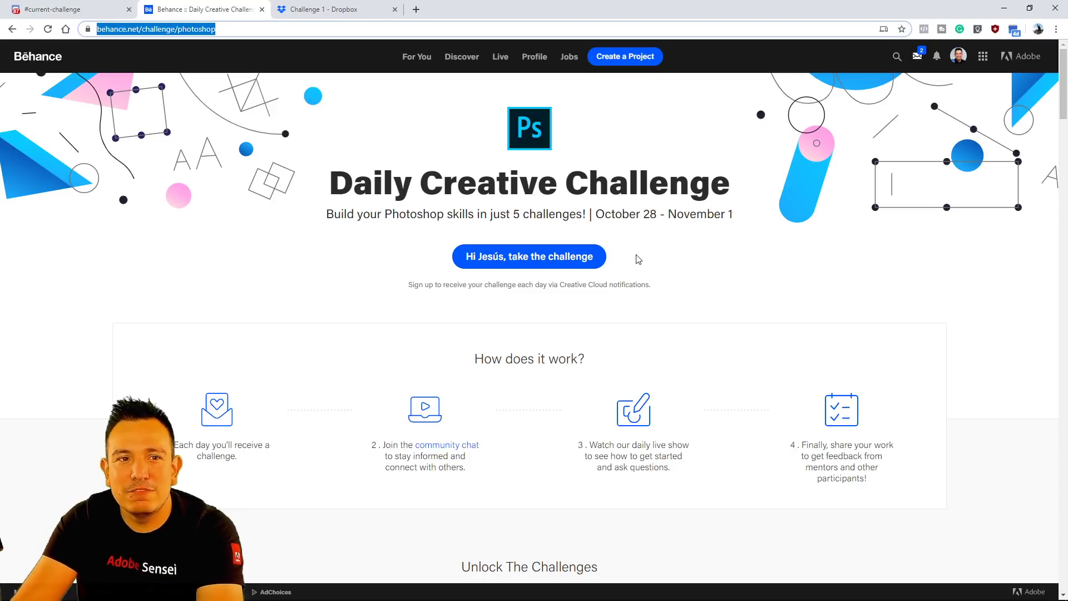
{"action": "left_click", "coordinate": [88, 11]}
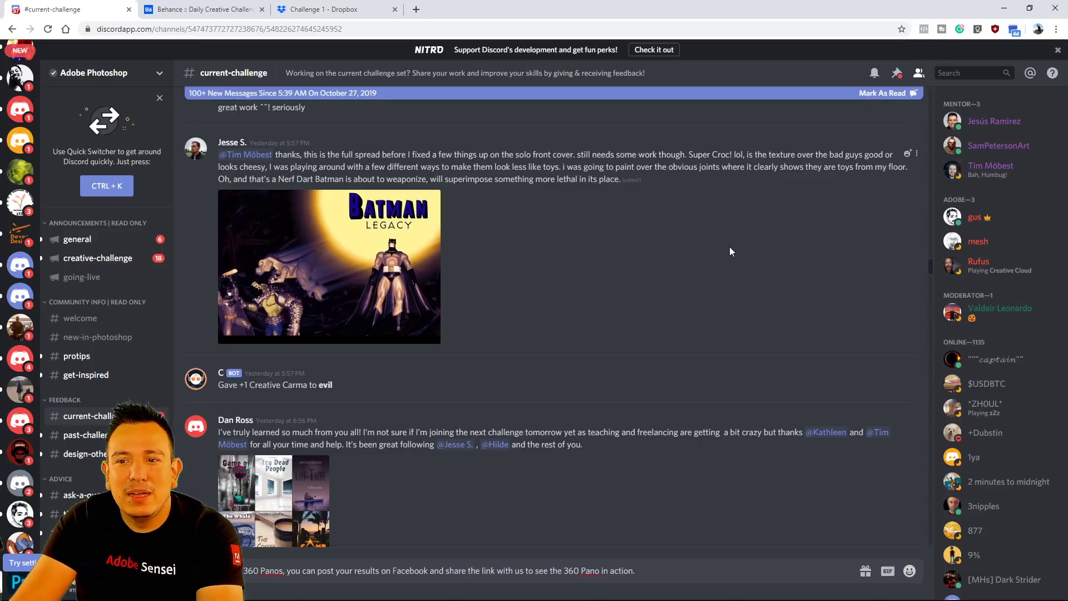
{"action": "scroll", "coordinate": [731, 252], "scroll_direction": "down", "scroll_amount": 3}
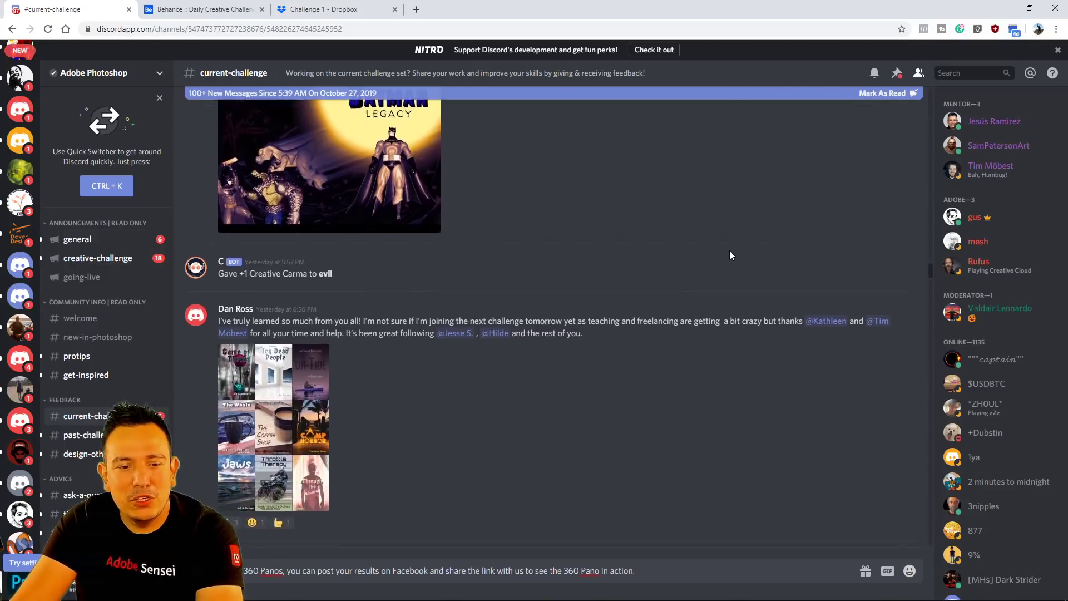